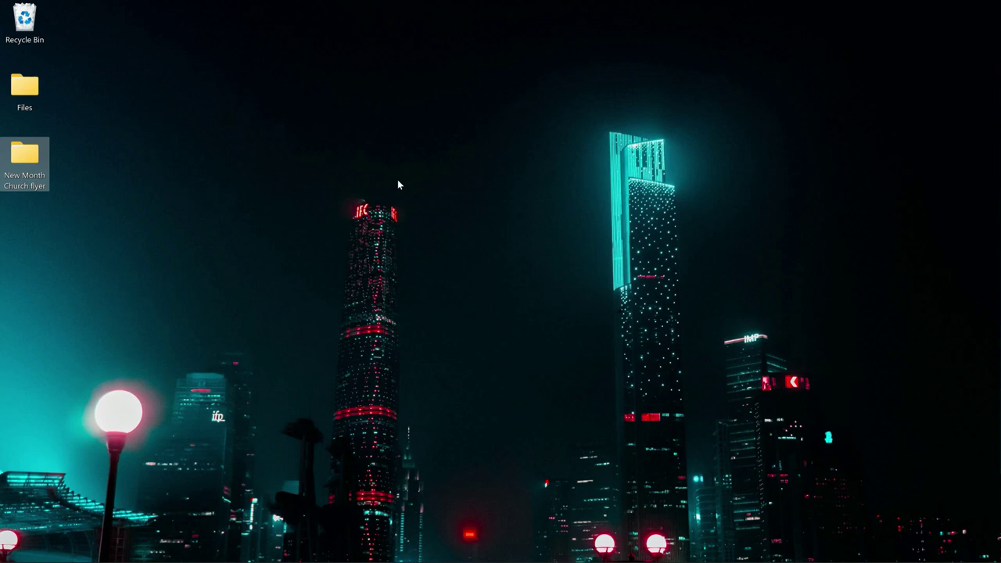
Open the New Month Church flyer folder on the desktop to view its images.
{"action": "key", "text": "Return"}
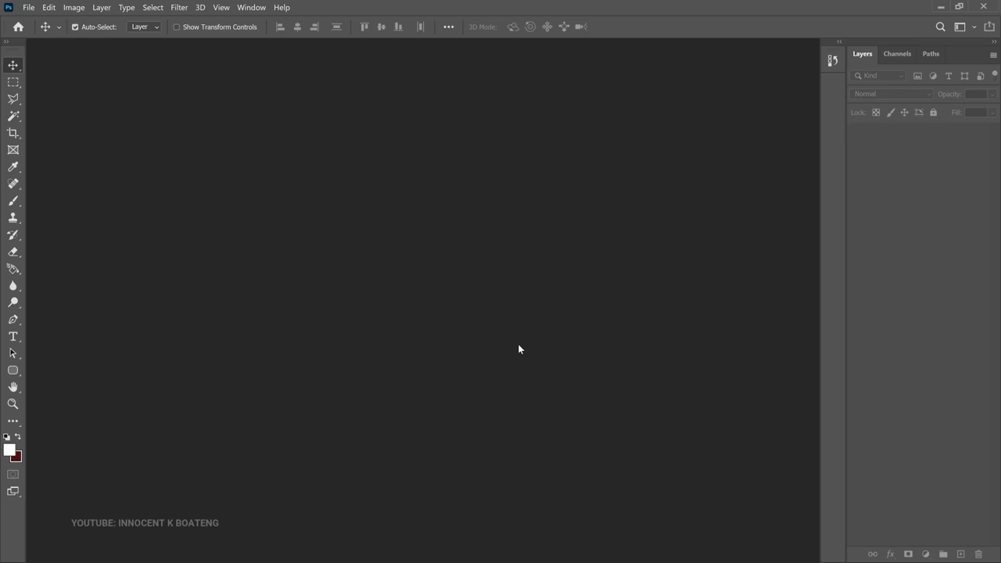
Create a new 4 × 4 inch, 300 ppi document (1200 × 1200 px).
{"action": "key", "text": "ctrl+n"}
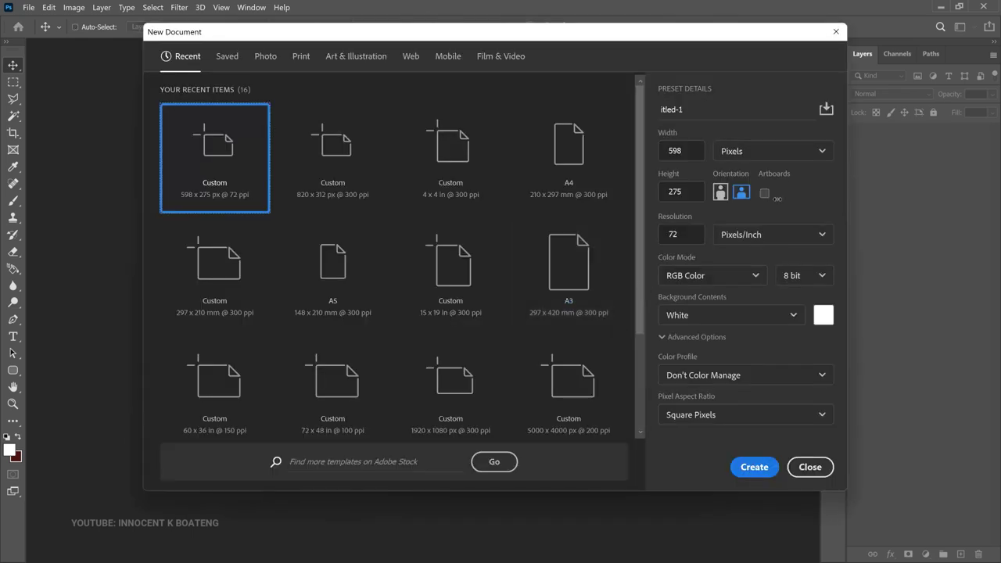
{"action": "left_click", "coordinate": [757, 148]}
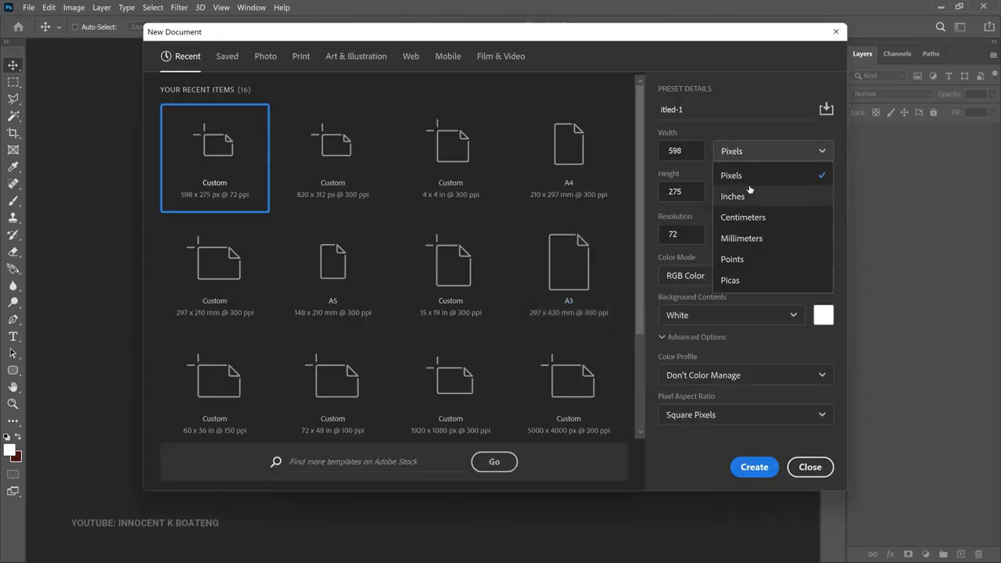
{"action": "left_click", "coordinate": [749, 195]}
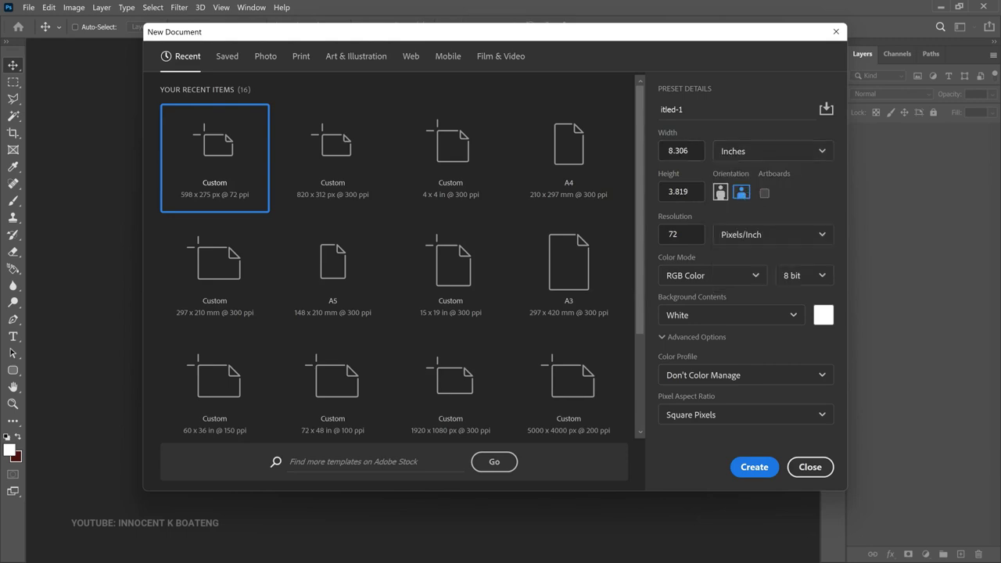
{"action": "type", "text": "4"}
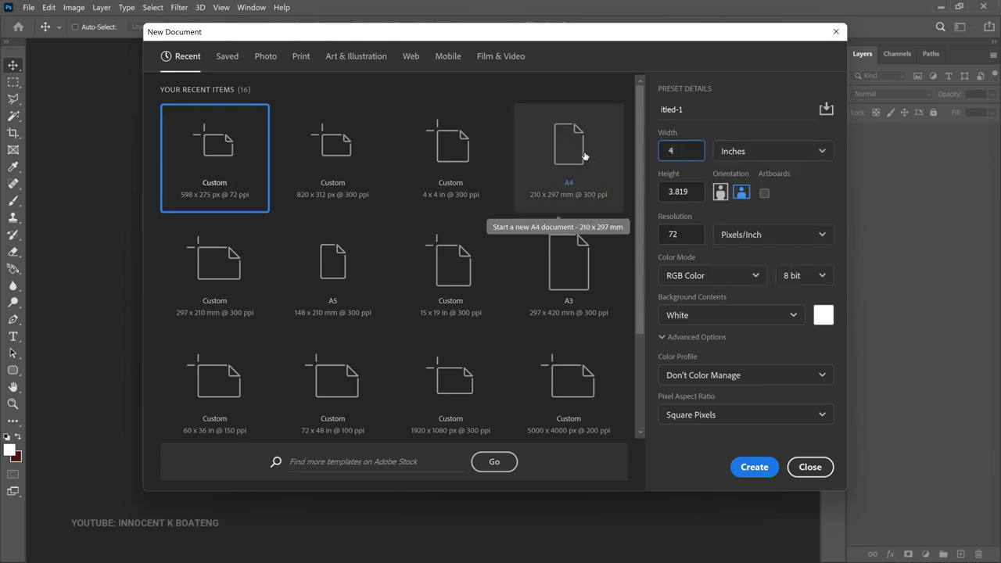
{"action": "key", "text": "Tab"}
{"action": "key", "text": "Tab"}
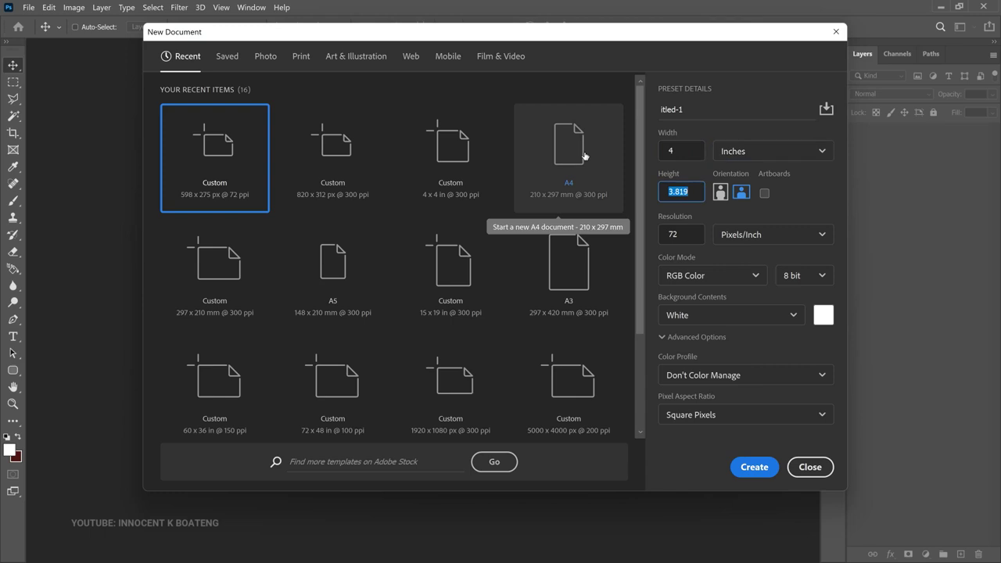
{"action": "type", "text": "4"}
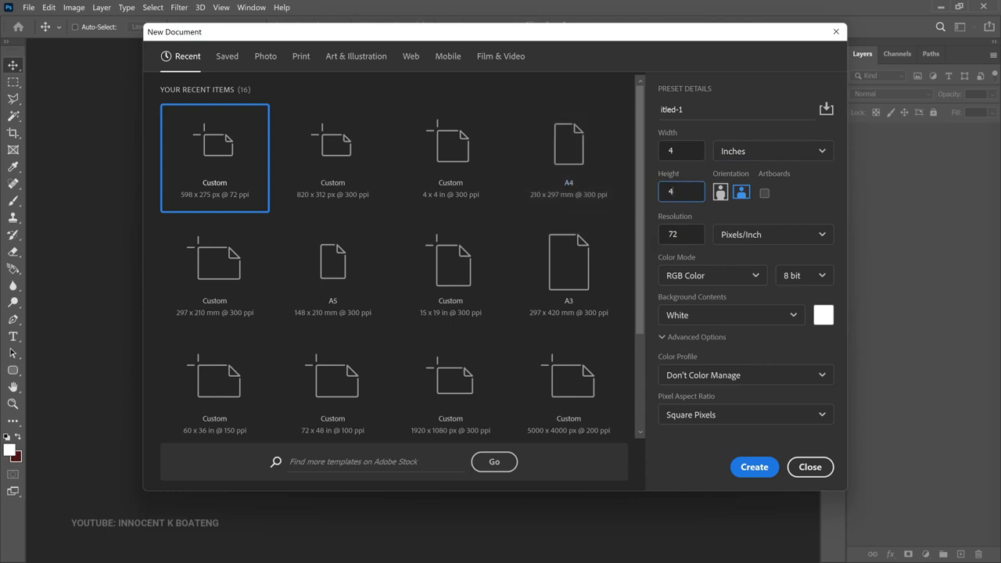
{"action": "left_click", "coordinate": [686, 236]}
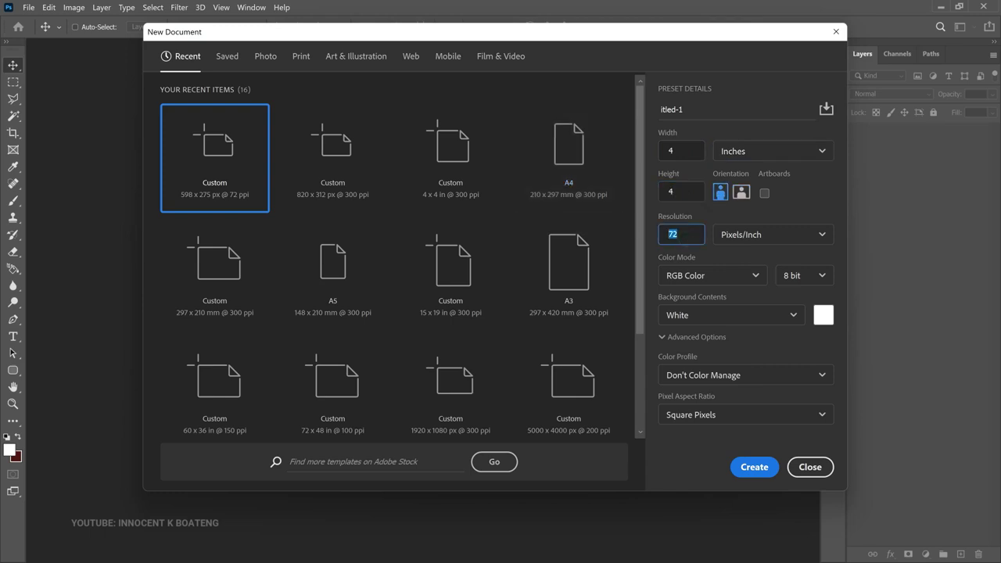
{"action": "type", "text": "300"}
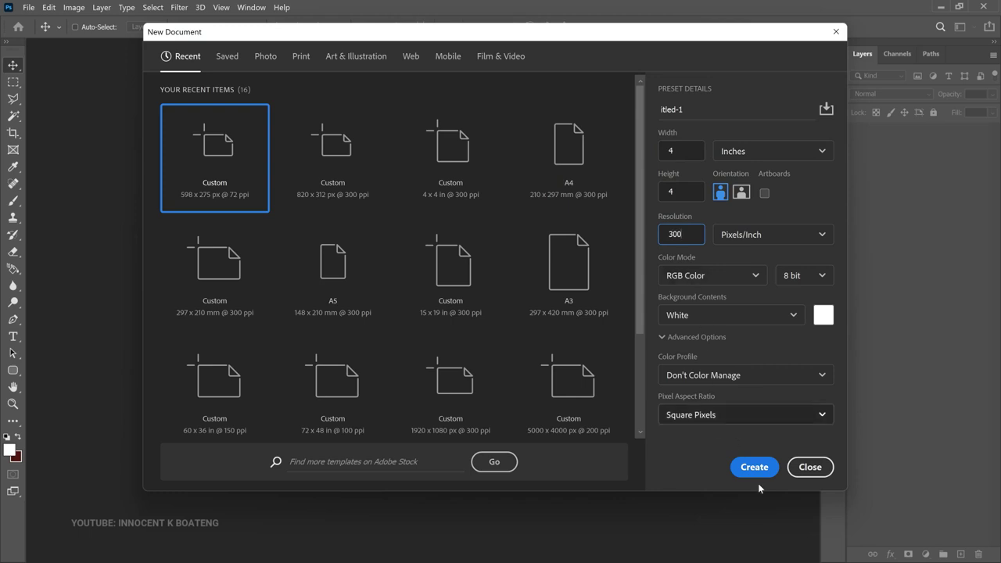
{"action": "left_click", "coordinate": [755, 469]}
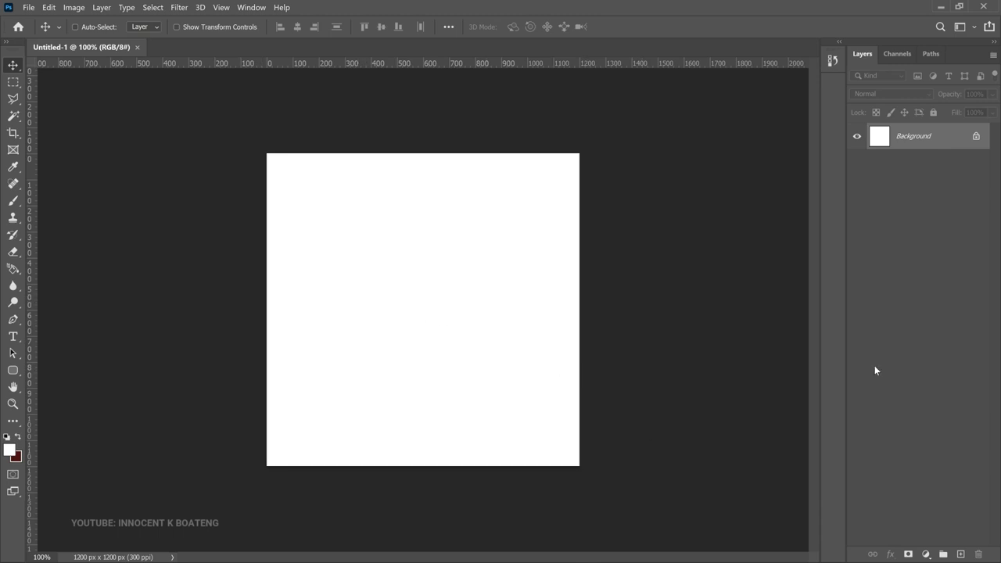
Add a Gradient Fill layer and bring up its Gradient Editor presets.
{"action": "left_click", "coordinate": [925, 554]}
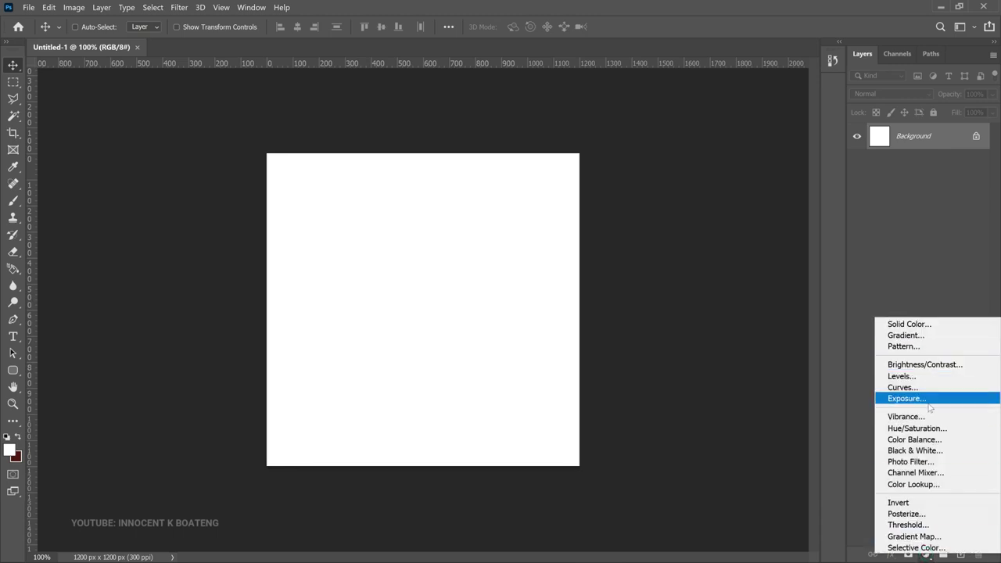
{"action": "left_click", "coordinate": [928, 336]}
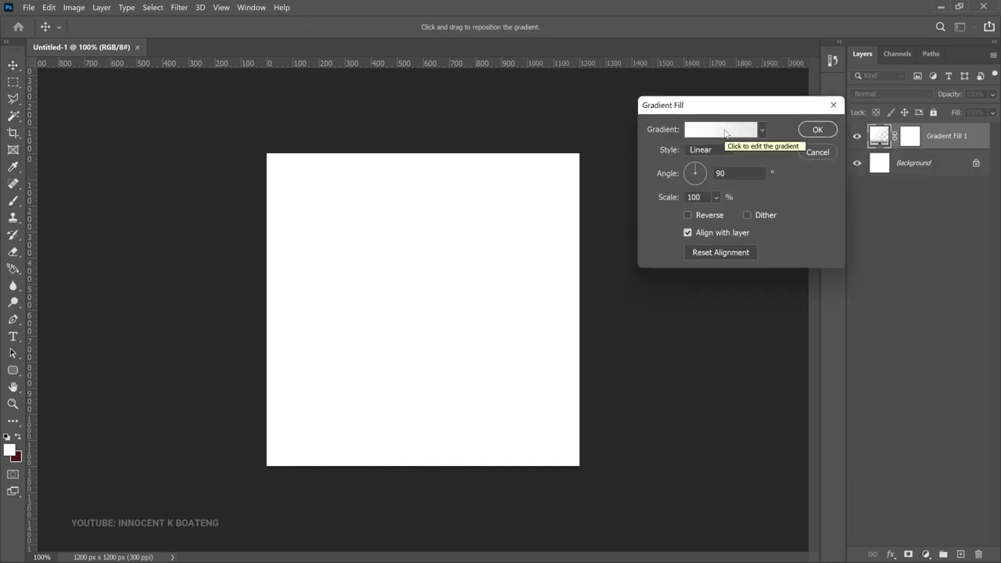
{"action": "left_click", "coordinate": [724, 133]}
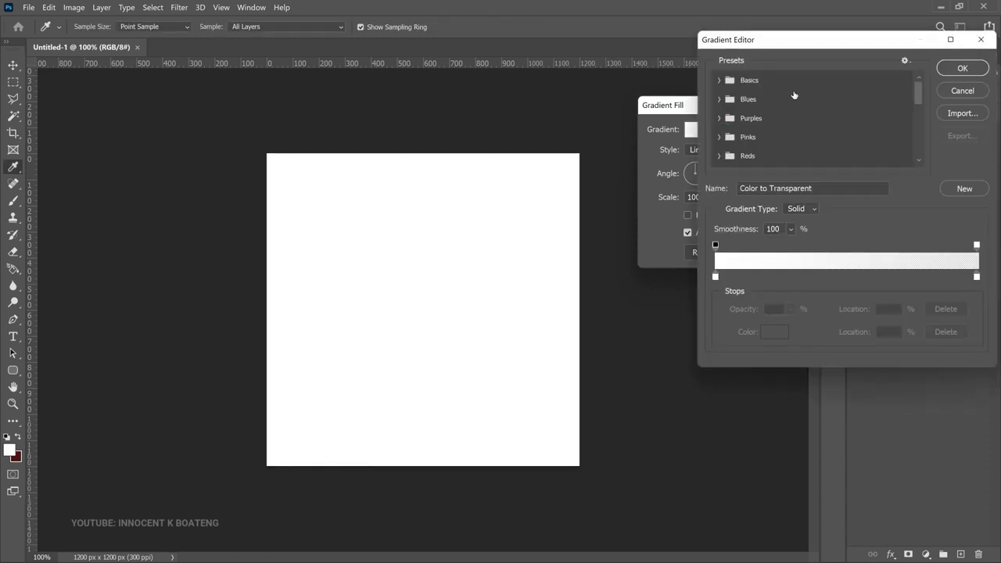
{"action": "scroll", "coordinate": [799, 102], "scroll_direction": "down", "scroll_amount": 2}
{"action": "scroll", "coordinate": [799, 102], "scroll_direction": "up", "scroll_amount": 3}
{"action": "scroll", "coordinate": [799, 102], "scroll_direction": "down", "scroll_amount": 5}
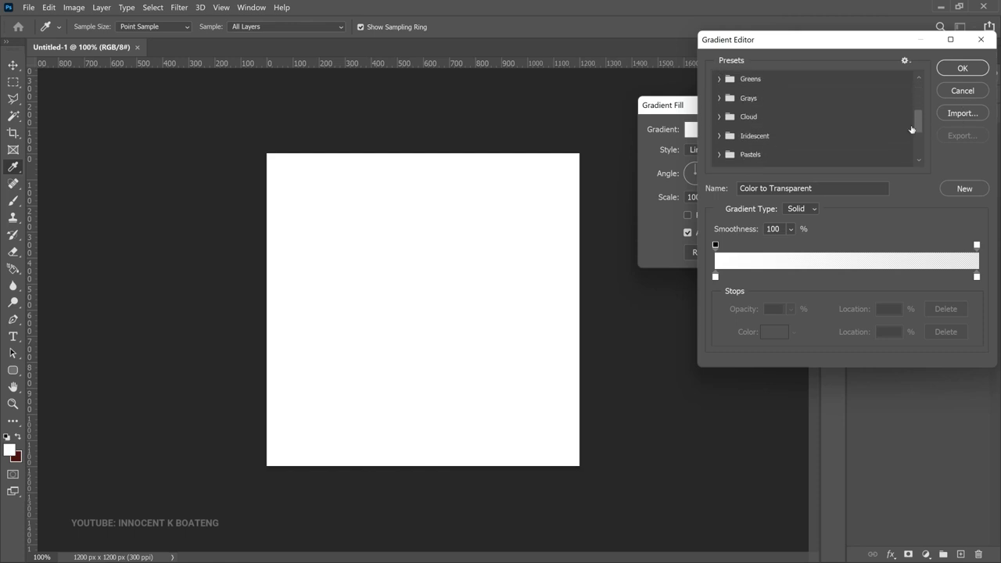
{"action": "left_click_drag", "start_coordinate": [914, 113], "coordinate": [919, 145]}
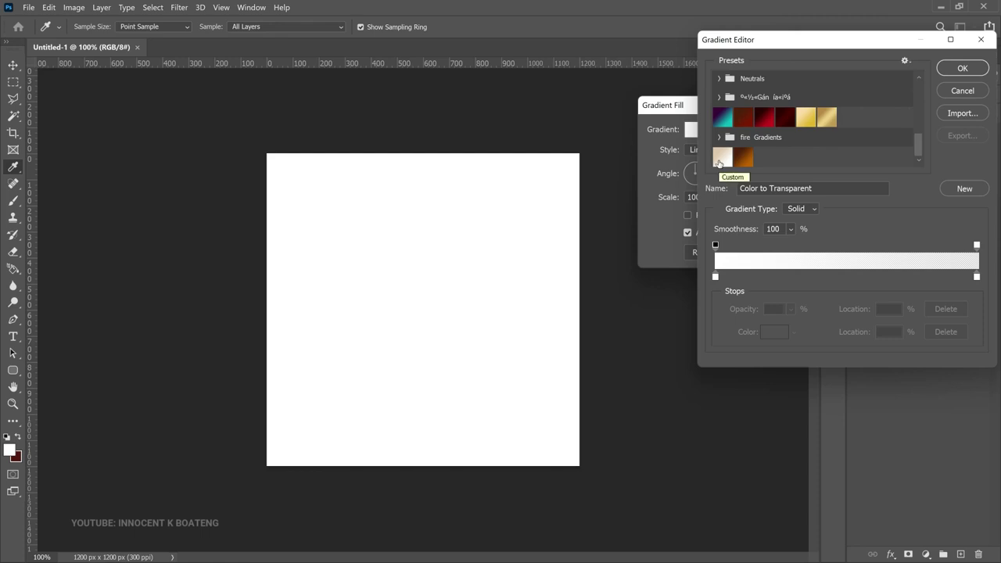
Apply the custom beige (#dec8ab) to white gradient preset.
{"action": "left_click", "coordinate": [720, 160]}
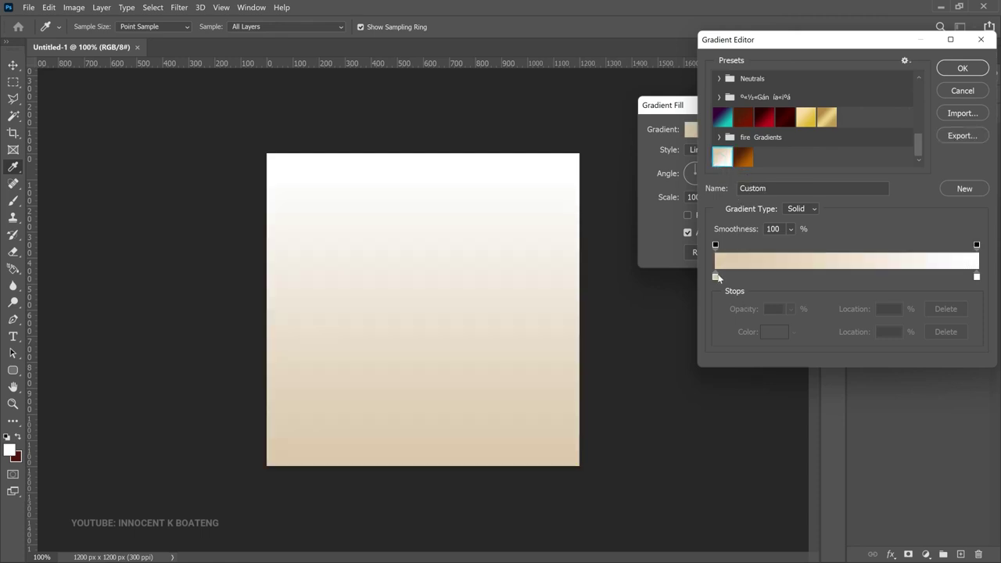
{"action": "left_click", "coordinate": [715, 276]}
{"action": "left_click", "coordinate": [774, 333]}
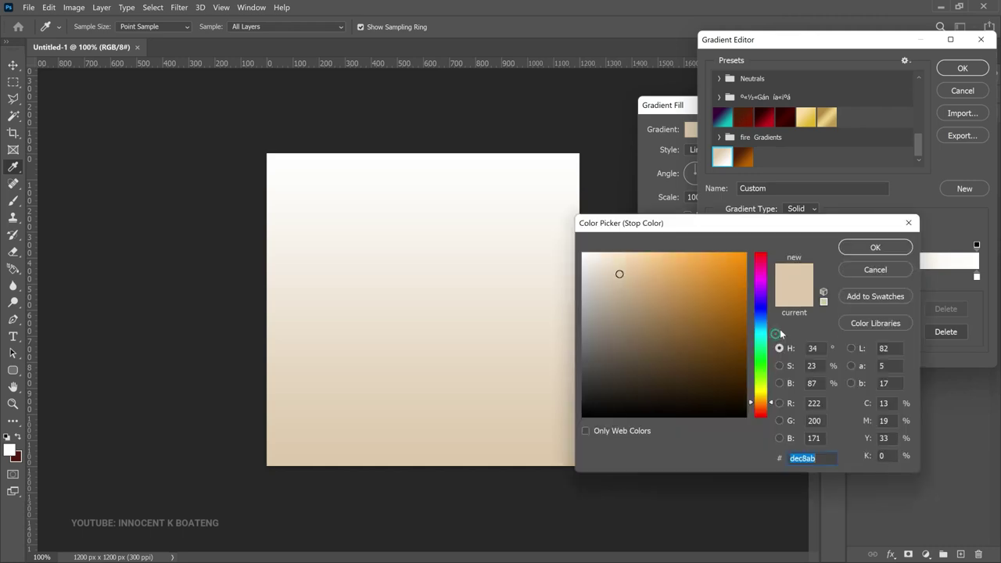
{"action": "left_click", "coordinate": [876, 246]}
{"action": "left_click", "coordinate": [975, 276]}
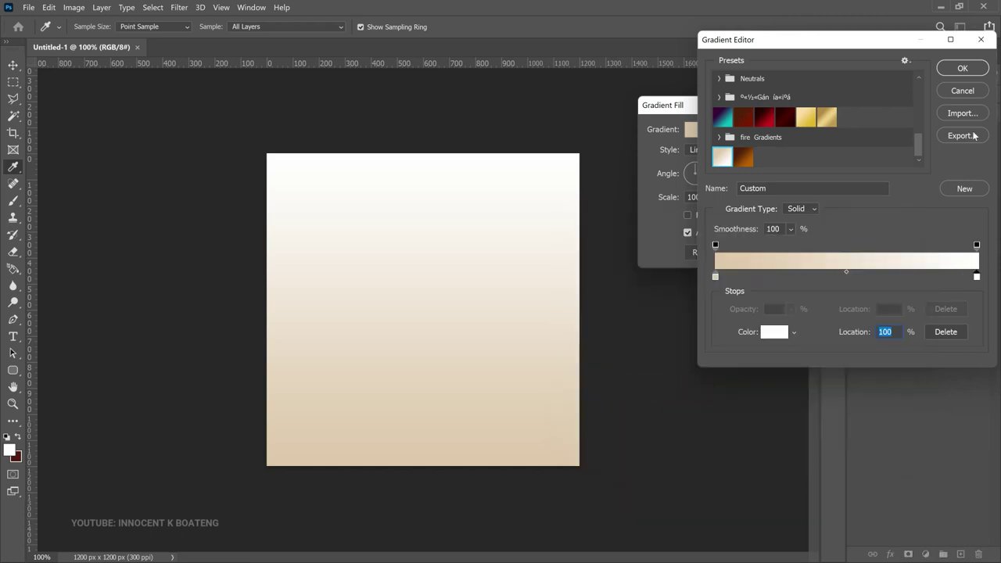
{"action": "left_click", "coordinate": [962, 69]}
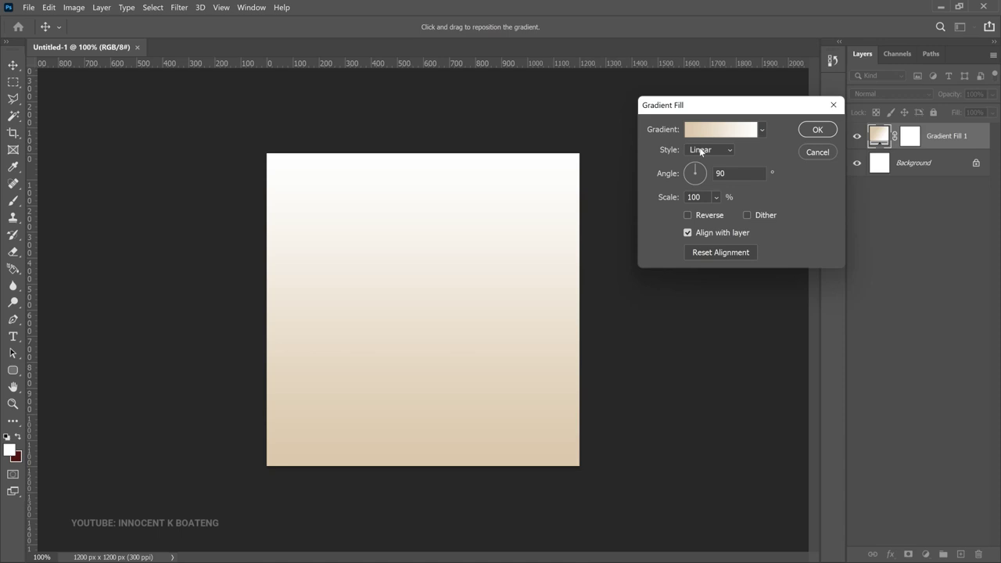
Make the gradient radial and reversed, with its white centre moved near the top.
{"action": "left_click", "coordinate": [698, 148]}
{"action": "left_click", "coordinate": [701, 159]}
{"action": "key", "text": "Down"}
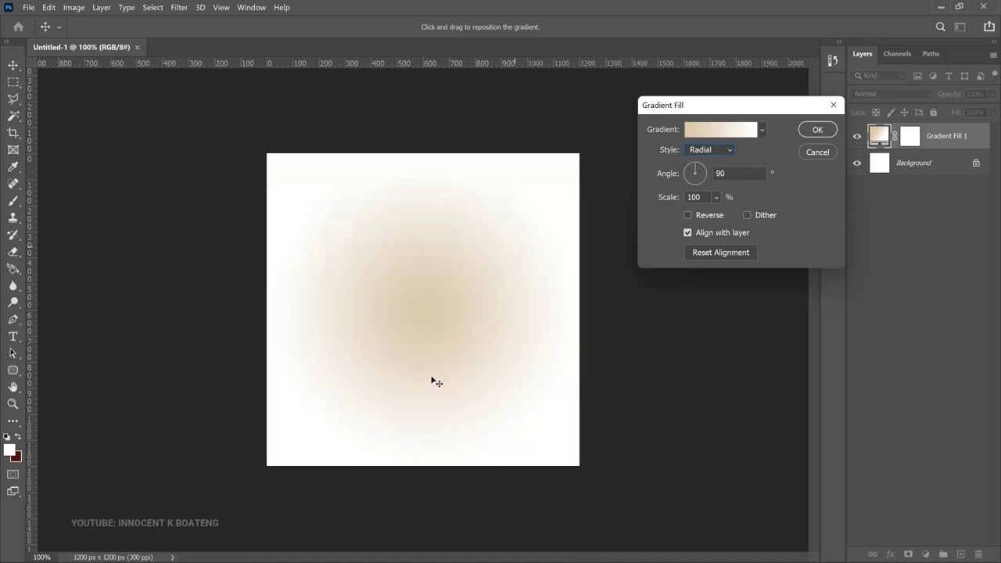
{"action": "left_click", "coordinate": [389, 307]}
{"action": "left_click", "coordinate": [712, 215]}
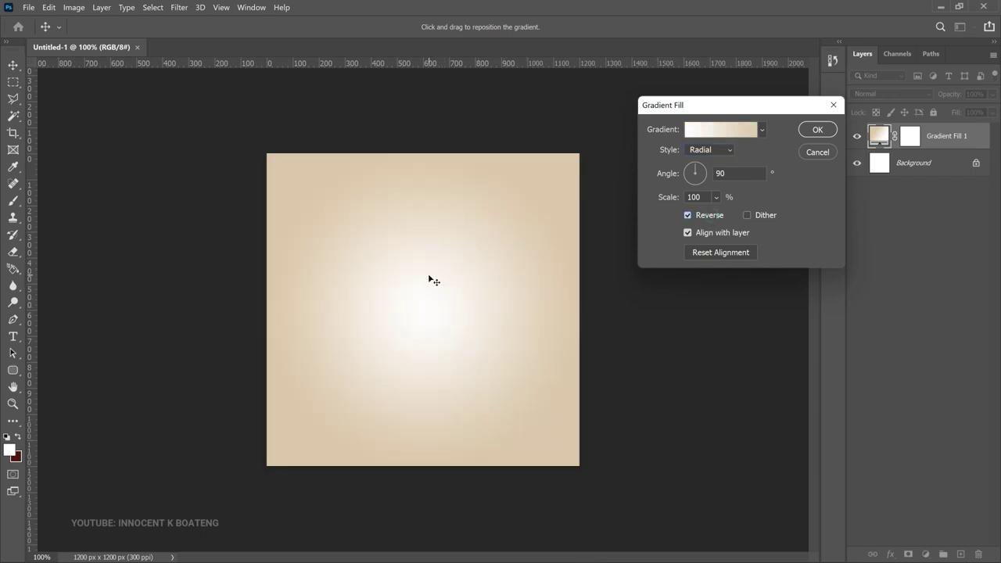
{"action": "left_click_drag", "start_coordinate": [430, 280], "coordinate": [324, 437]}
{"action": "left_click_drag", "start_coordinate": [440, 412], "coordinate": [423, 195]}
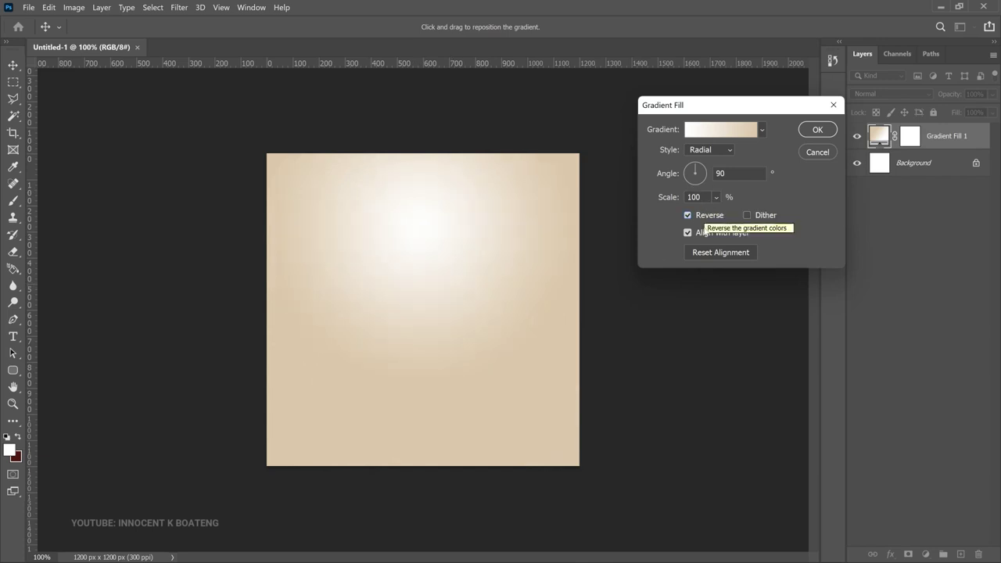
Set the radial gradient scale to 144% and accept the fill settings.
{"action": "left_click", "coordinate": [719, 198]}
{"action": "left_click_drag", "start_coordinate": [716, 217], "coordinate": [722, 213]}
{"action": "left_click", "coordinate": [663, 197]}
{"action": "type", "text": "144"}
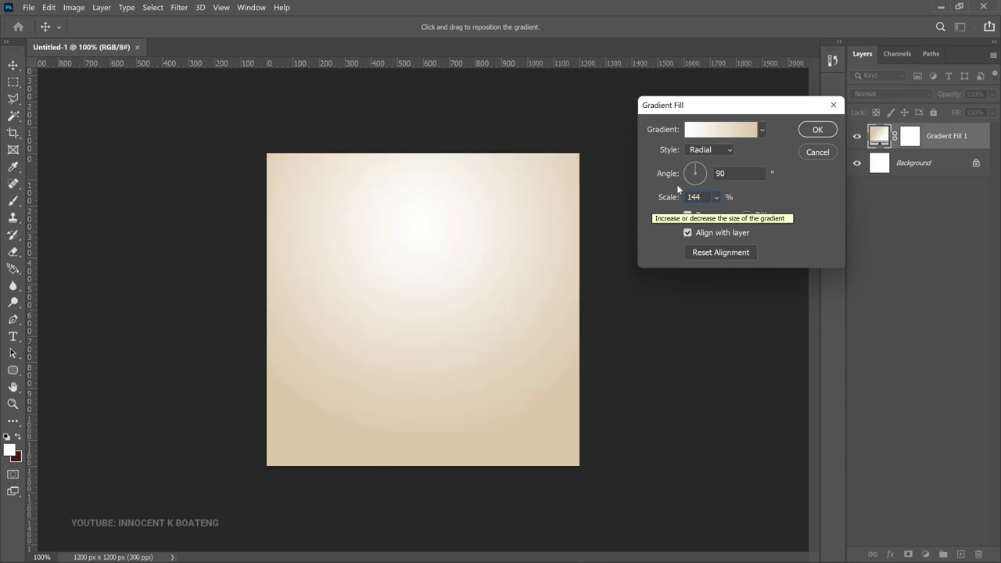
{"action": "left_click", "coordinate": [818, 129]}
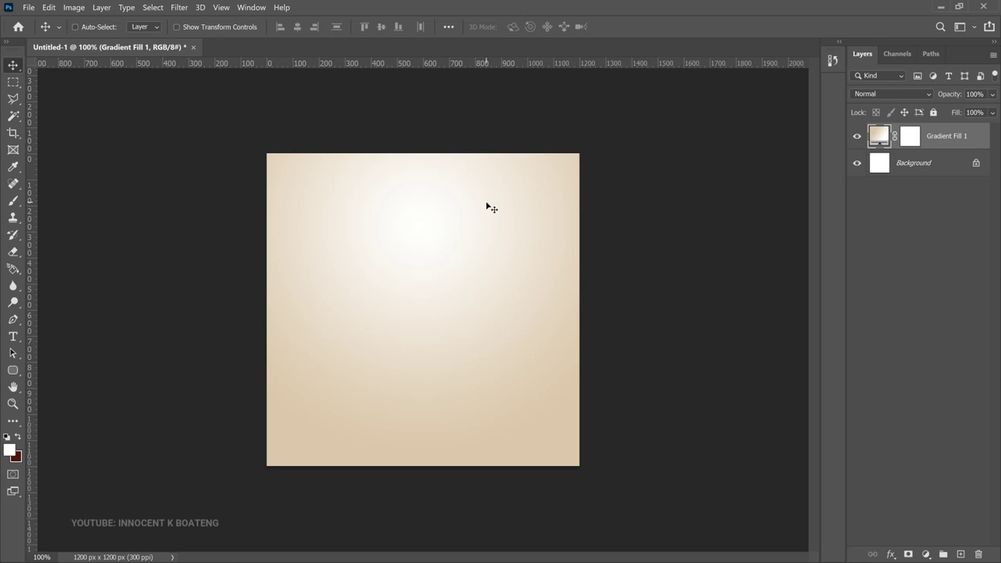
{"action": "left_click", "coordinate": [28, 7]}
Embed the sky-and-clouds photo and enlarge it to span the canvas top.
{"action": "left_click", "coordinate": [73, 249]}
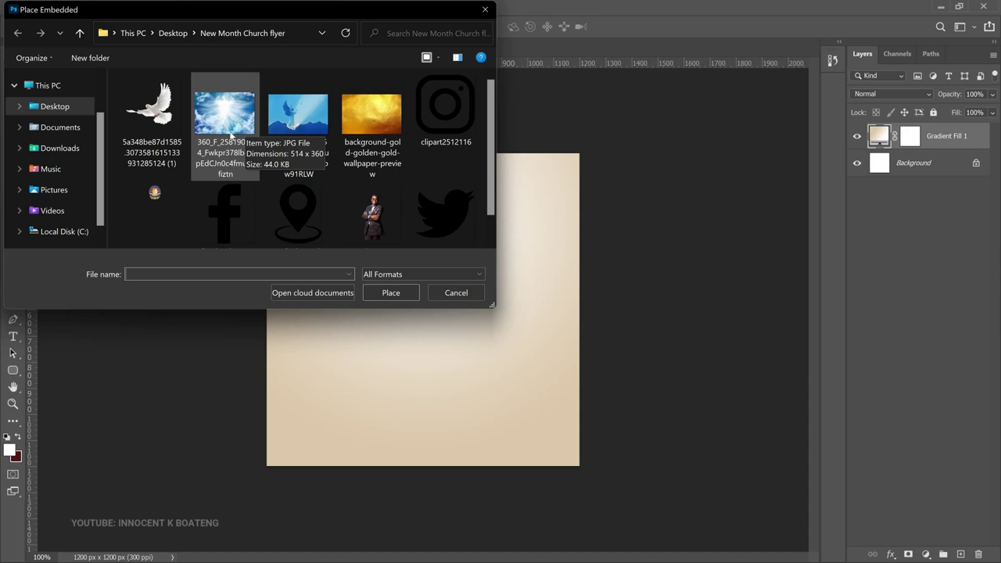
{"action": "double_click", "coordinate": [228, 127]}
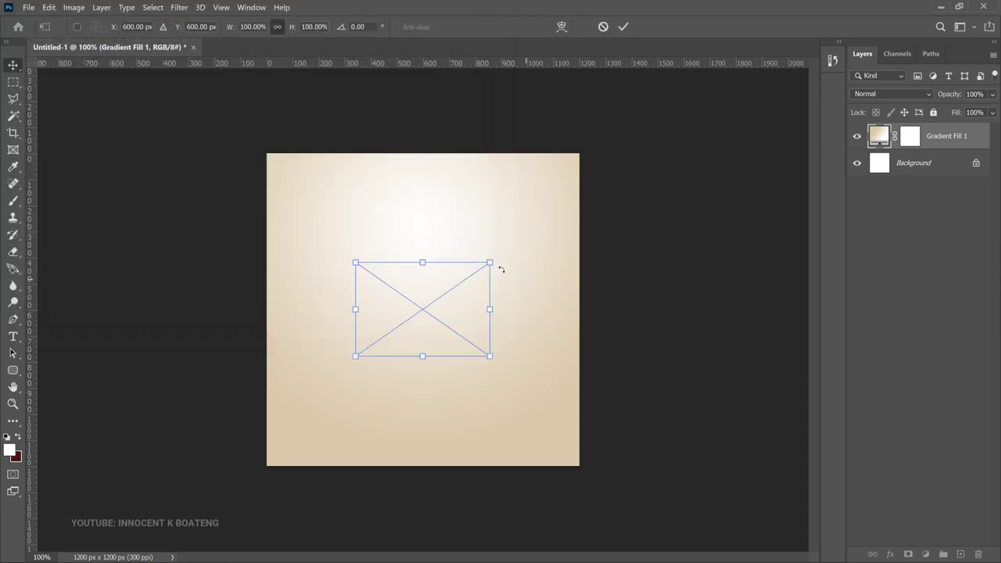
{"action": "left_click_drag", "start_coordinate": [492, 258], "coordinate": [613, 175]}
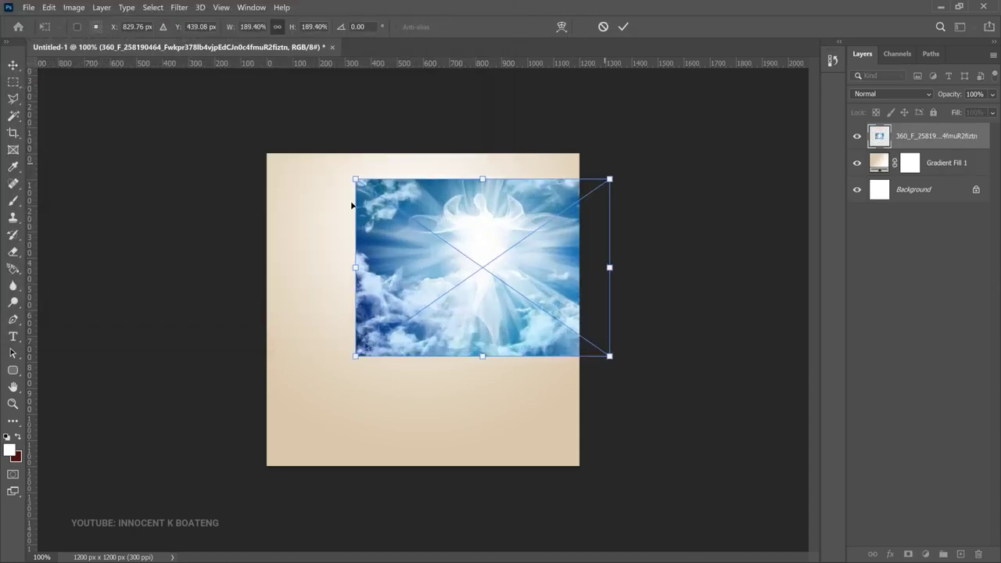
{"action": "left_click_drag", "start_coordinate": [355, 179], "coordinate": [278, 125]}
{"action": "left_click_drag", "start_coordinate": [395, 193], "coordinate": [399, 195]}
{"action": "key", "text": "Return"}
Rasterize the sky layer and desaturate it to greyscale.
{"action": "right_click", "coordinate": [920, 140]}
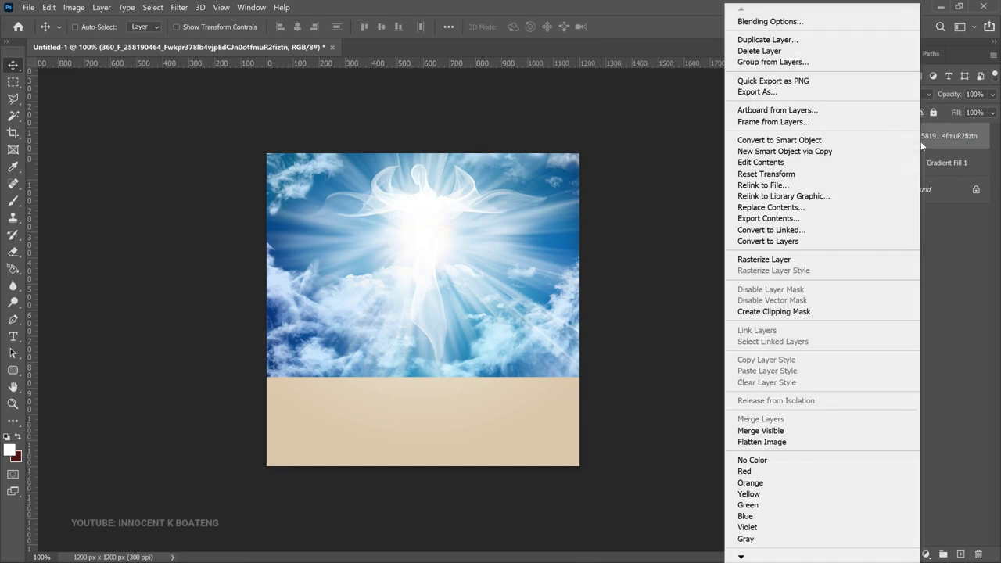
{"action": "left_click", "coordinate": [762, 259]}
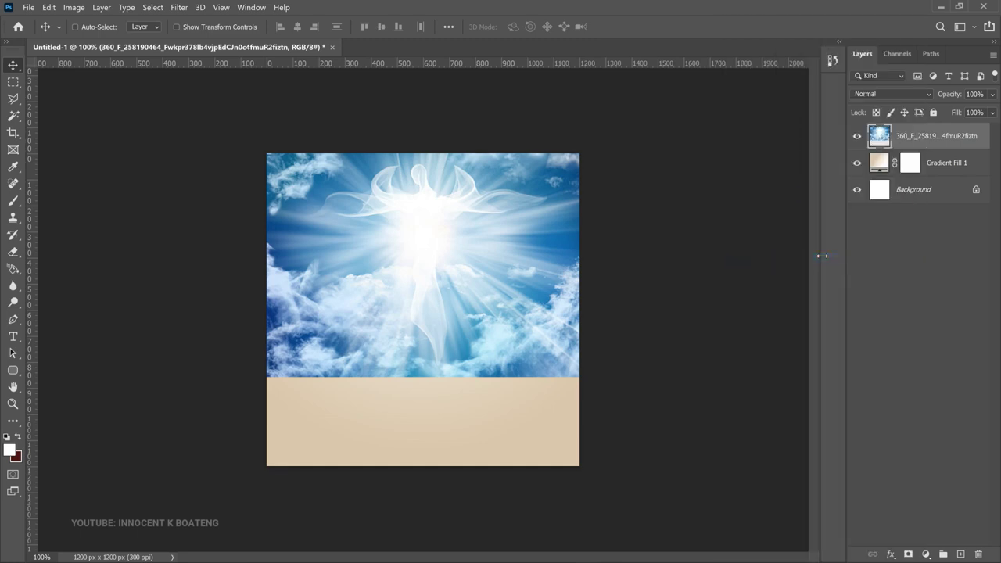
{"action": "key", "text": "ctrl+shift+u"}
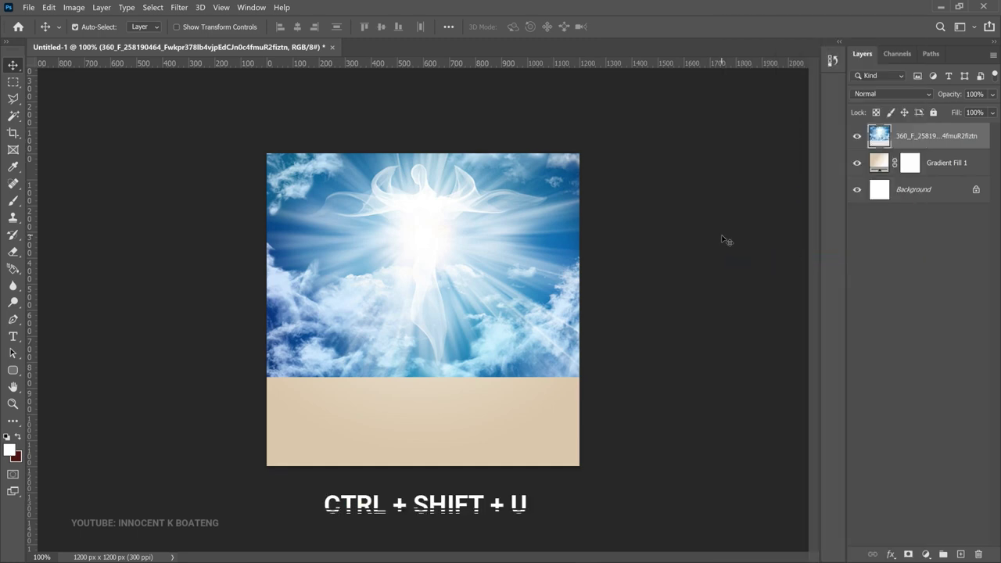
{"action": "key", "text": "ctrl+shift+u"}
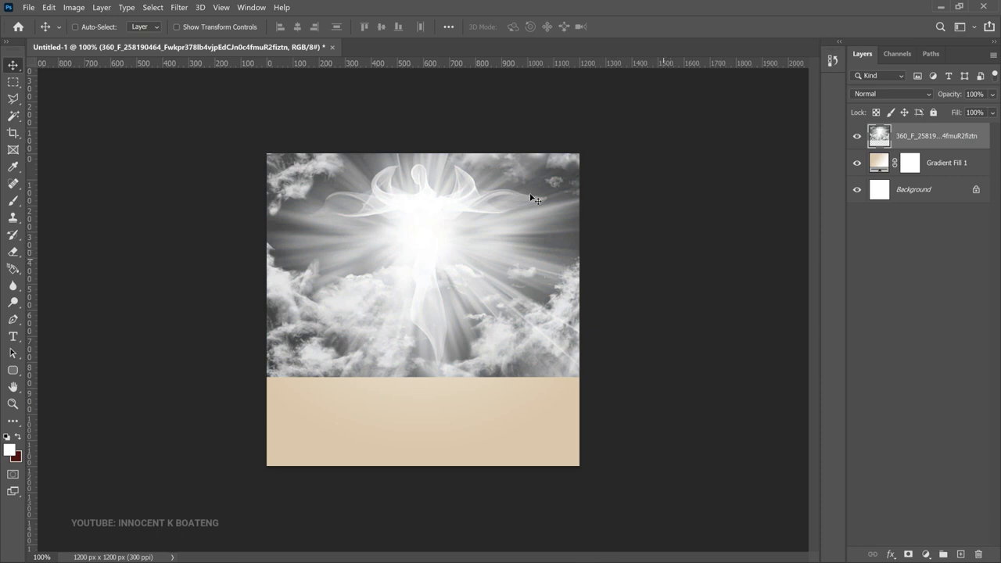
Nudge the sky layer slightly down and set its blend mode to Overlay.
{"action": "mouse_move", "coordinate": [503, 193]}
{"action": "left_mouse_down"}
{"action": "mouse_move", "coordinate": [504, 213]}
{"action": "mouse_move", "coordinate": [504, 201]}
{"action": "left_mouse_up"}
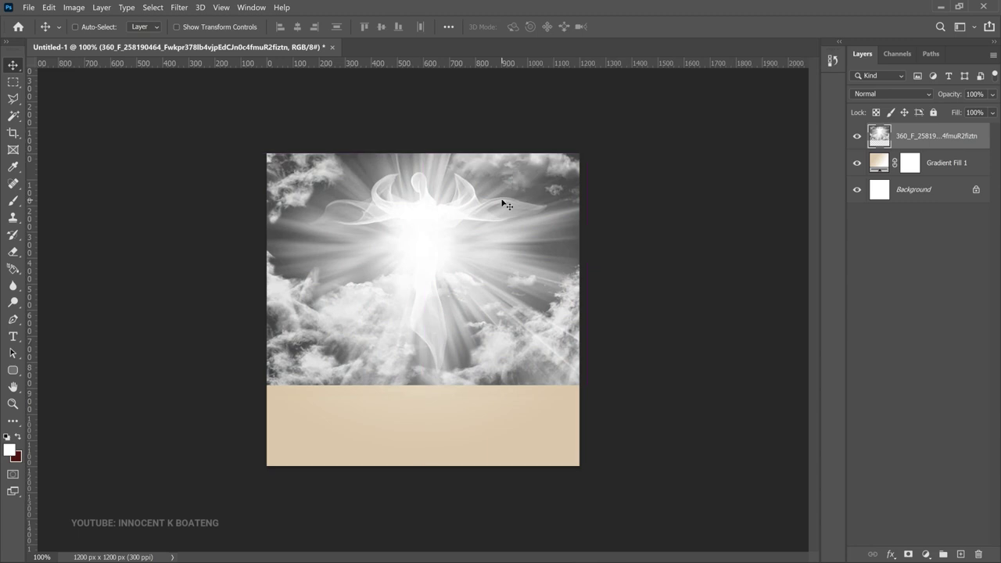
{"action": "left_click", "coordinate": [902, 95]}
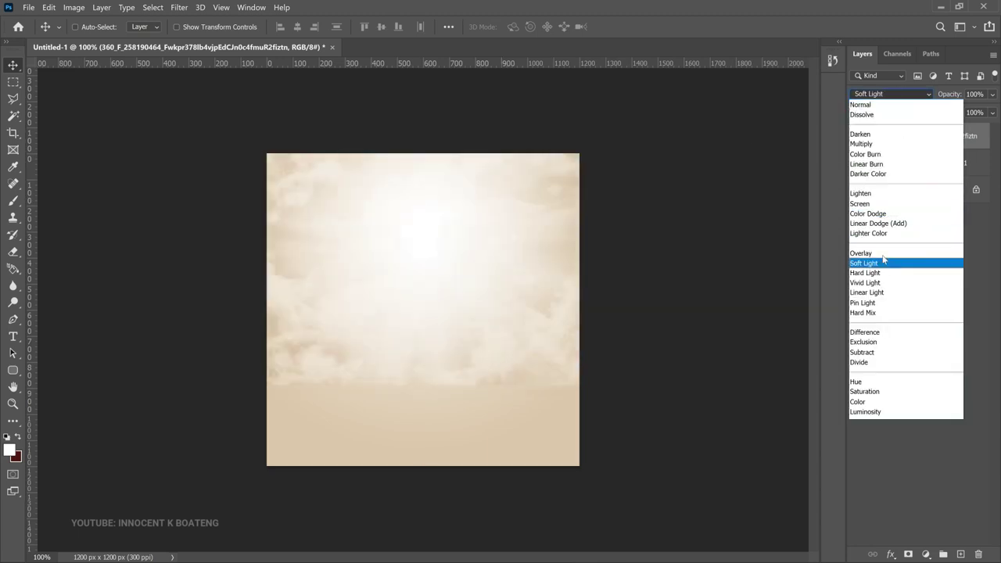
{"action": "left_click", "coordinate": [883, 254]}
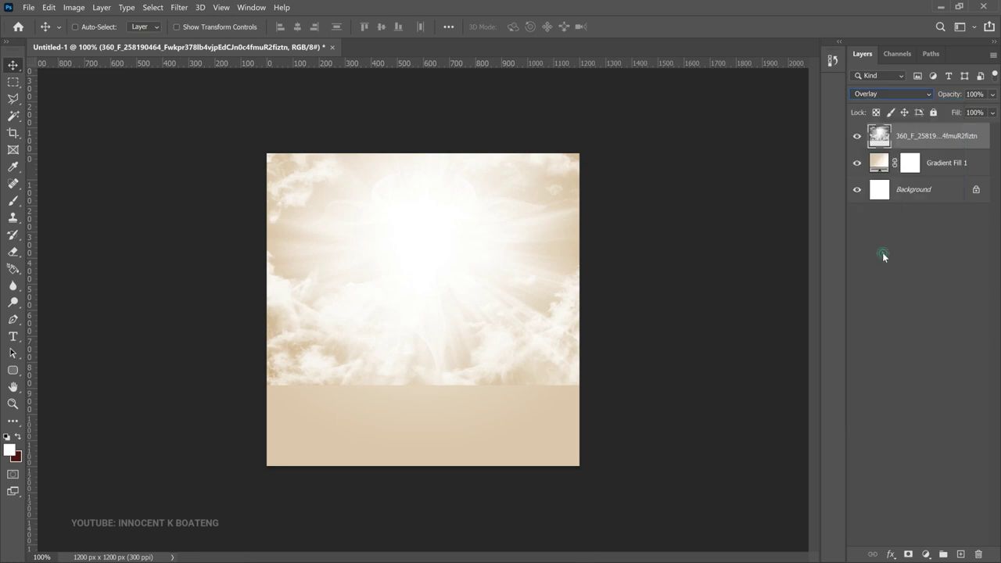
Mask out the sky photo's lower clouds with a black brush, then duplicate the layer.
{"action": "left_click", "coordinate": [907, 554]}
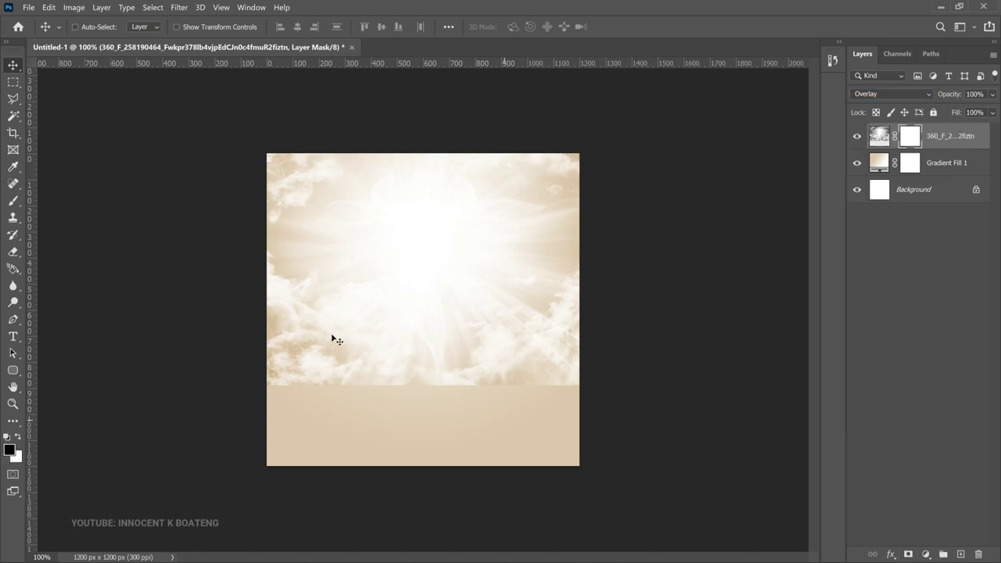
{"action": "key", "text": "d"}
{"action": "key", "text": "b"}
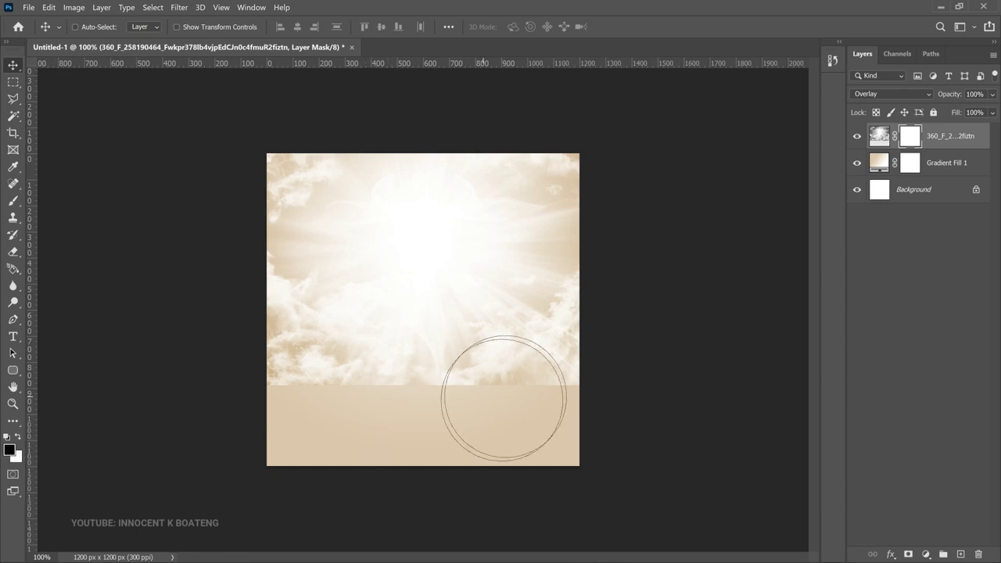
{"action": "mouse_move", "coordinate": [585, 402]}
{"action": "left_mouse_down"}
{"action": "mouse_move", "coordinate": [294, 409]}
{"action": "mouse_move", "coordinate": [250, 393]}
{"action": "left_mouse_up"}
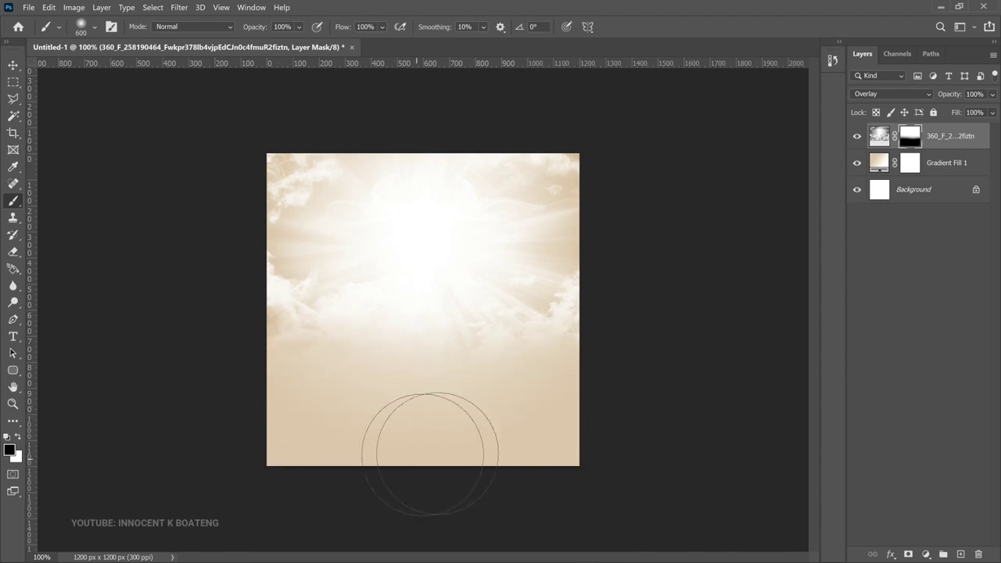
{"action": "key", "text": "v"}
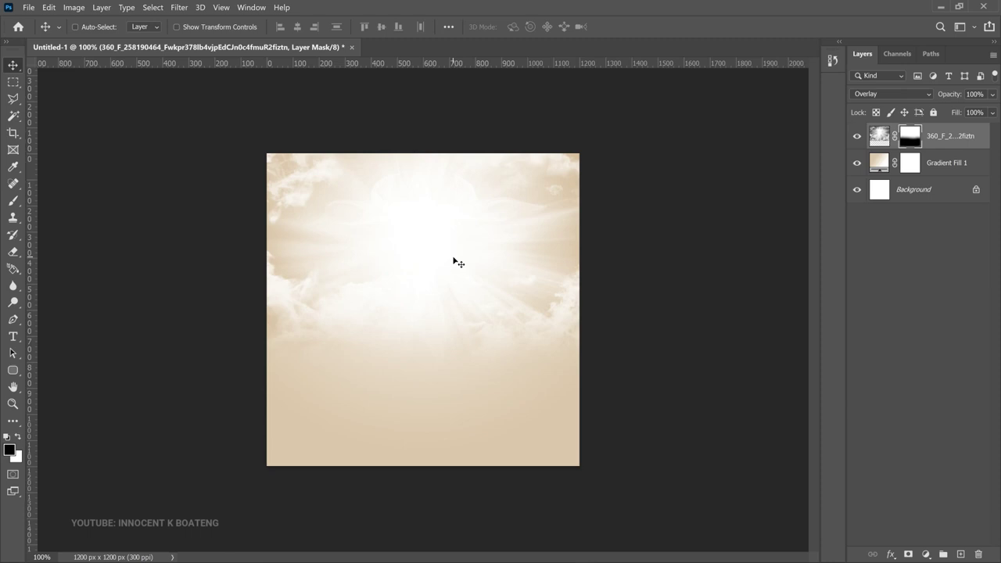
{"action": "key", "text": "ctrl+j"}
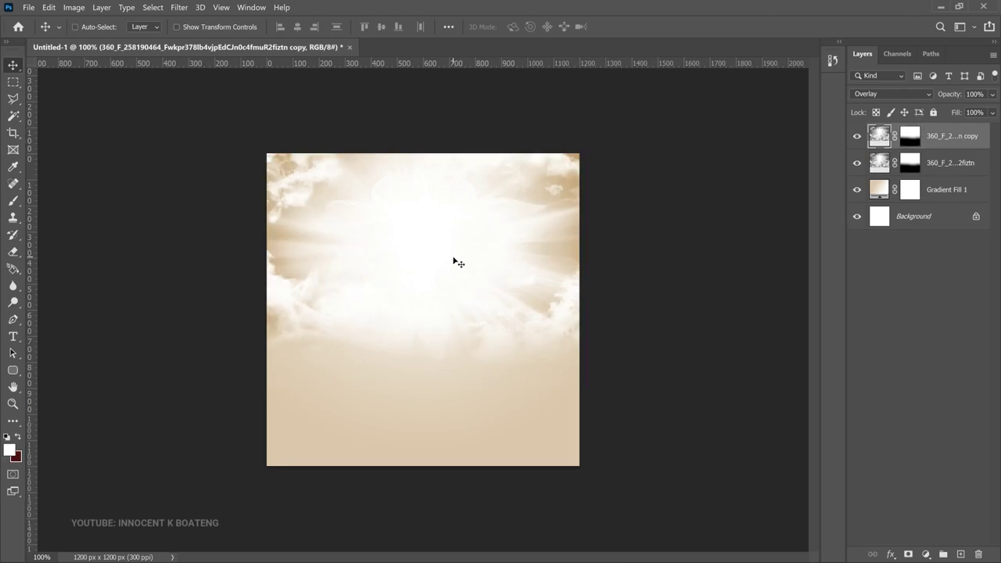
Embed the angel-with-dove photo, enlarged and positioned toward the lower left.
{"action": "left_click", "coordinate": [28, 8]}
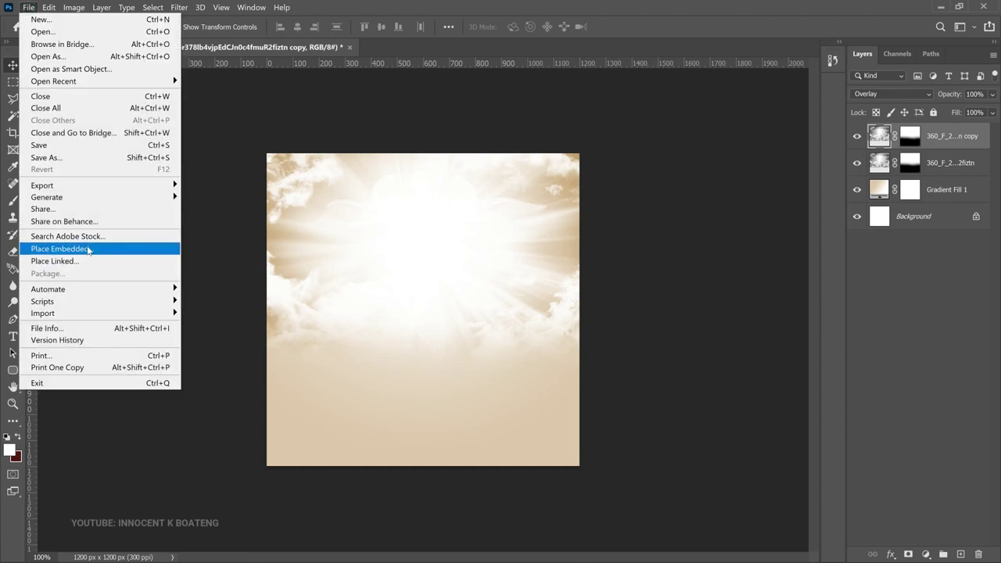
{"action": "left_click", "coordinate": [89, 249]}
{"action": "scroll", "coordinate": [356, 136], "scroll_direction": "down", "scroll_amount": 1}
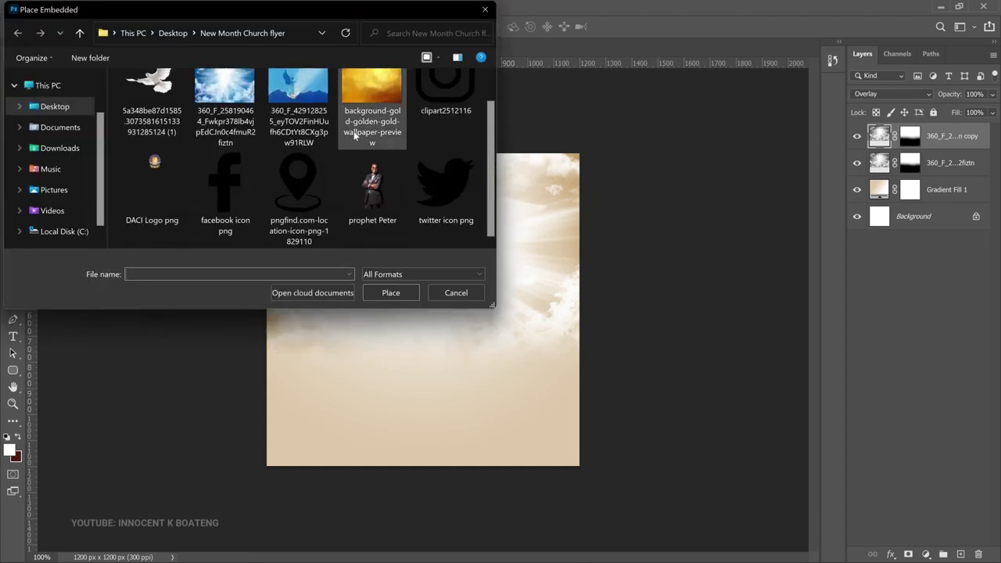
{"action": "scroll", "coordinate": [355, 135], "scroll_direction": "up", "scroll_amount": 1}
{"action": "double_click", "coordinate": [309, 117]}
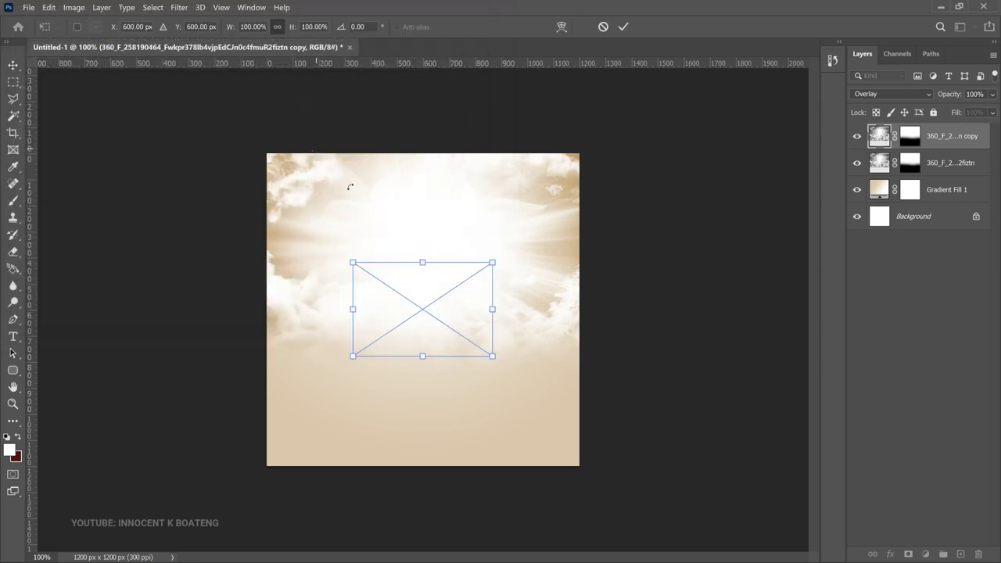
{"action": "left_click_drag", "start_coordinate": [353, 358], "coordinate": [261, 418]}
{"action": "left_click_drag", "start_coordinate": [409, 387], "coordinate": [385, 446]}
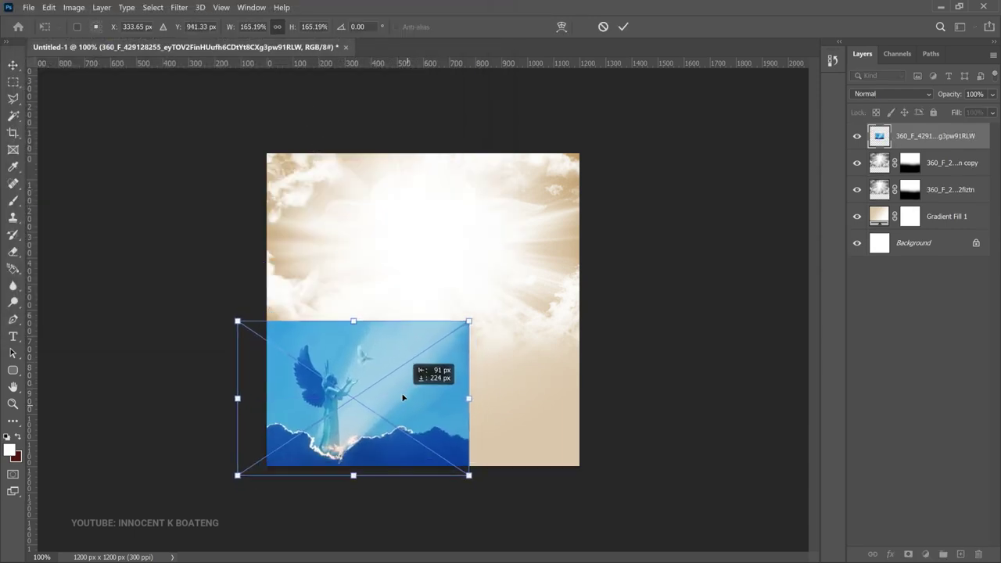
{"action": "left_click_drag", "start_coordinate": [479, 314], "coordinate": [505, 297]}
{"action": "key", "text": "Return"}
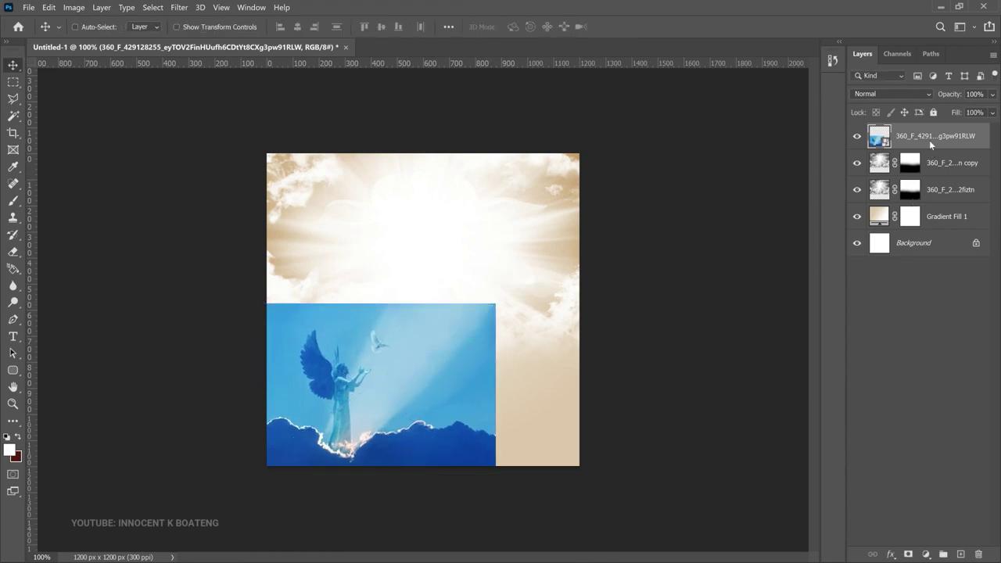
Rasterize the angel layer, make it greyscale and blend it with Overlay.
{"action": "right_click", "coordinate": [929, 140]}
{"action": "left_click", "coordinate": [838, 259]}
{"action": "key", "text": "ctrl+shift+u"}
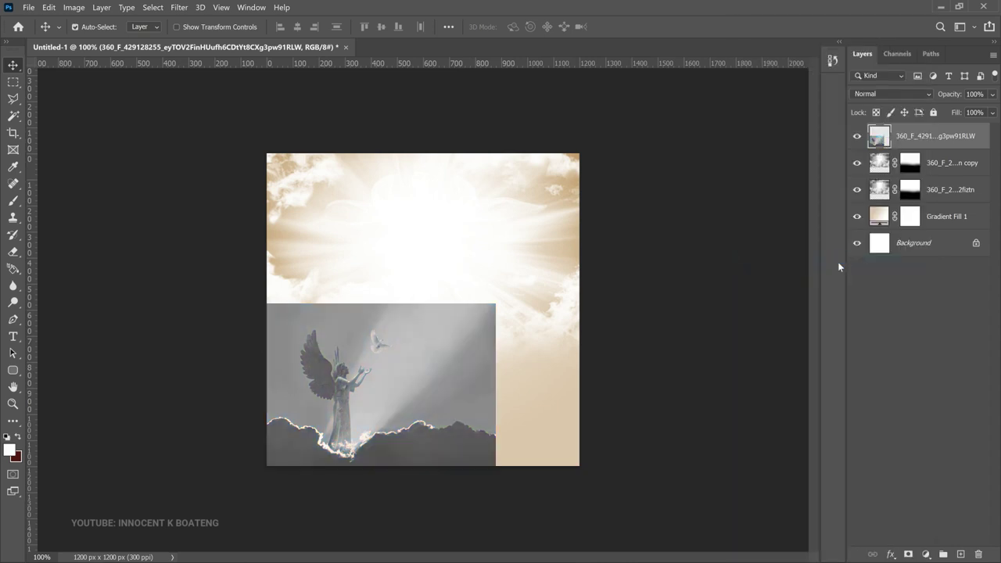
{"action": "left_click", "coordinate": [890, 93]}
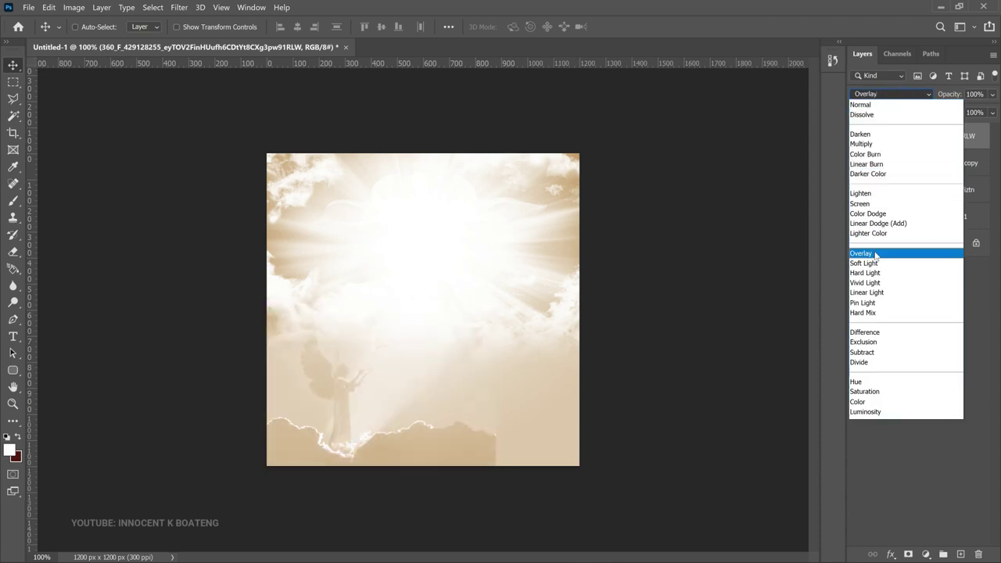
{"action": "left_click", "coordinate": [875, 254]}
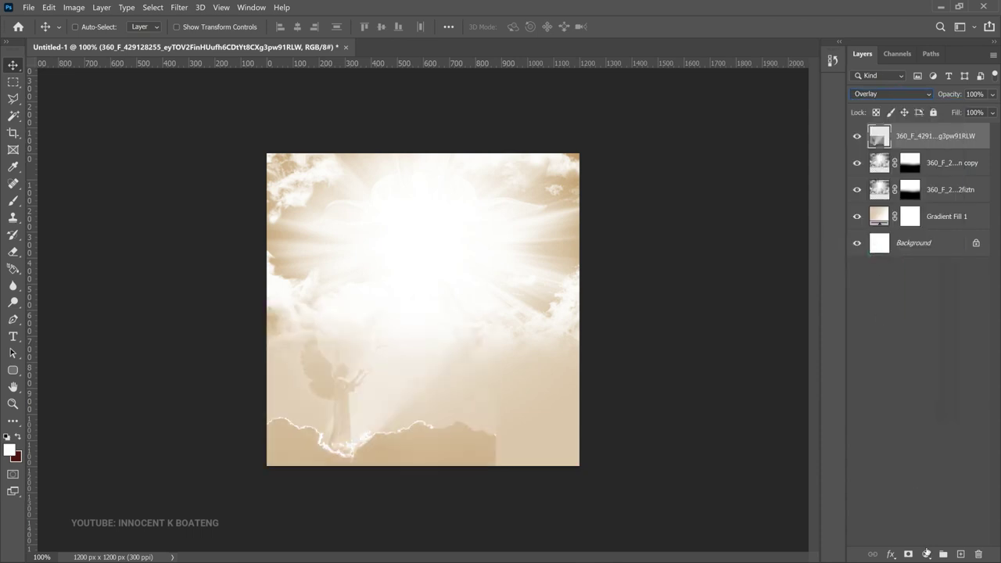
Mask out the right side of the angel photo with the brush.
{"action": "left_click", "coordinate": [907, 555]}
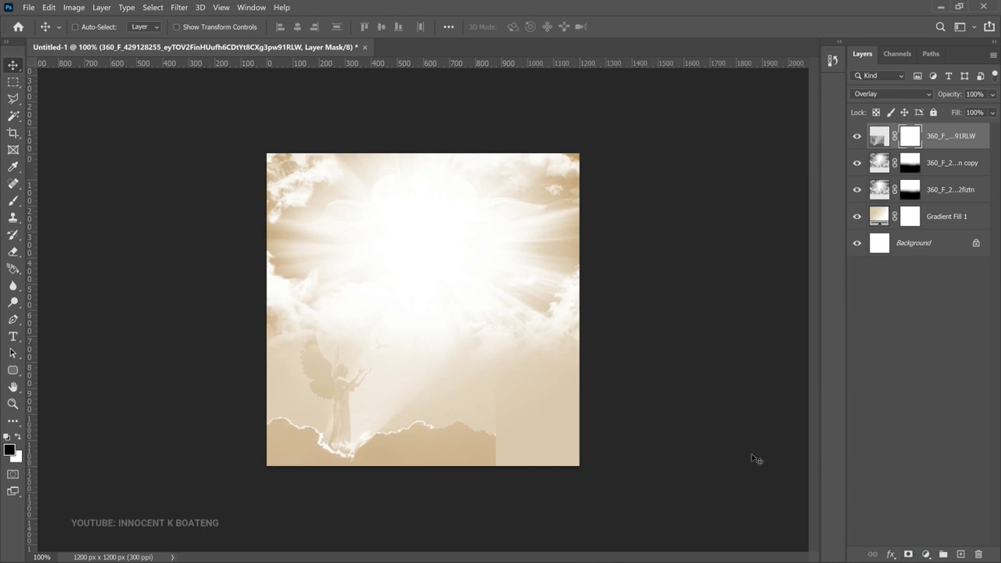
{"action": "key", "text": "b"}
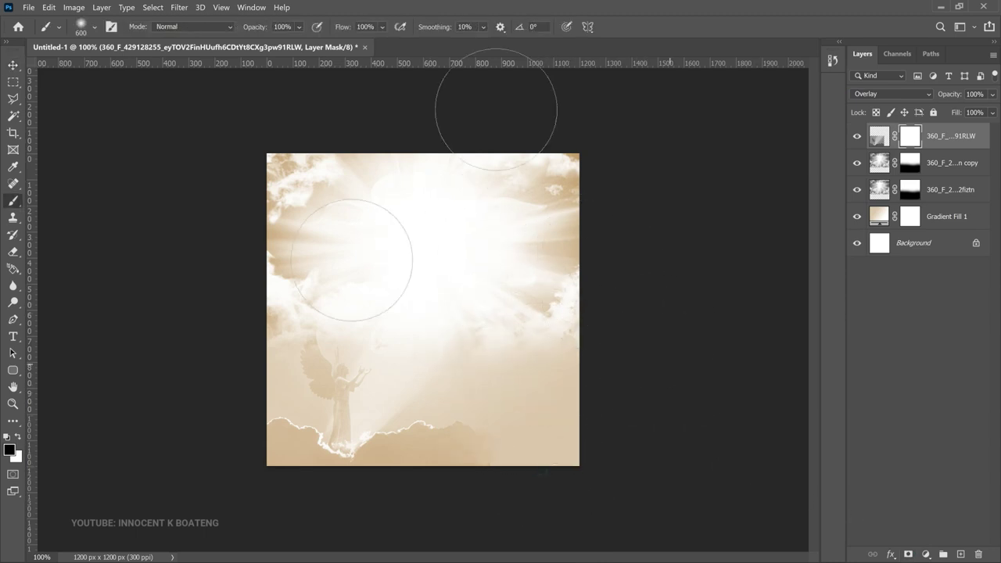
{"action": "left_click_drag", "start_coordinate": [352, 259], "coordinate": [607, 312]}
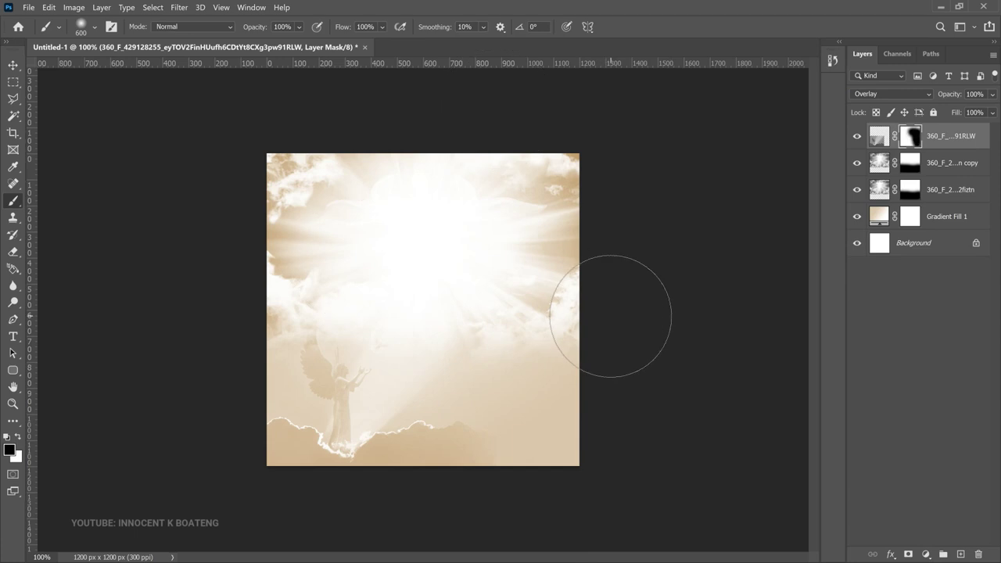
Add a Curves 1 adjustment layer on top with one slightly adjusted point.
{"action": "left_click", "coordinate": [925, 554]}
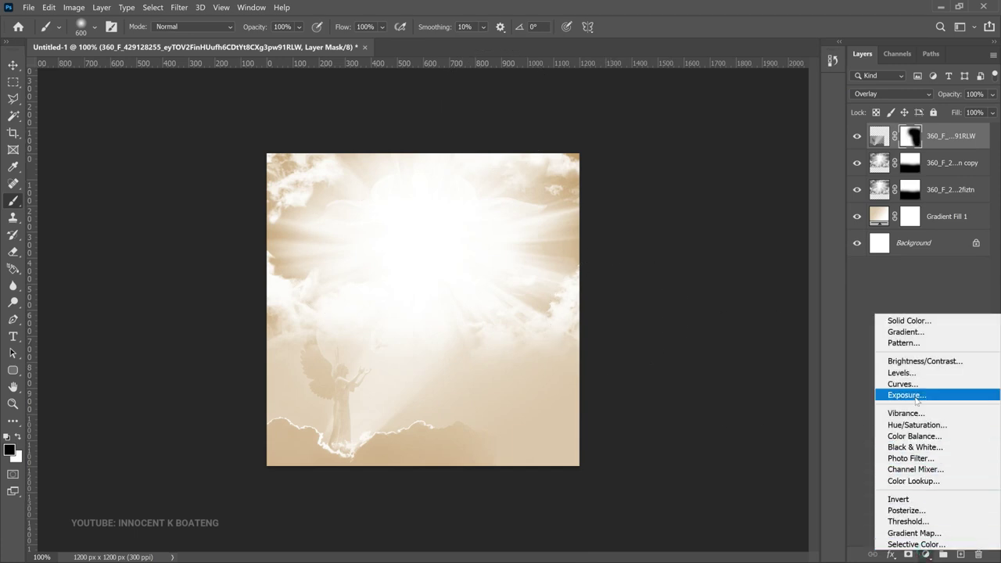
{"action": "left_click", "coordinate": [914, 385]}
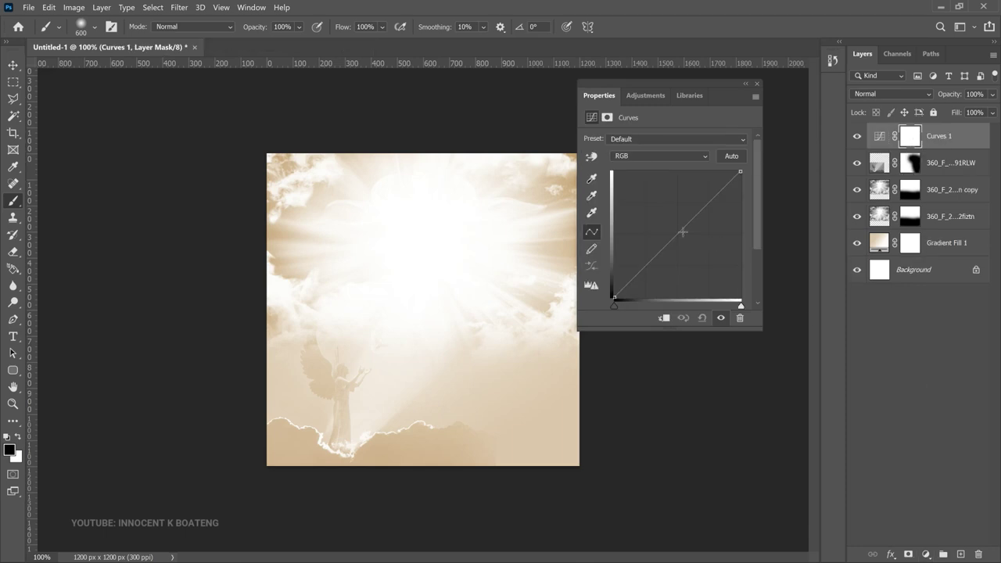
{"action": "left_click", "coordinate": [677, 232]}
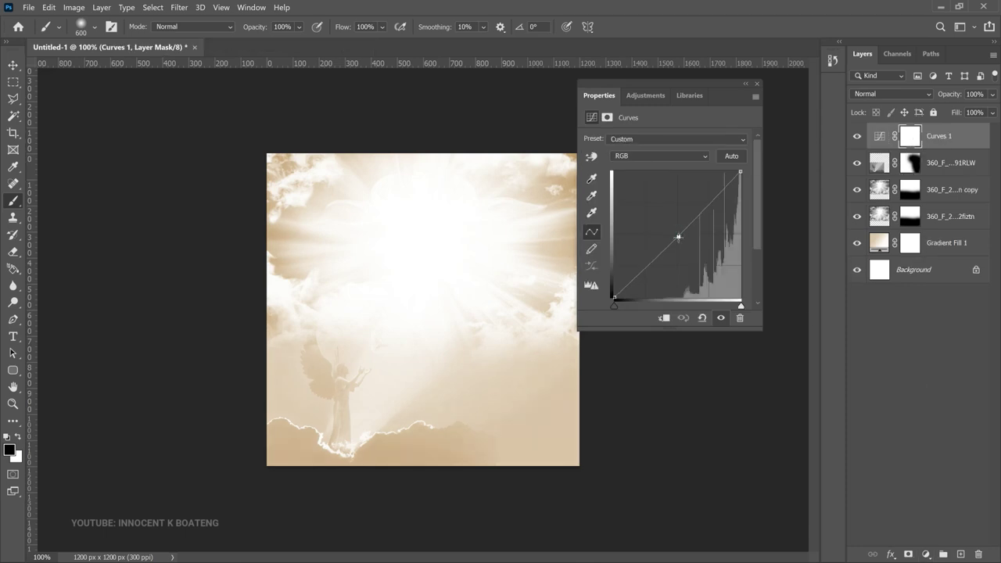
{"action": "left_click_drag", "start_coordinate": [678, 236], "coordinate": [678, 241]}
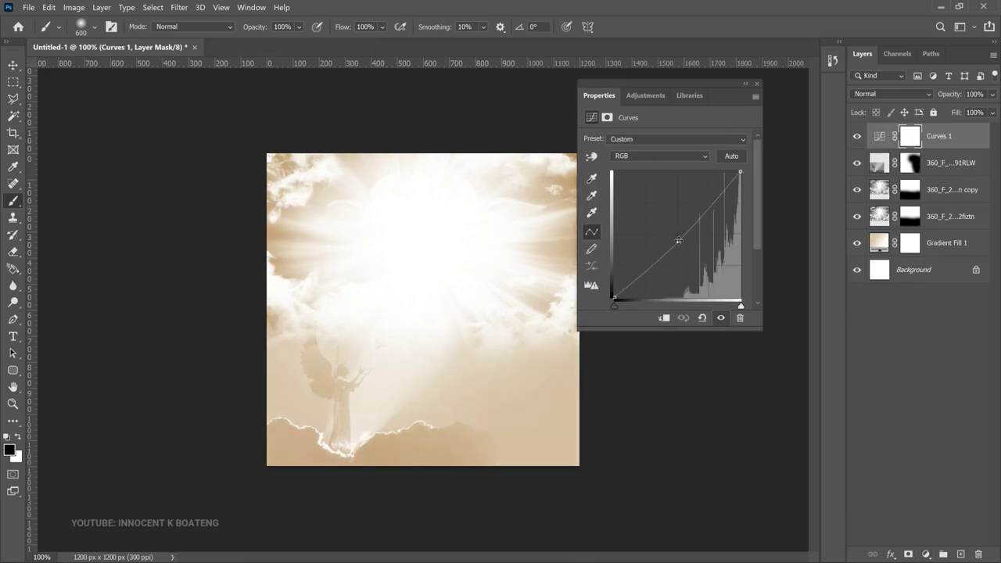
{"action": "left_click", "coordinate": [756, 84]}
Group the Curves 1 through Gradient Fill 1 layers and name the group 'Background'.
{"action": "left_click", "coordinate": [933, 245], "text": "shift"}
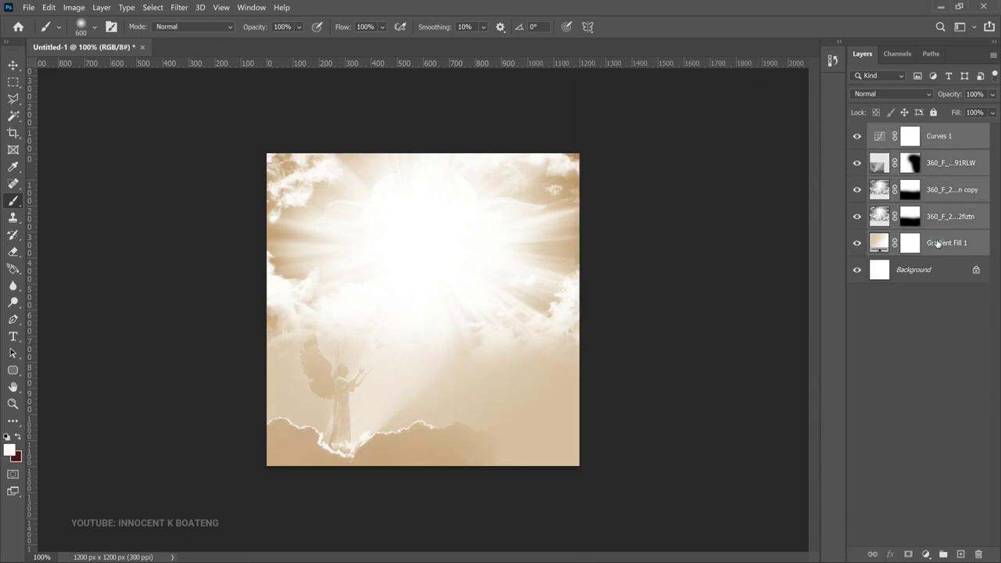
{"action": "key", "text": "ctrl+g"}
{"action": "double_click", "coordinate": [906, 131]}
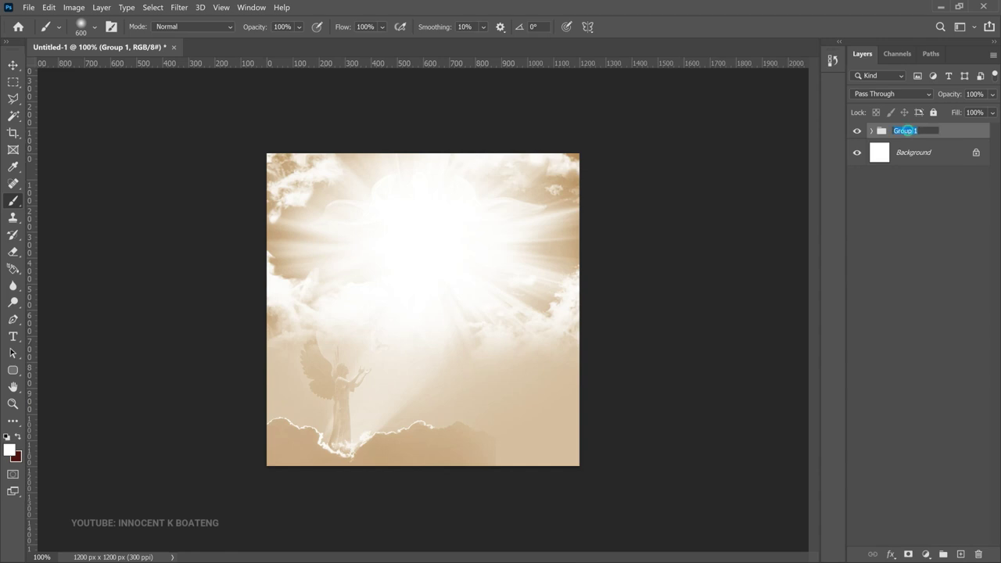
{"action": "type", "text": "Background"}
{"action": "key", "text": "Return"}
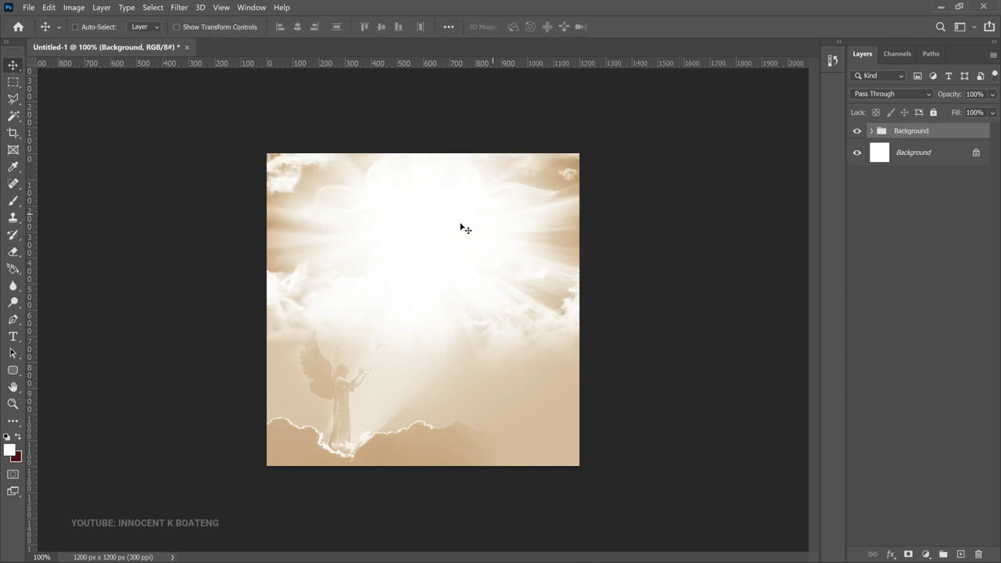
{"action": "left_click", "coordinate": [28, 7]}
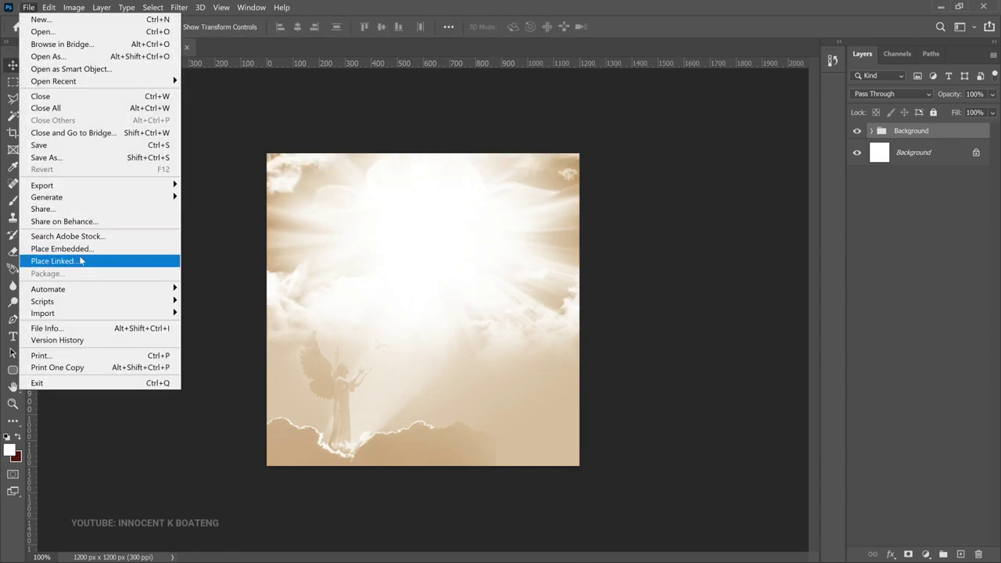
Embed the cut-out of the smiling man in a dark suit and centre it at the bottom.
{"action": "left_click", "coordinate": [82, 250]}
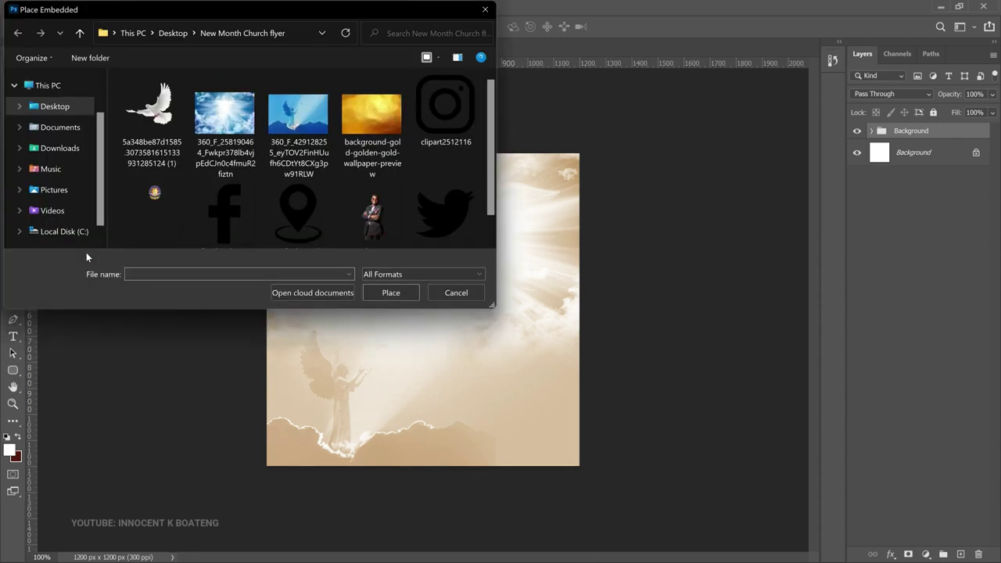
{"action": "left_click", "coordinate": [369, 231]}
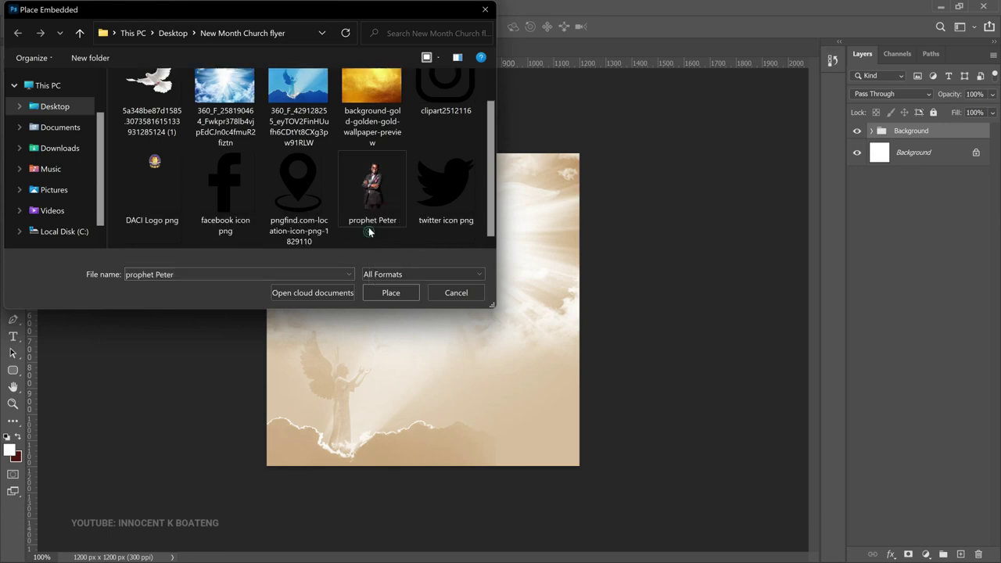
{"action": "double_click", "coordinate": [369, 223]}
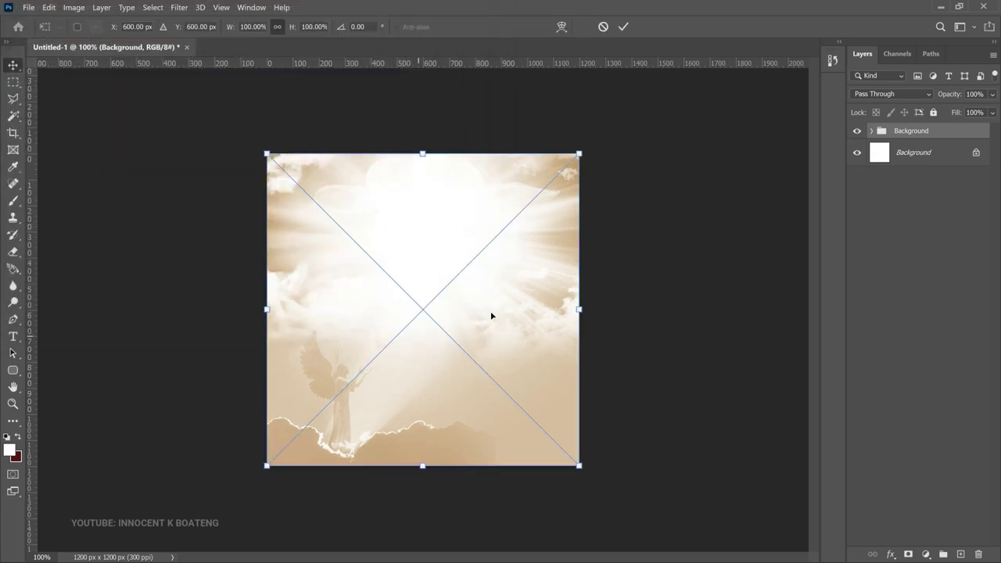
{"action": "key", "text": "Return"}
{"action": "left_click_drag", "start_coordinate": [440, 266], "coordinate": [463, 335]}
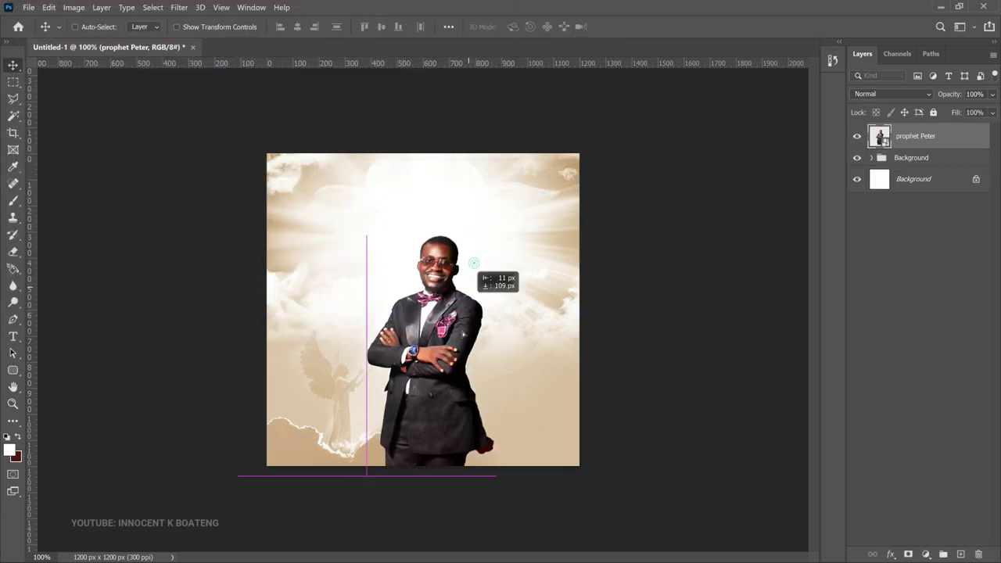
{"action": "left_click_drag", "start_coordinate": [473, 263], "coordinate": [468, 295]}
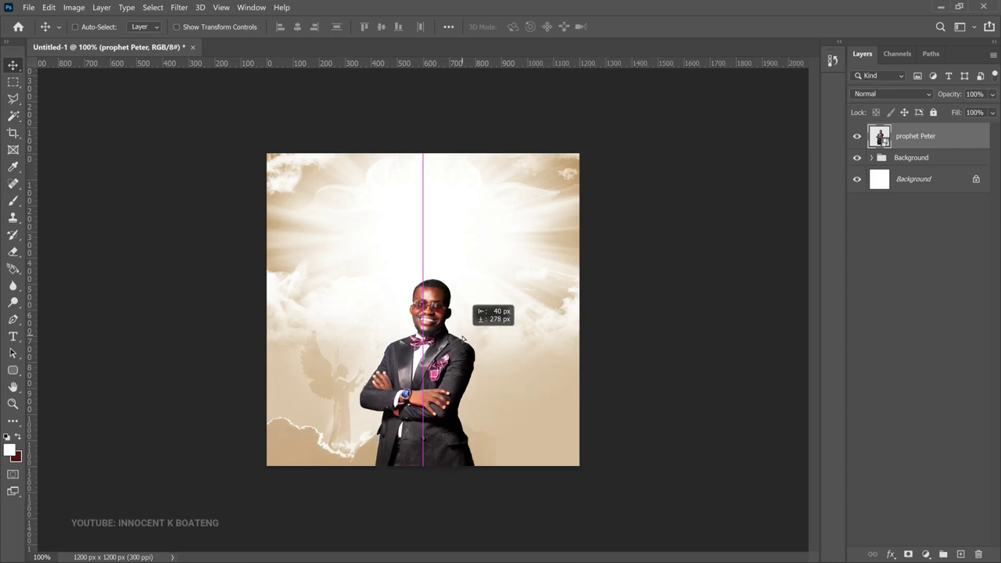
{"action": "left_click_drag", "start_coordinate": [463, 339], "coordinate": [430, 325]}
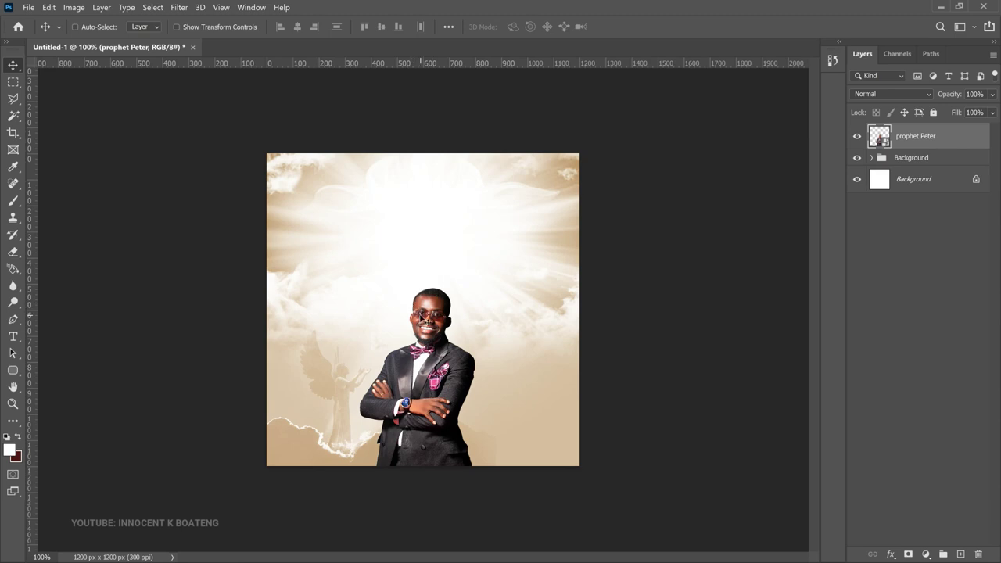
Place the DACI logo PNG as an embedded layer, scaled to 33.33%.
{"action": "left_click", "coordinate": [28, 7]}
{"action": "left_click", "coordinate": [54, 246]}
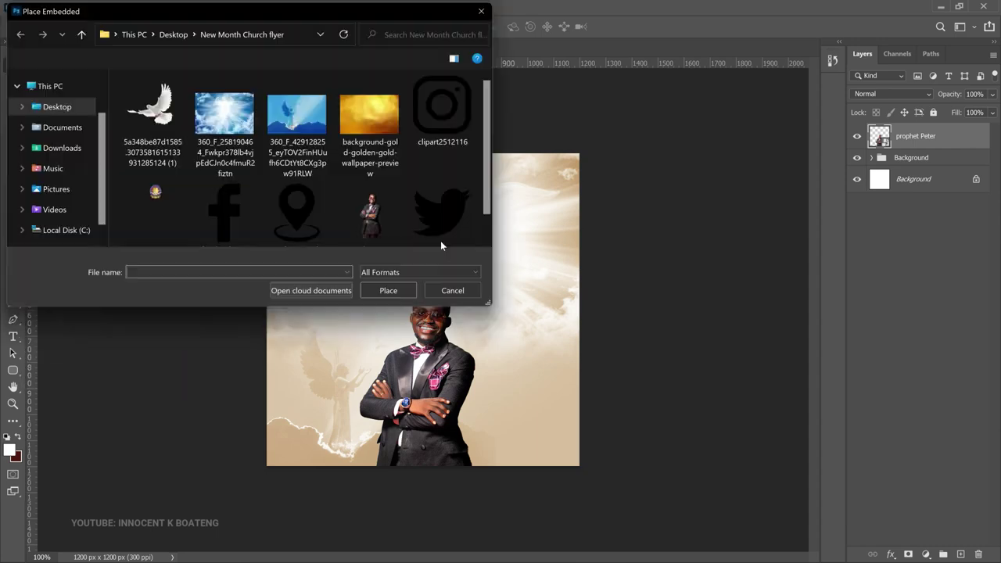
{"action": "scroll", "coordinate": [352, 173], "scroll_direction": "down", "scroll_amount": 1}
{"action": "double_click", "coordinate": [168, 161]}
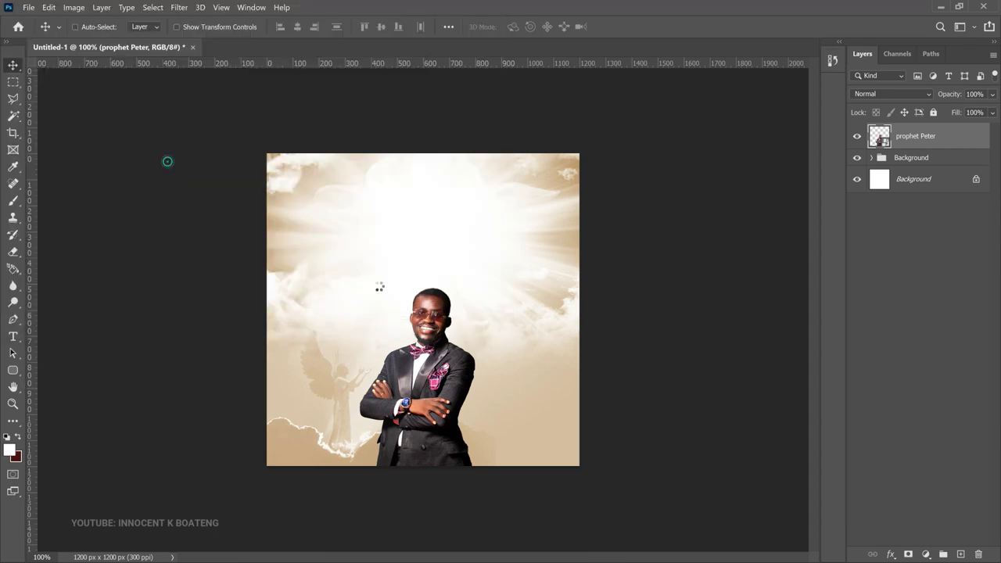
{"action": "left_click_drag", "start_coordinate": [581, 466], "coordinate": [371, 223]}
{"action": "key", "text": "Return"}
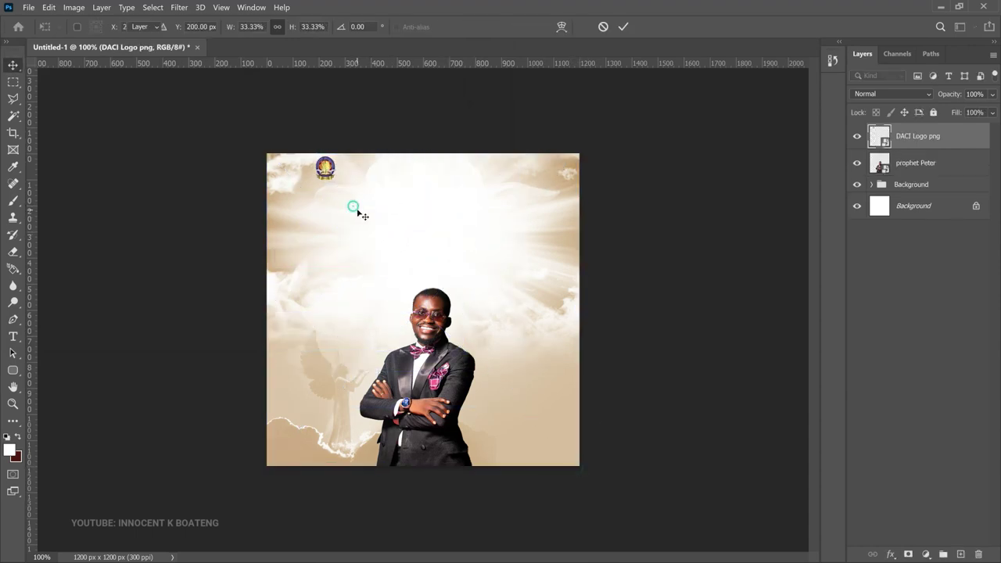
Centre the logo horizontally on the canvas and move it slightly down from the top.
{"action": "key", "text": "ctrl+a"}
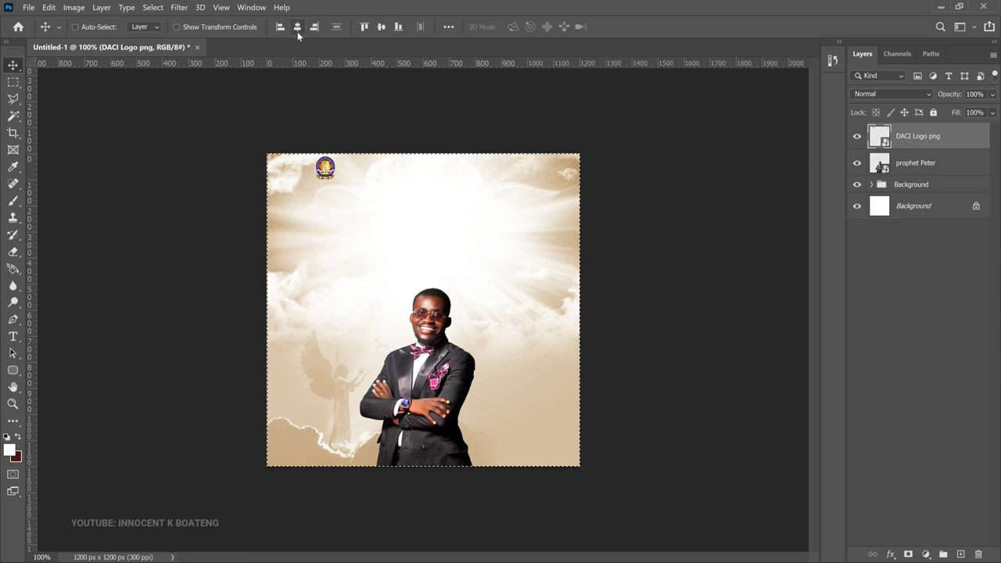
{"action": "left_click", "coordinate": [297, 27]}
{"action": "key", "text": "ctrl+d"}
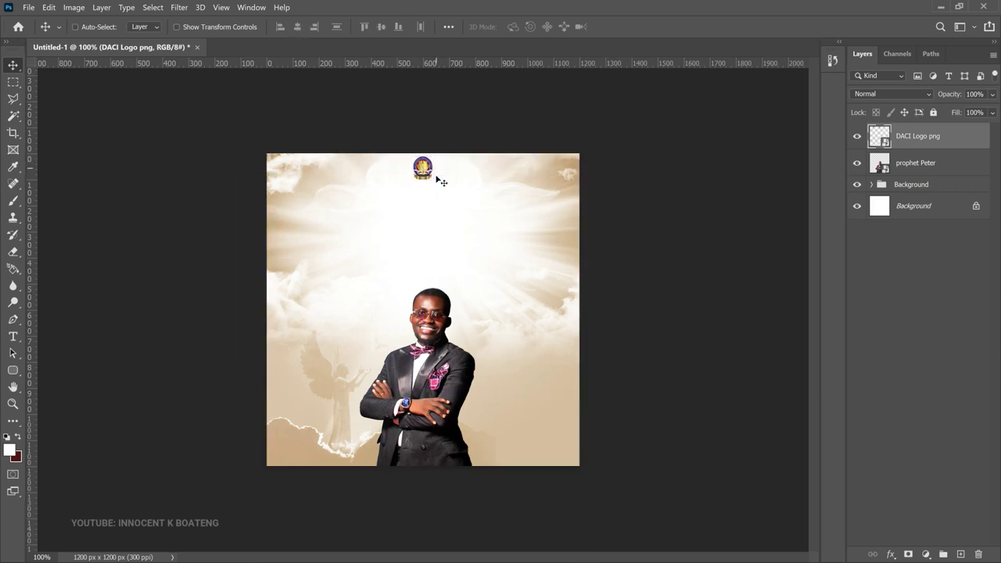
{"action": "left_click_drag", "start_coordinate": [438, 178], "coordinate": [438, 188]}
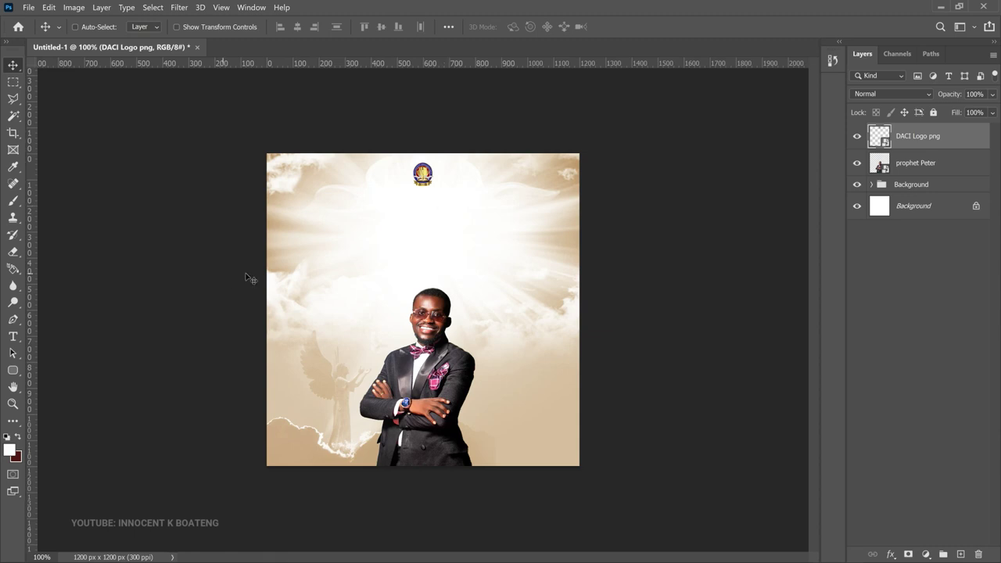
Start a Poppins SemiBold text box below the logo for the church name.
{"action": "key", "text": "t"}
{"action": "left_click", "coordinate": [406, 204]}
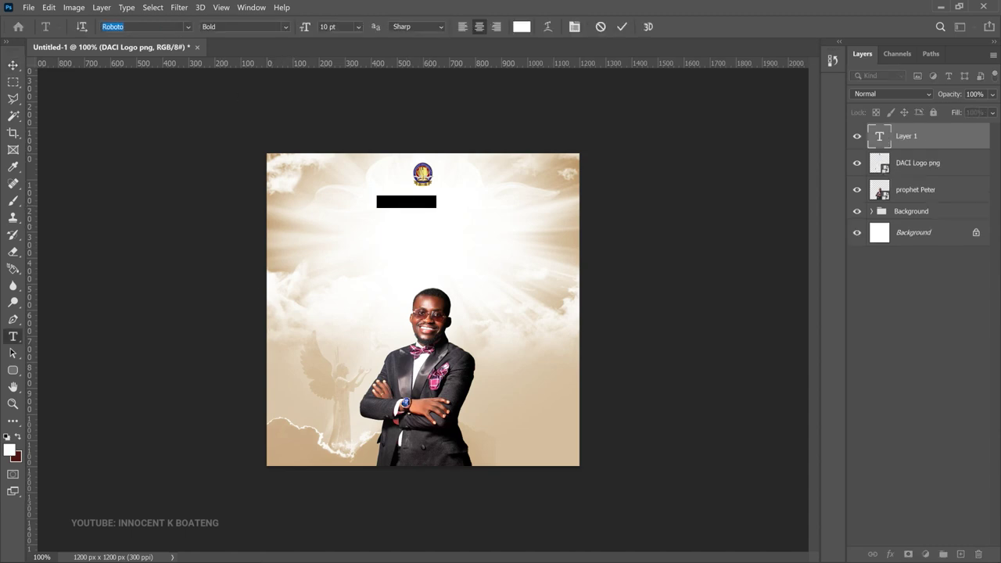
{"action": "type", "text": "pop"}
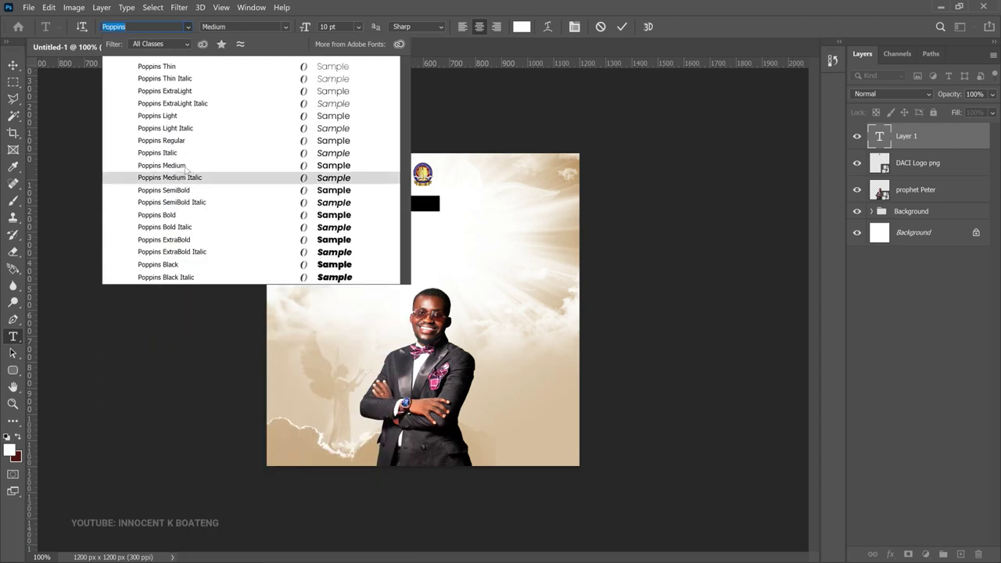
{"action": "left_click", "coordinate": [191, 190]}
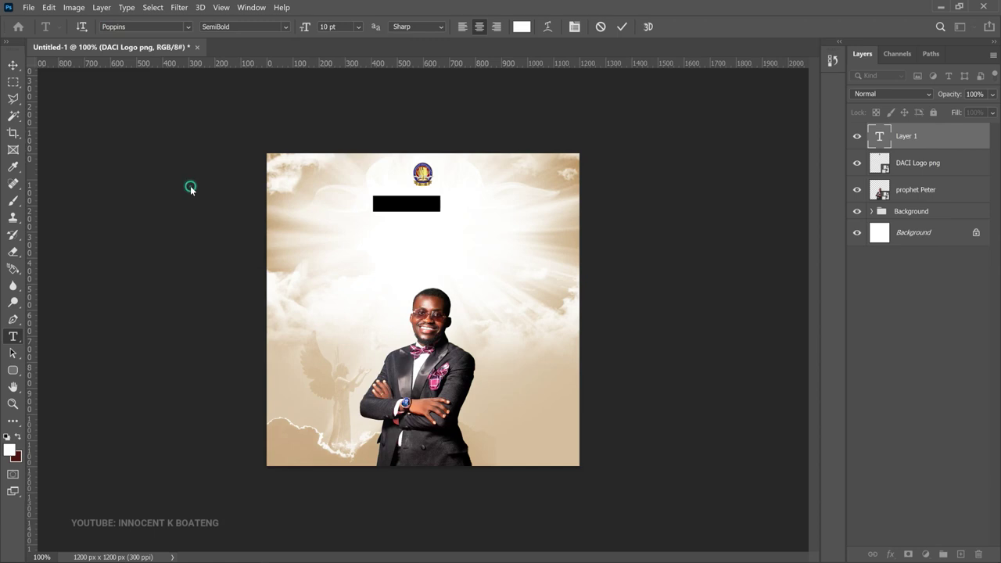
{"action": "key", "text": "BackSpace"}
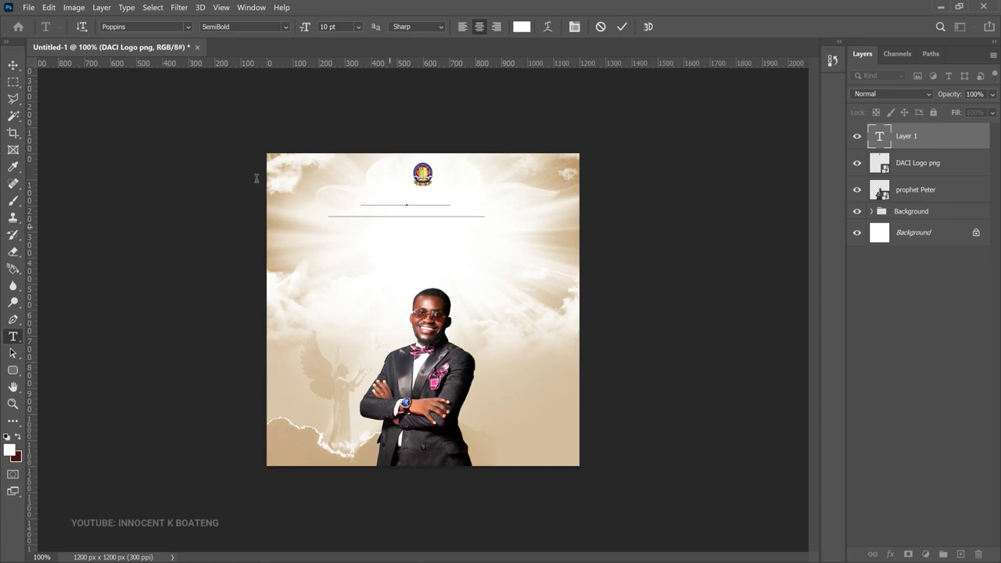
Colour the church-name text black (000000).
{"action": "key", "text": "ctrl+a"}
{"action": "left_click", "coordinate": [521, 27]}
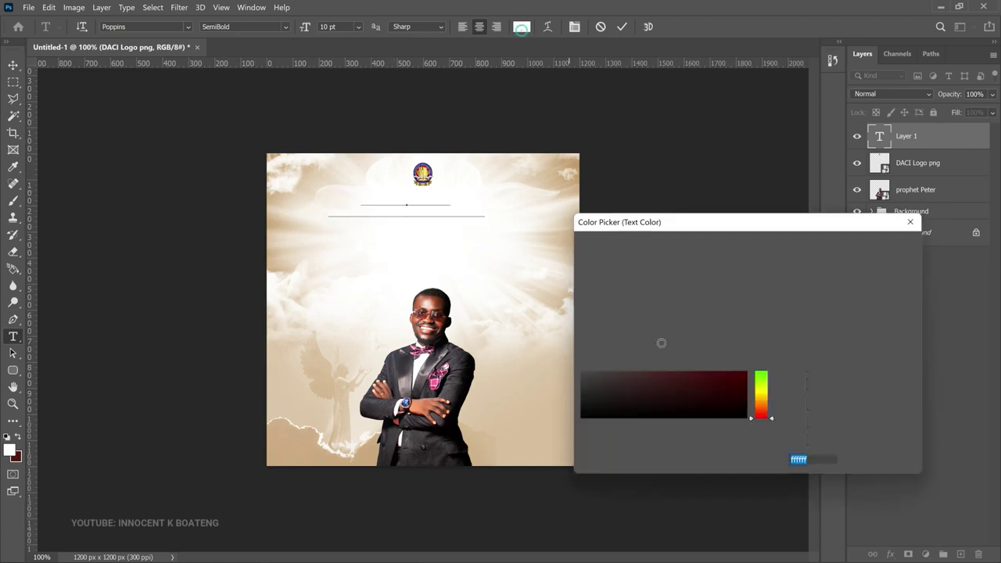
{"action": "type", "text": "000000"}
{"action": "left_click", "coordinate": [857, 248]}
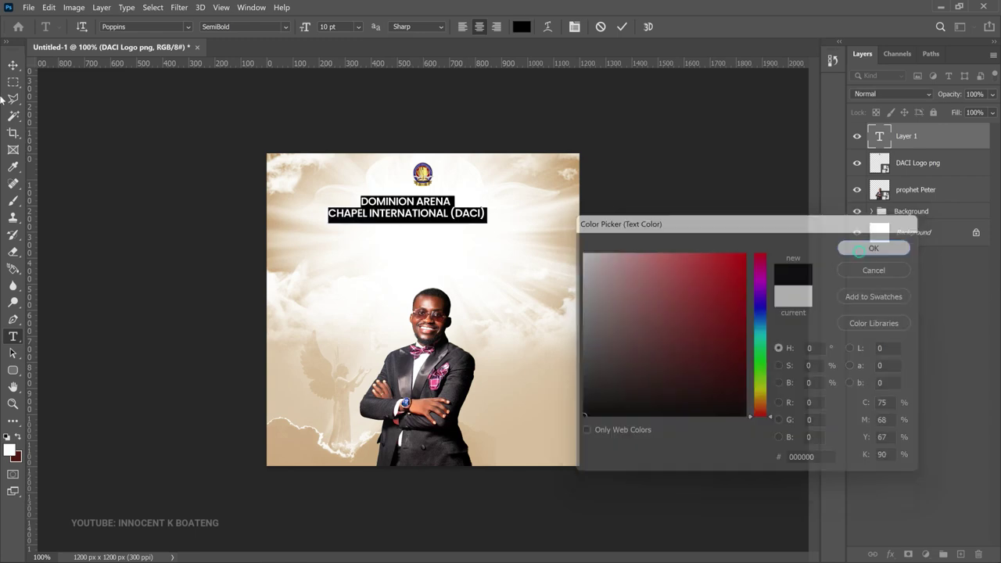
Scale the church-name heading down and select the whole canvas for alignment.
{"action": "left_click", "coordinate": [13, 65]}
{"action": "key", "text": "ctrl+t"}
{"action": "left_click_drag", "start_coordinate": [485, 234], "coordinate": [438, 217]}
{"action": "key", "text": "Return"}
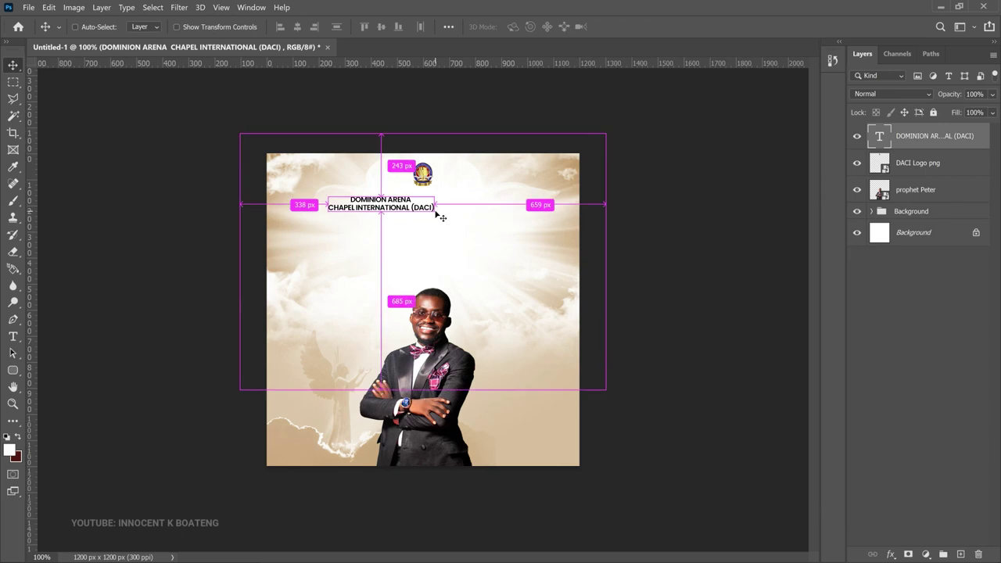
{"action": "key", "text": "ctrl+a"}
Centre the church-name heading horizontally and add a Gradient Overlay style to it.
{"action": "left_click", "coordinate": [297, 27]}
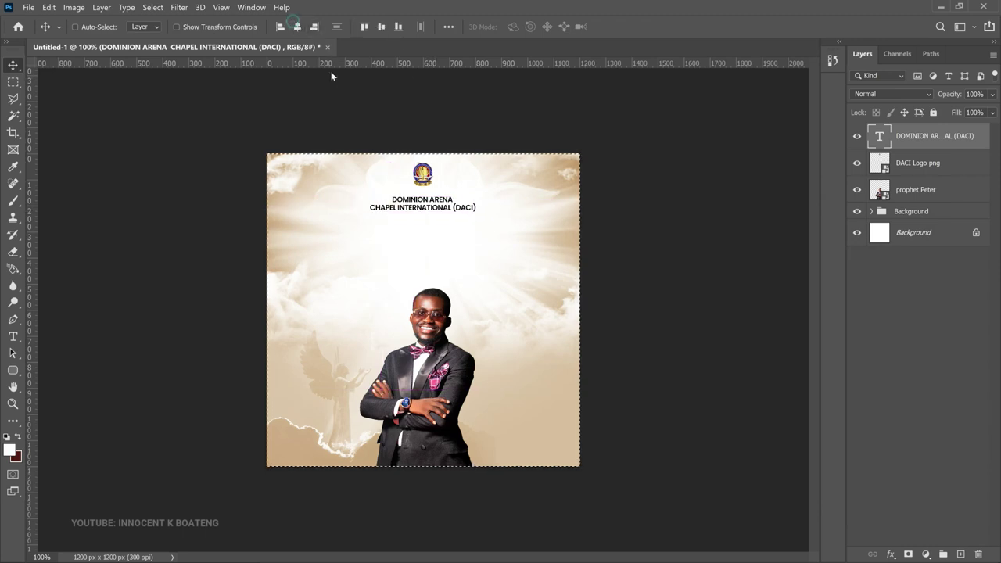
{"action": "key", "text": "ctrl+d"}
{"action": "right_click", "coordinate": [941, 141]}
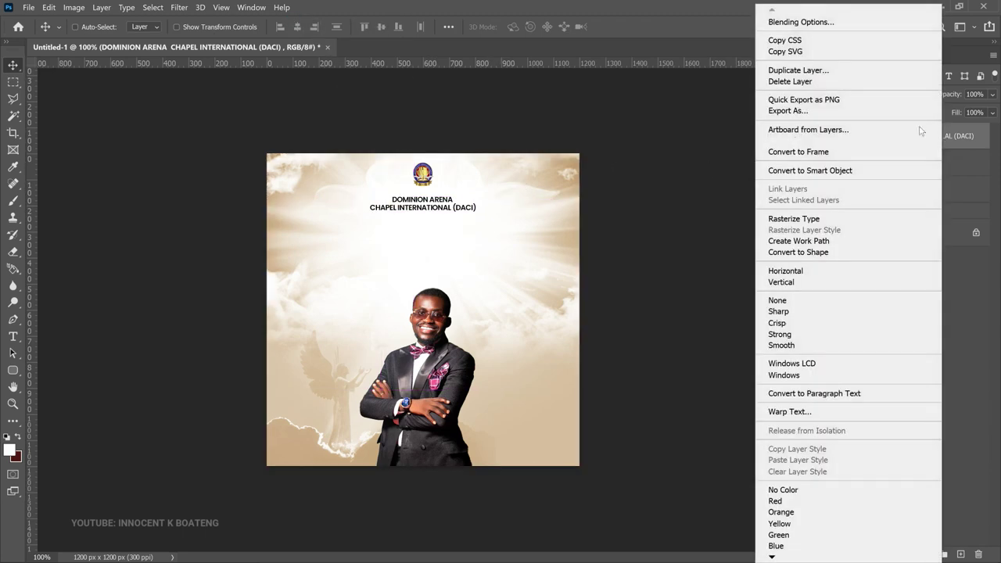
{"action": "left_click", "coordinate": [818, 24]}
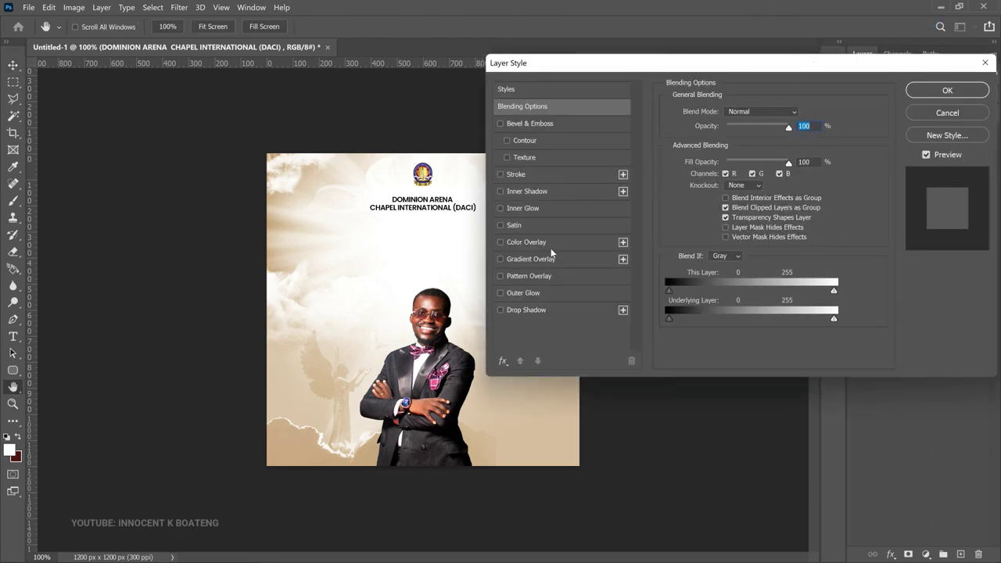
{"action": "left_click", "coordinate": [545, 259]}
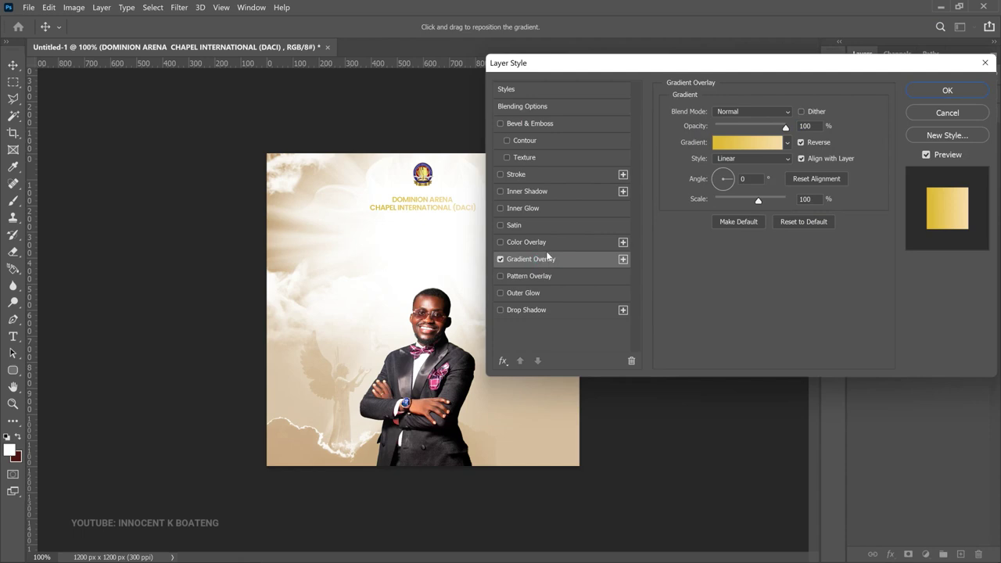
Set the overlay gradient's dark stop to very dark brown #250000.
{"action": "left_click", "coordinate": [770, 143]}
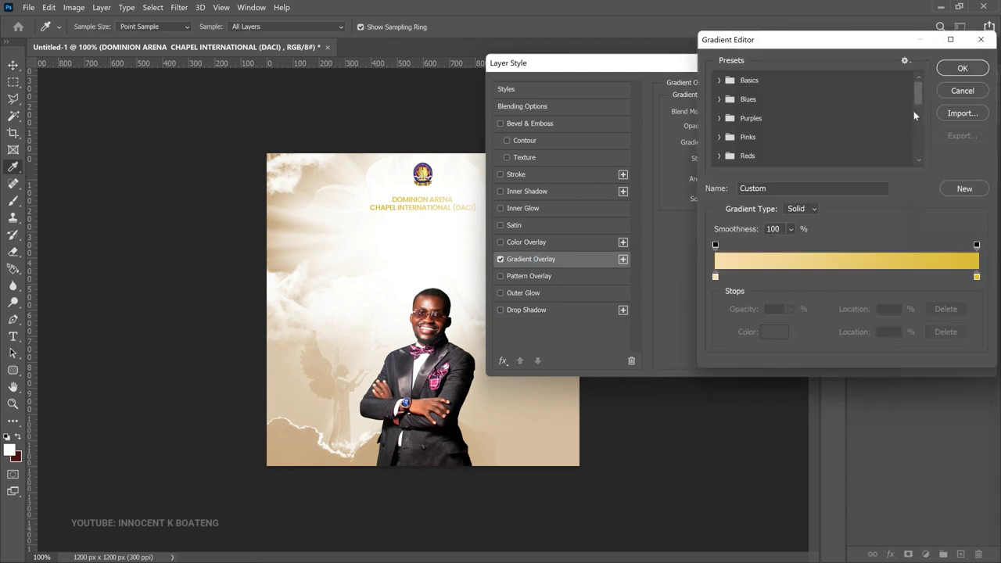
{"action": "left_click_drag", "start_coordinate": [916, 86], "coordinate": [891, 165]}
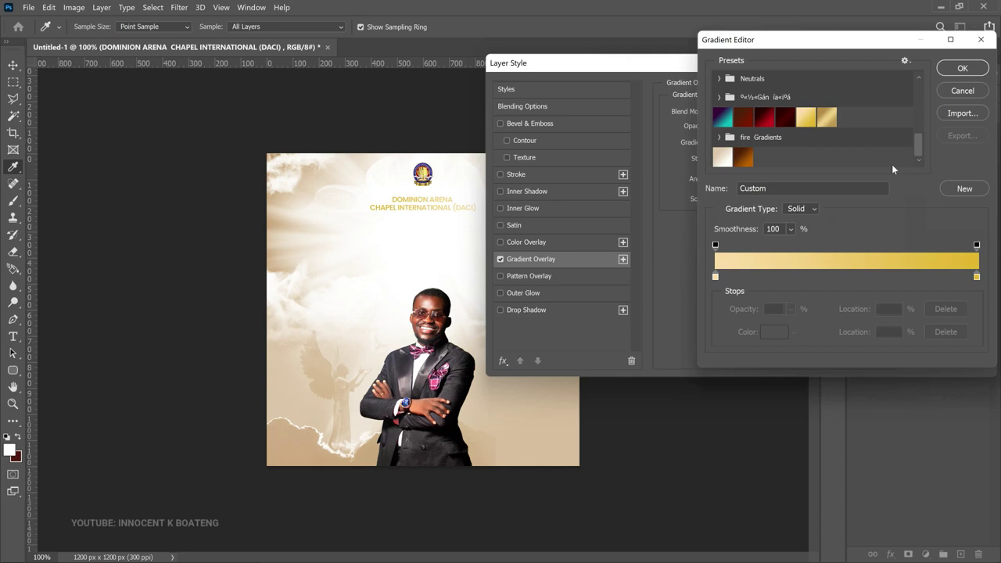
{"action": "left_click", "coordinate": [763, 116]}
{"action": "left_click", "coordinate": [717, 276]}
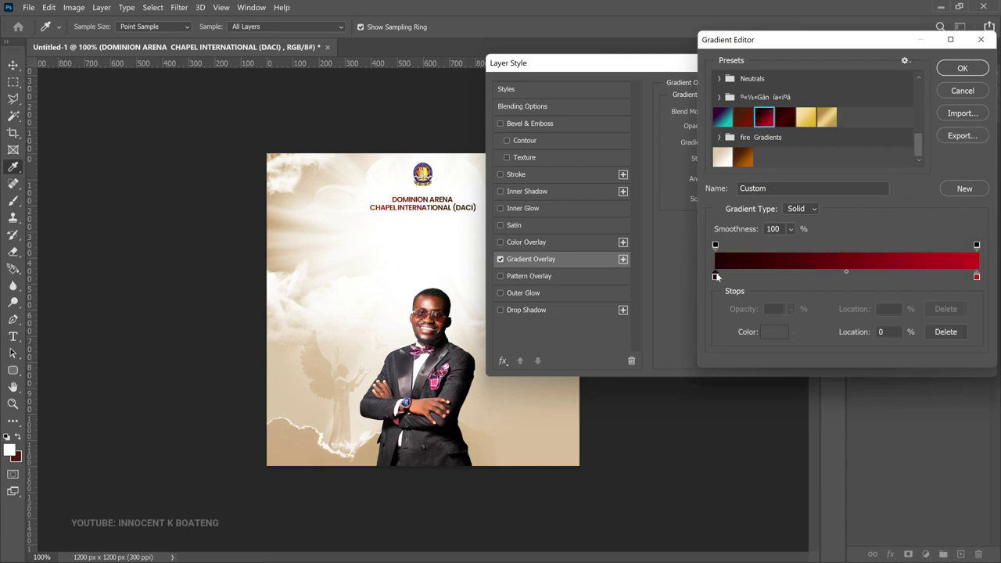
{"action": "left_click", "coordinate": [774, 332]}
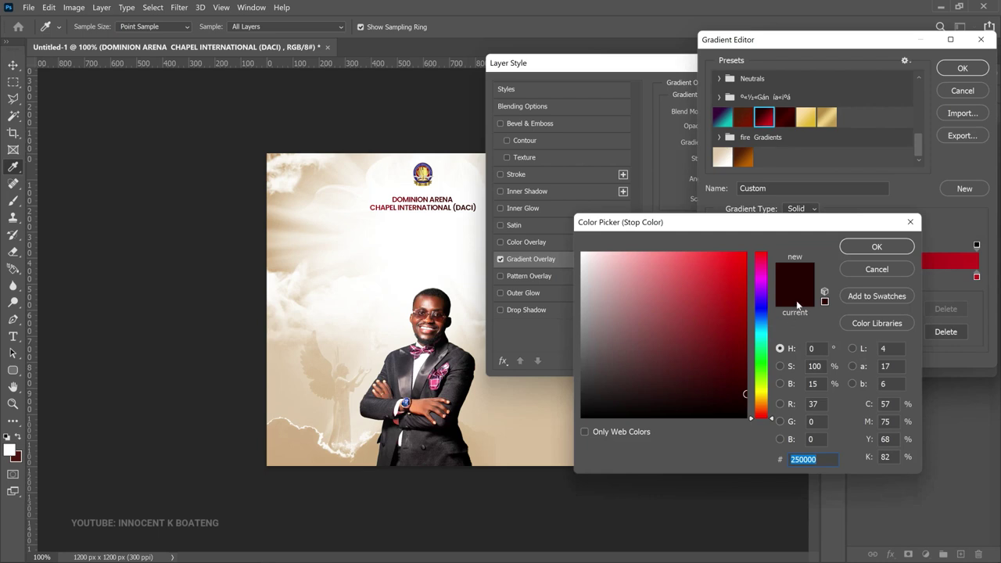
{"action": "left_click", "coordinate": [870, 250]}
{"action": "left_click", "coordinate": [961, 69]}
Keep the gradient unreversed and apply the Gradient Overlay to the heading.
{"action": "left_click", "coordinate": [799, 143]}
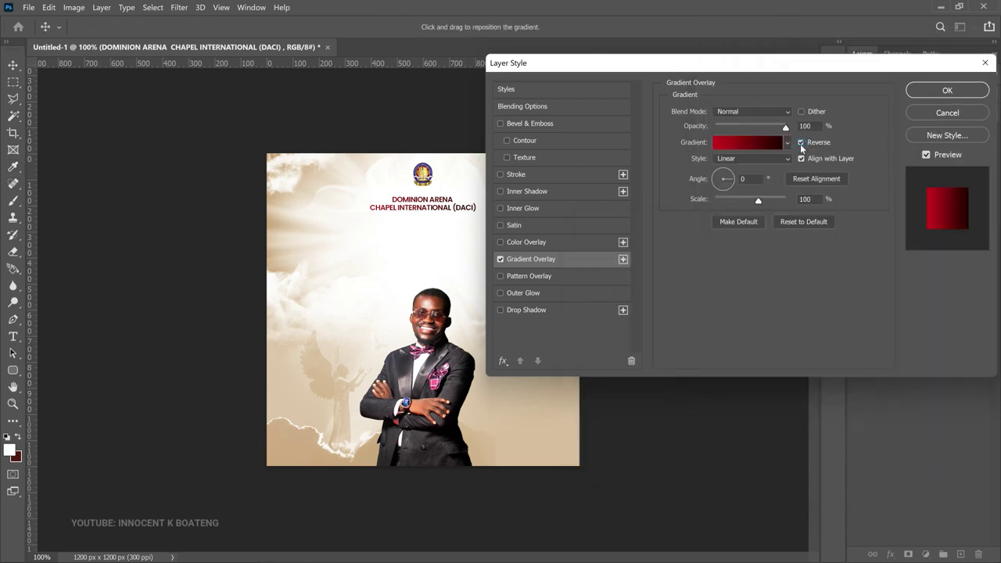
{"action": "left_click", "coordinate": [800, 143]}
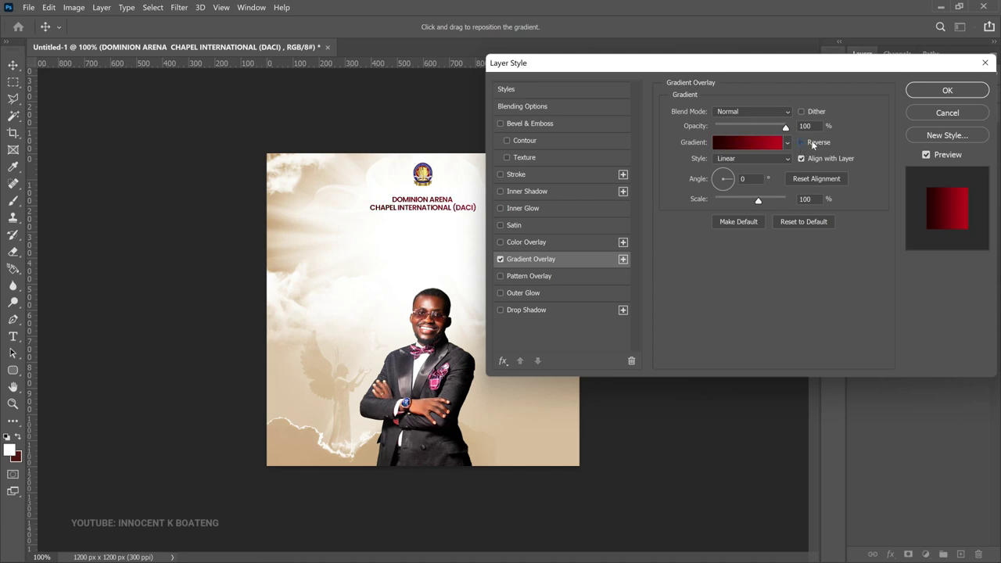
{"action": "left_click", "coordinate": [947, 90]}
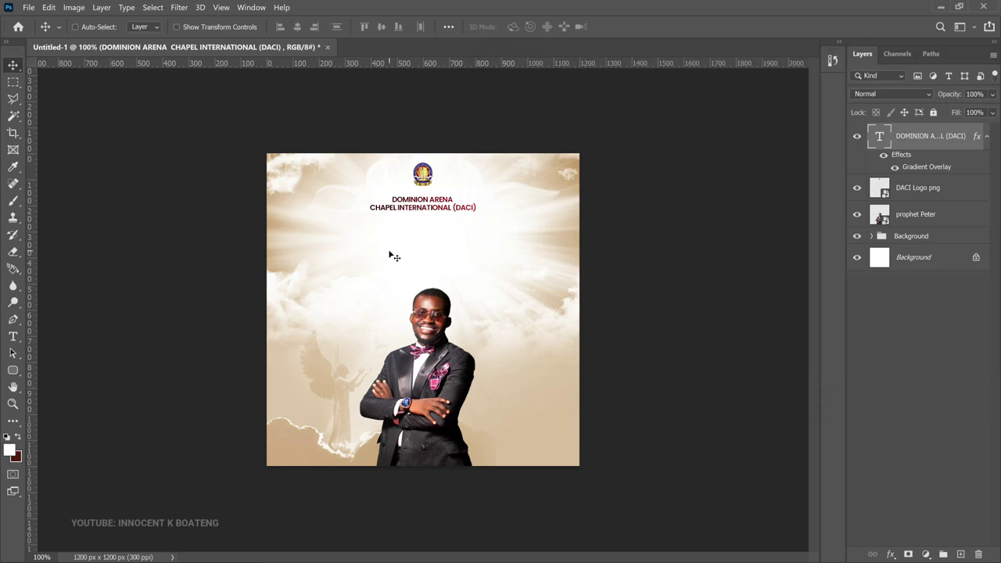
Duplicate the church-name heading, move the copy below it, and retype it as 'MARCH, THE MONTH OF'.
{"action": "left_click", "coordinate": [986, 138]}
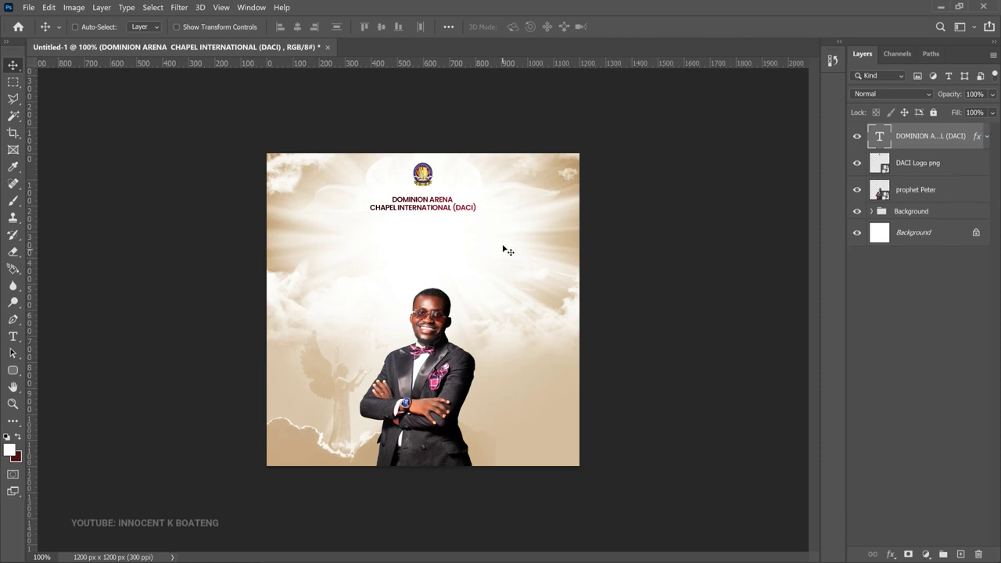
{"action": "key", "text": "ctrl+j"}
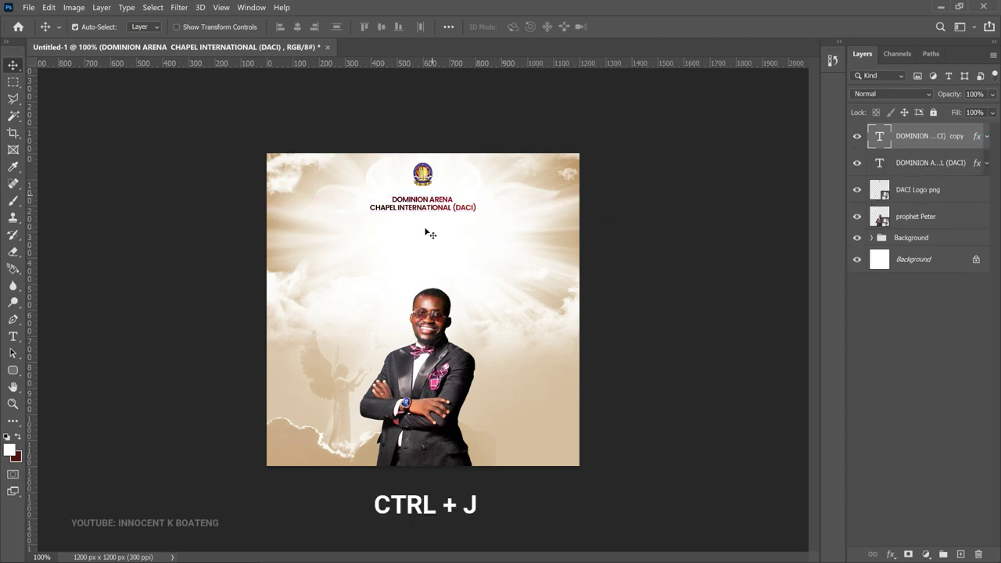
{"action": "mouse_move", "coordinate": [426, 215]}
{"action": "left_mouse_down"}
{"action": "mouse_move", "coordinate": [429, 250]}
{"action": "mouse_move", "coordinate": [425, 233]}
{"action": "left_mouse_up"}
{"action": "key", "text": "t"}
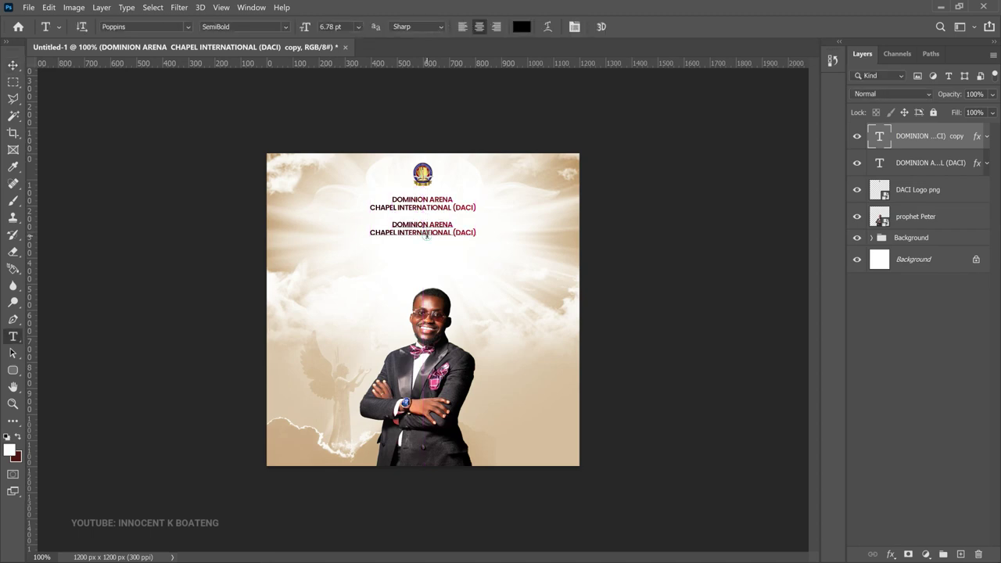
{"action": "left_click", "coordinate": [427, 238]}
{"action": "key", "text": "ctrl+a"}
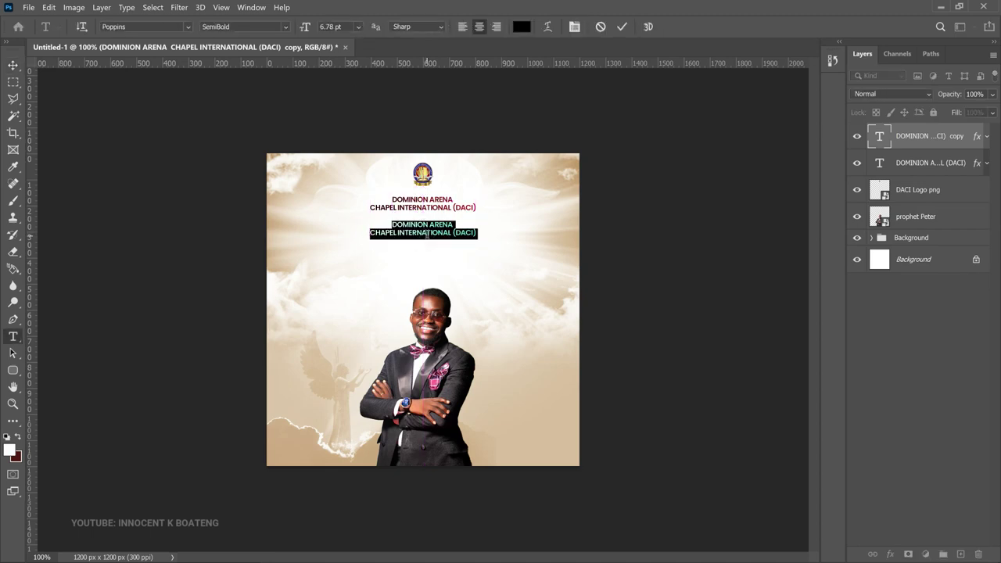
{"action": "type", "text": "A"}
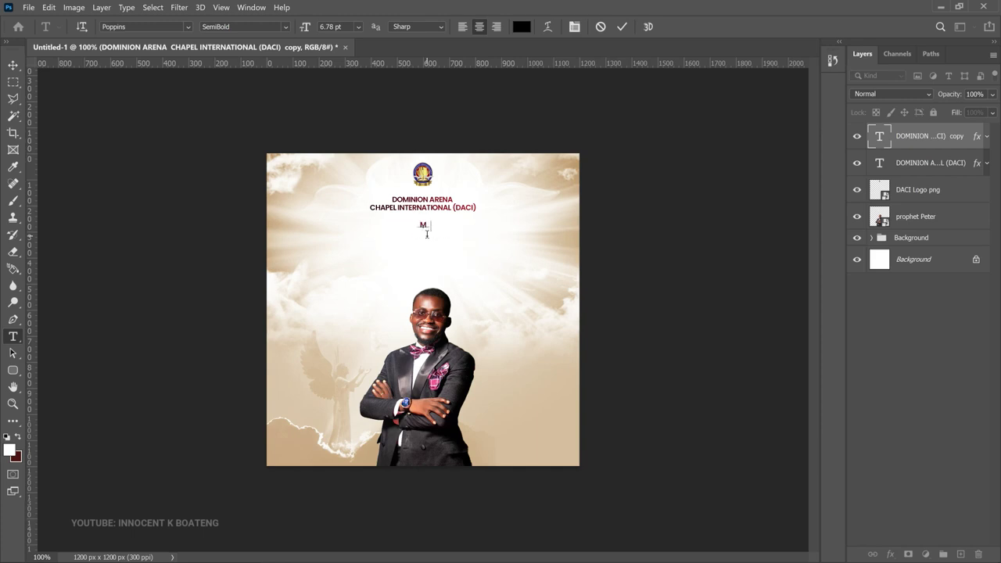
{"action": "type", "text": "ARCH, THE MONTH OF"}
{"action": "left_click", "coordinate": [12, 65]}
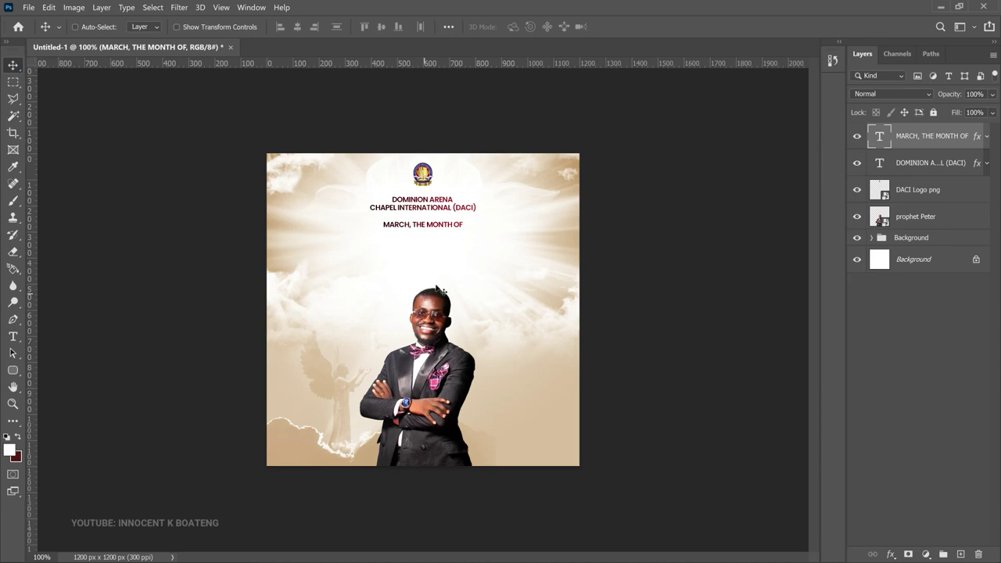
Set the MARCH line's letter tracking to 440 in the Character panel.
{"action": "double_click", "coordinate": [453, 225]}
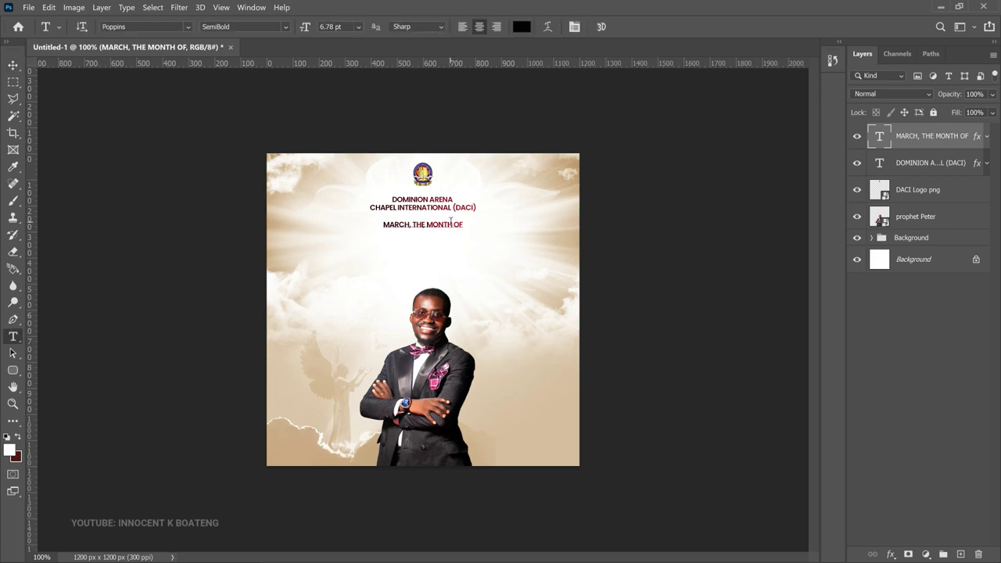
{"action": "left_click", "coordinate": [574, 30]}
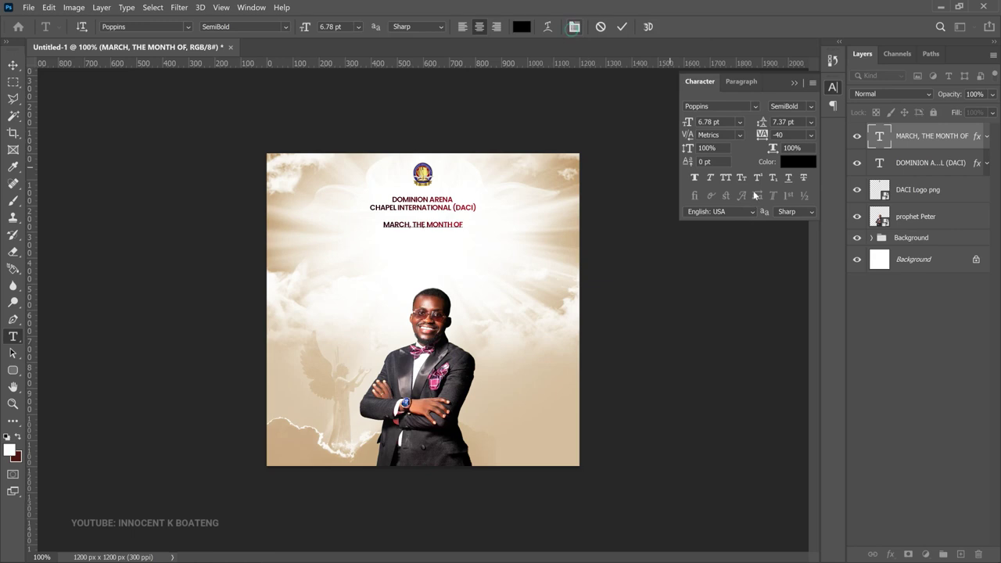
{"action": "left_click_drag", "start_coordinate": [762, 135], "coordinate": [770, 138]}
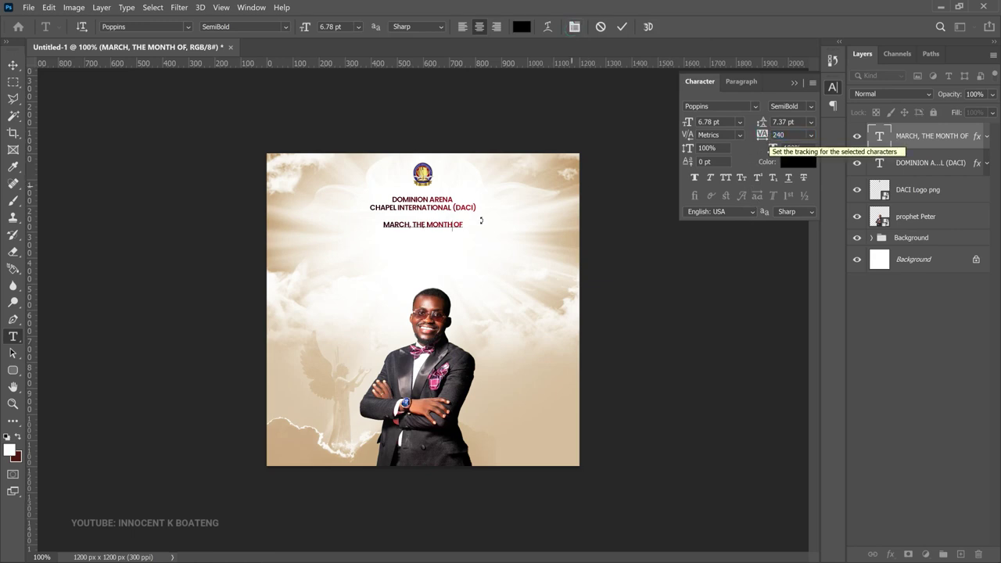
{"action": "key", "text": "ctrl+a"}
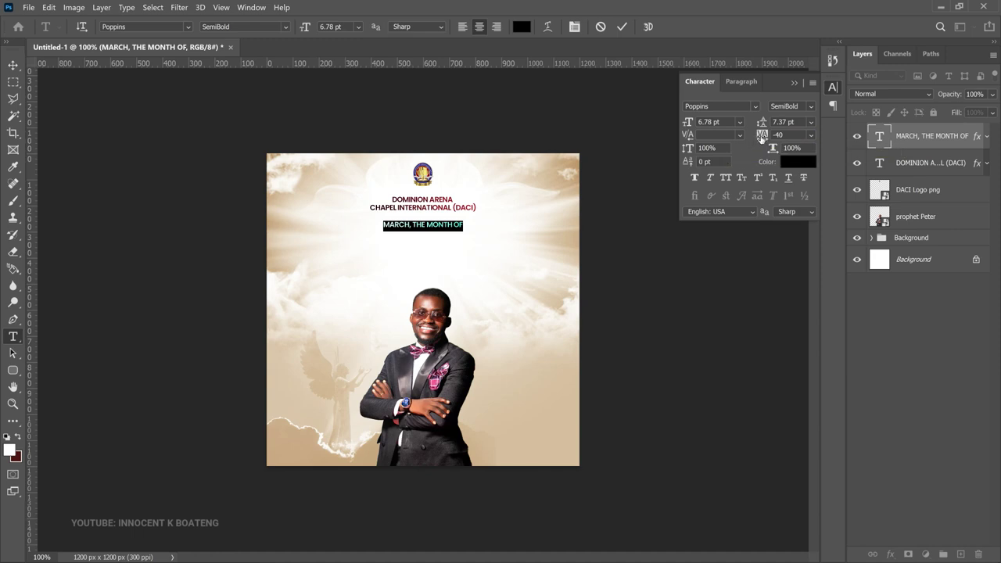
{"action": "left_click_drag", "start_coordinate": [762, 138], "coordinate": [772, 139]}
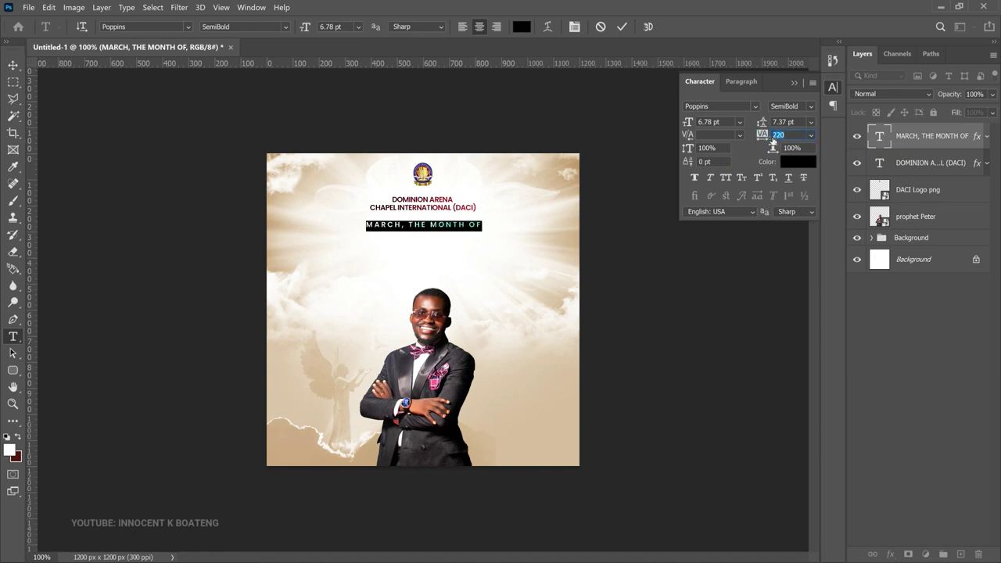
{"action": "left_click_drag", "start_coordinate": [773, 139], "coordinate": [785, 139]}
{"action": "left_click", "coordinate": [12, 65]}
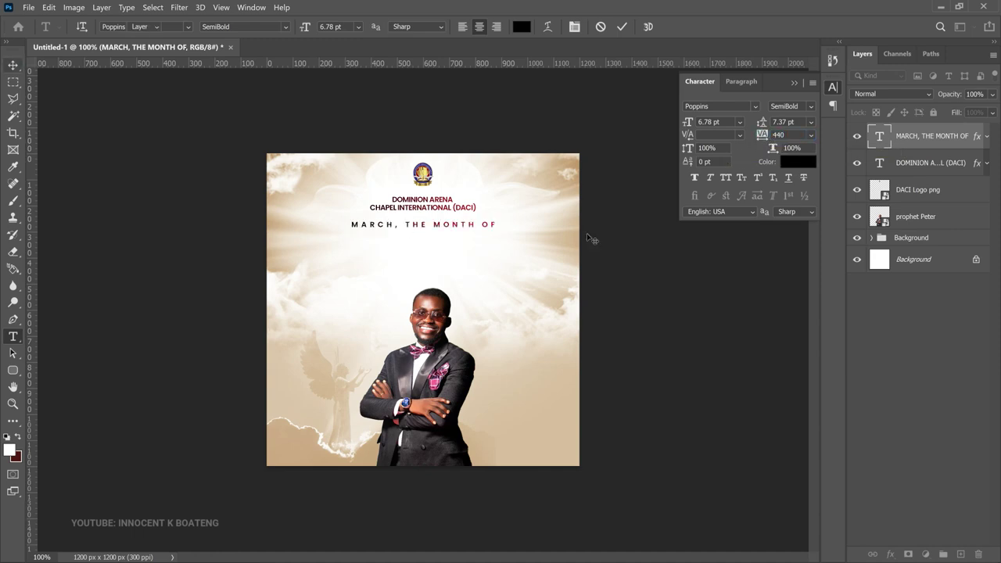
Clear the MARCH line's layer style so it is plain black, and nudge it down.
{"action": "right_click", "coordinate": [884, 324]}
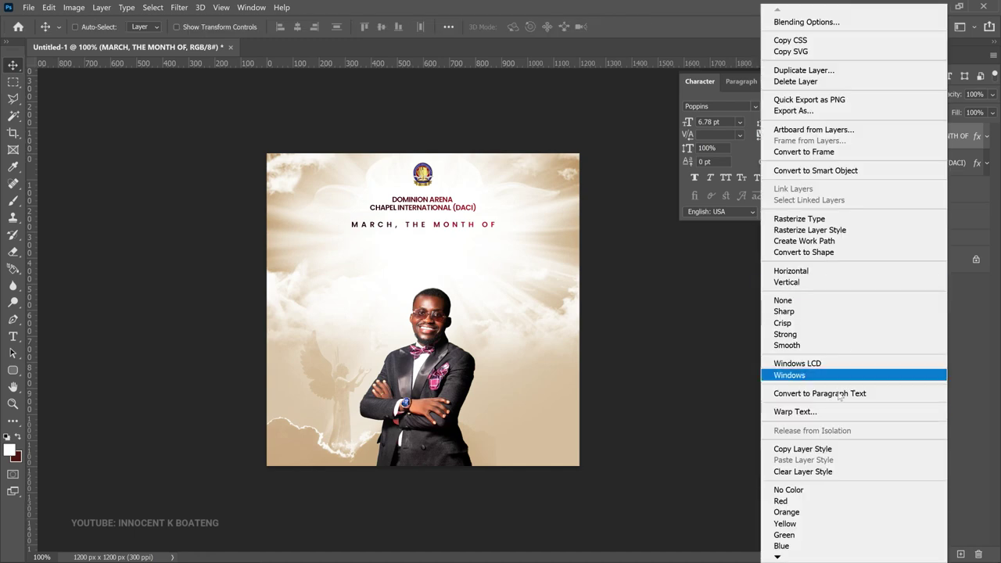
{"action": "left_click", "coordinate": [827, 471]}
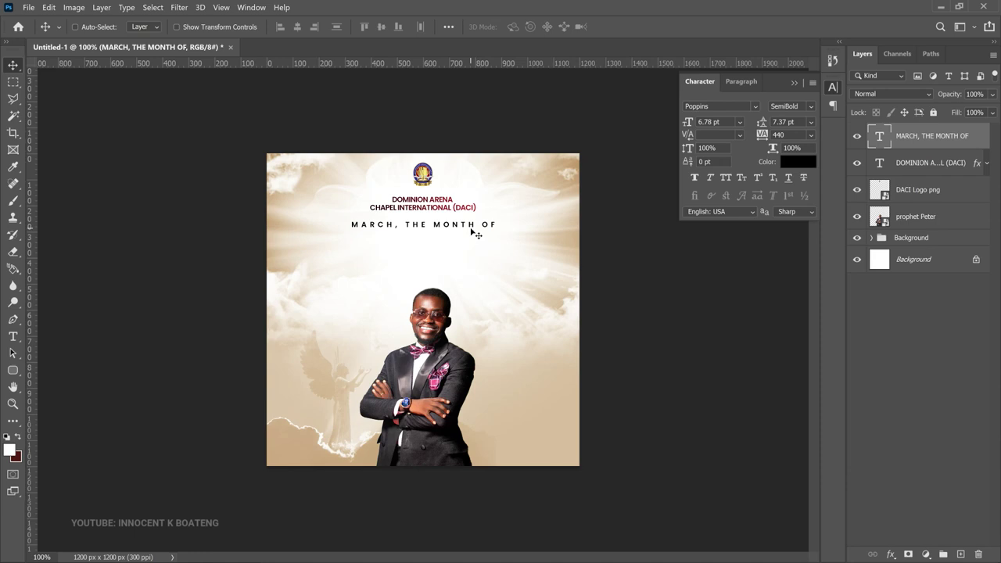
{"action": "key", "text": "Down"}
{"action": "key", "text": "Down"}
{"action": "key", "text": "Down"}
{"action": "key", "text": "Down"}
{"action": "key", "text": "Down"}
{"action": "key", "text": "Down"}
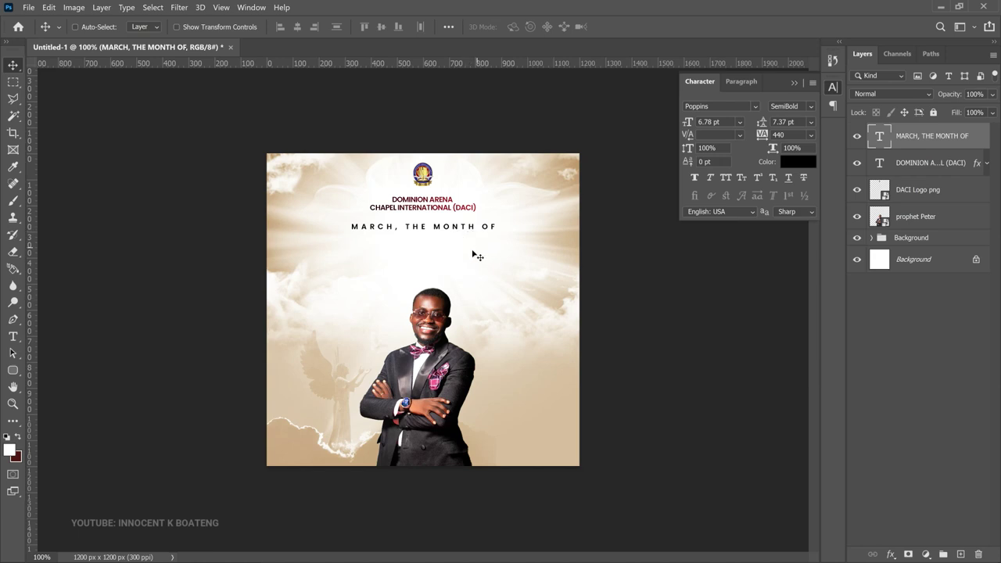
{"action": "left_click", "coordinate": [432, 208], "text": "ctrl+alt"}
Copy the heading below the MARCH line, paste 'Undeniable manifestations', and set it in Bebas Neue Bold.
{"action": "left_click_drag", "start_coordinate": [432, 209], "coordinate": [424, 255]}
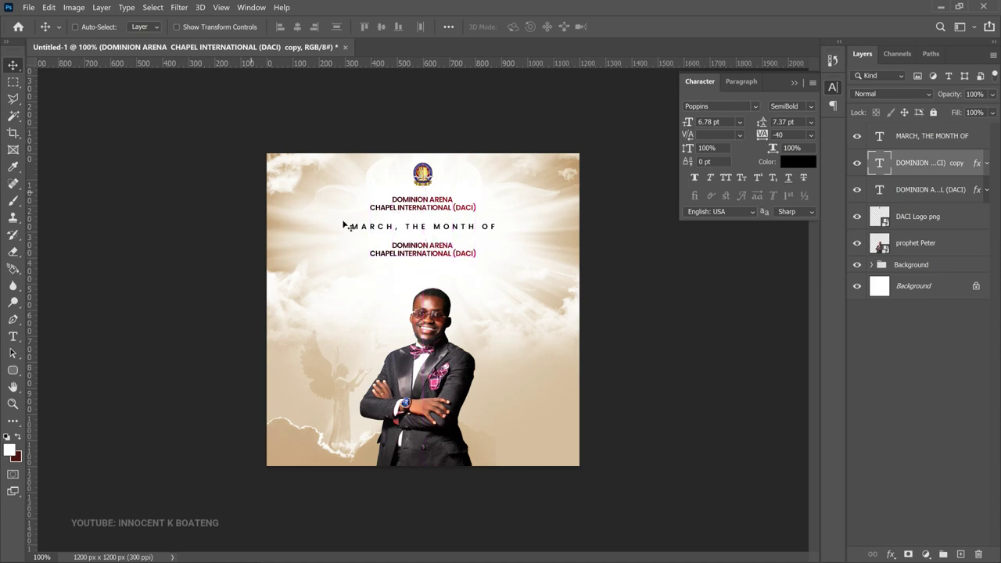
{"action": "double_click", "coordinate": [432, 245]}
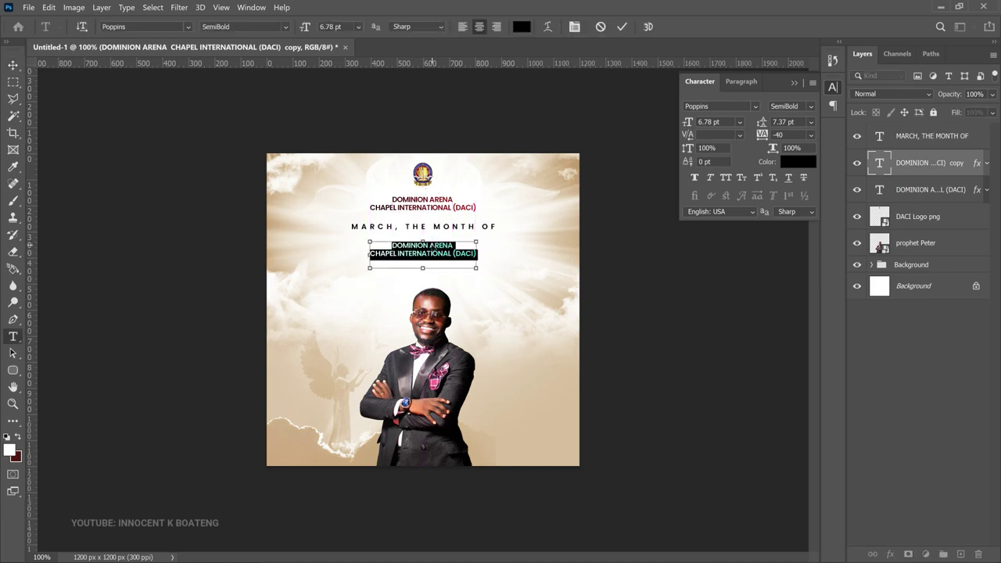
{"action": "key", "text": "ctrl+v"}
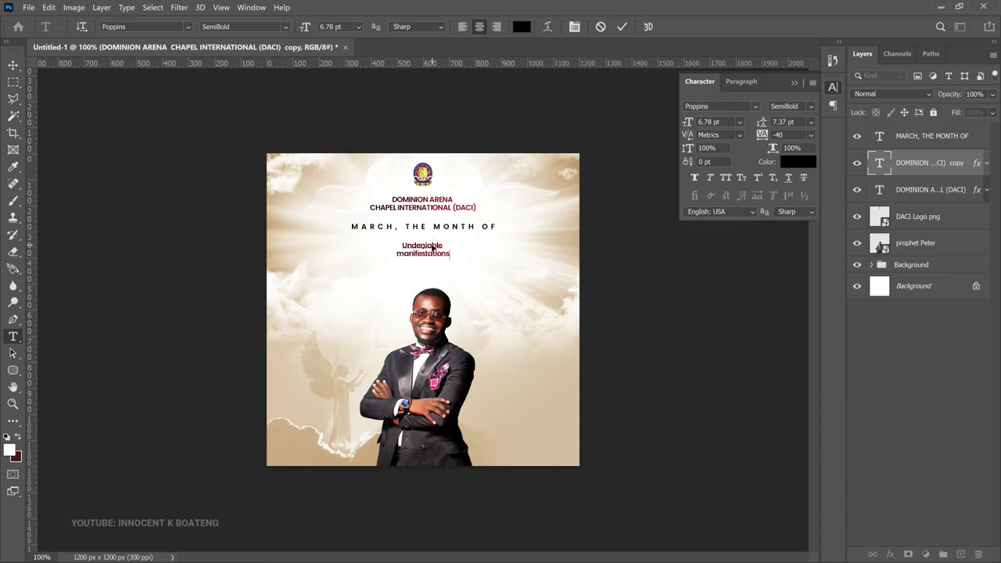
{"action": "key", "text": "ctrl+a"}
{"action": "left_click", "coordinate": [155, 27]}
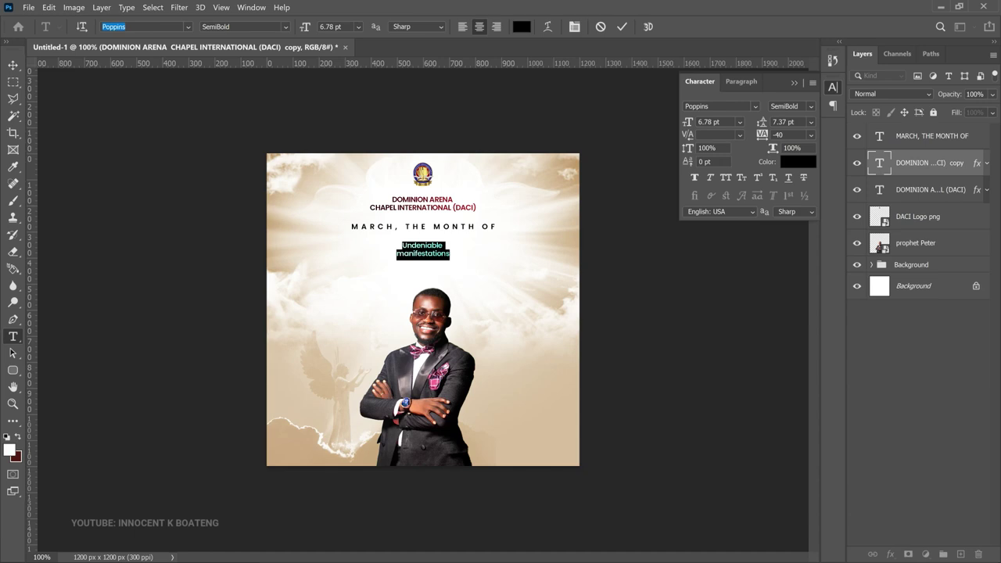
{"action": "type", "text": "beb"}
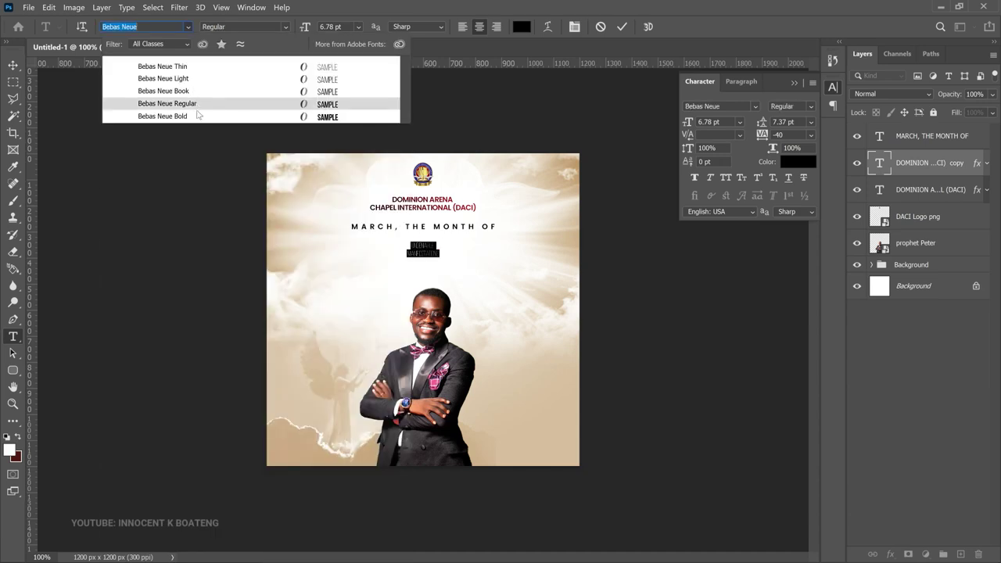
{"action": "left_click", "coordinate": [194, 114]}
{"action": "left_click", "coordinate": [194, 111]}
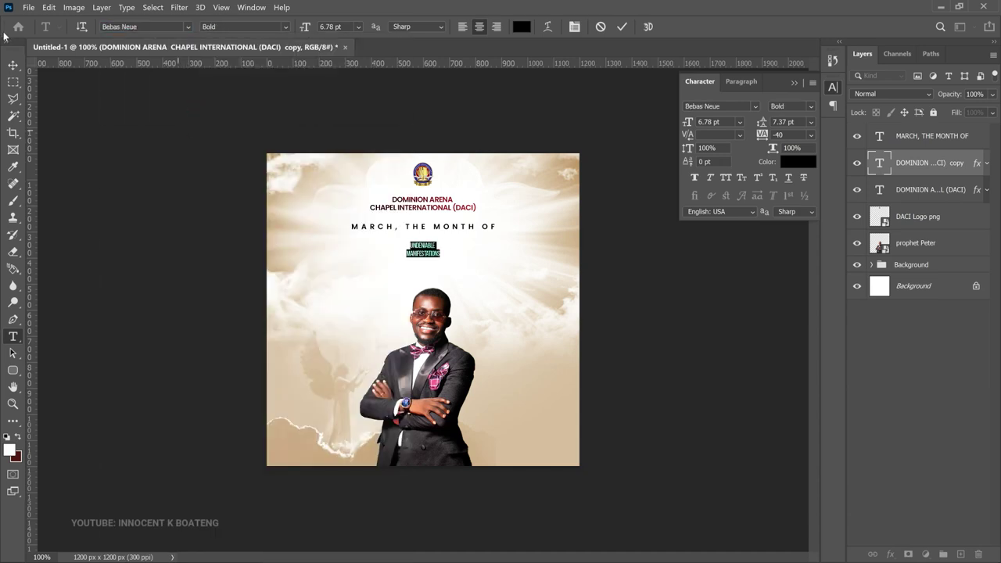
{"action": "left_click", "coordinate": [12, 64]}
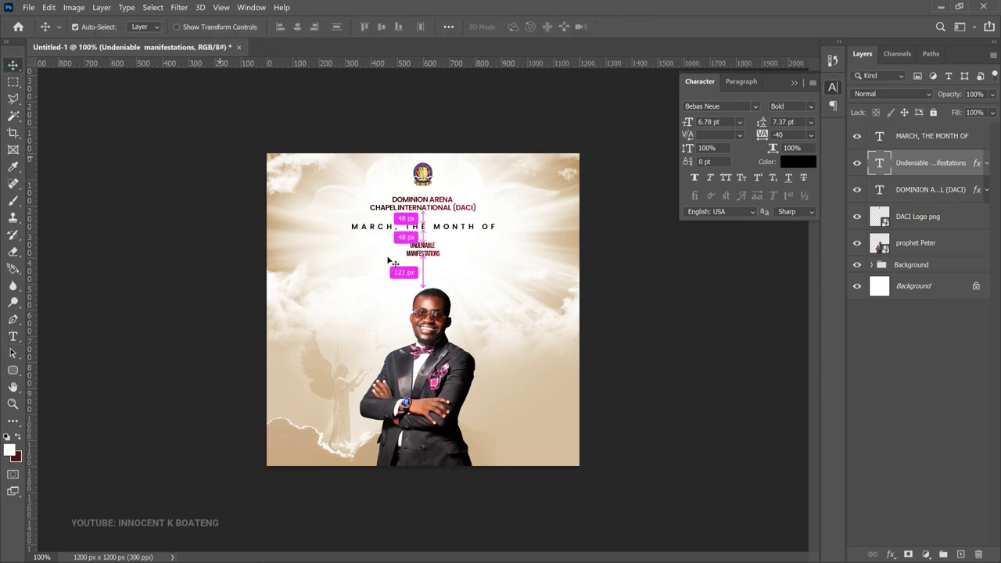
Enlarge the Undeniable manifestations headline and centre it horizontally on the flyer.
{"action": "key", "text": "ctrl+t"}
{"action": "left_click_drag", "start_coordinate": [441, 258], "coordinate": [550, 309]}
{"action": "key", "text": "Return"}
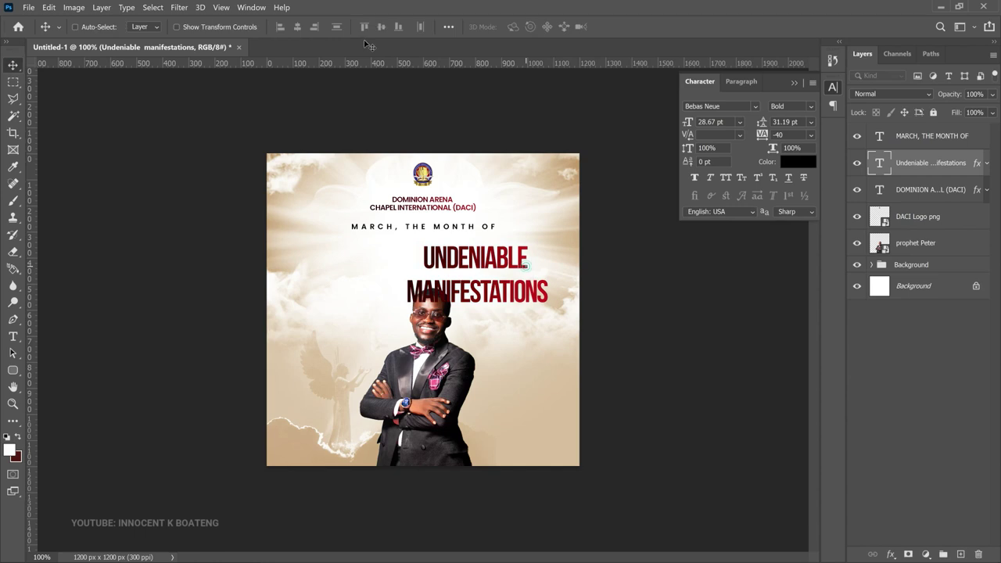
{"action": "left_click", "coordinate": [297, 27]}
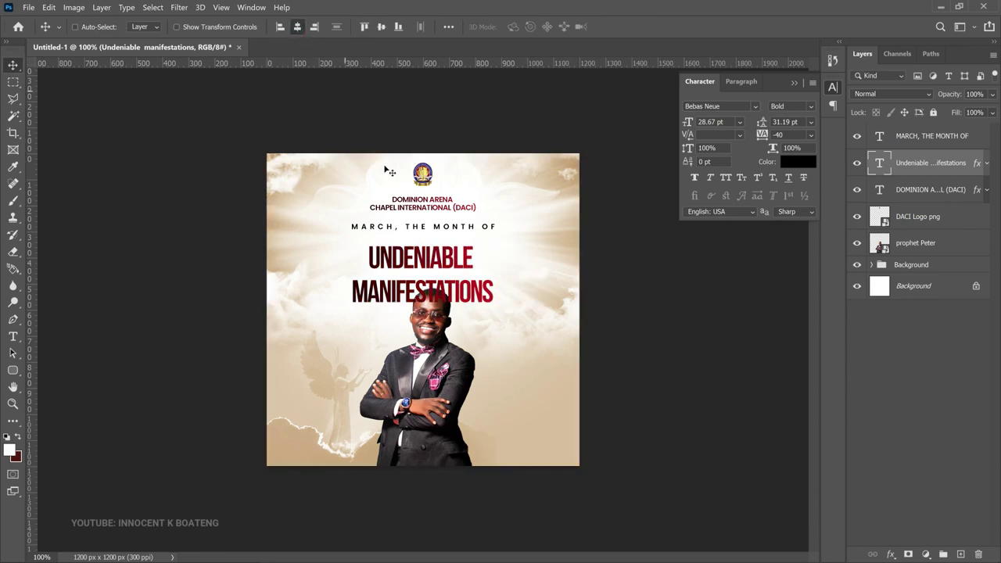
Move the man's photo layer down about 30 px.
{"action": "right_click", "coordinate": [438, 378]}
{"action": "left_click", "coordinate": [469, 385]}
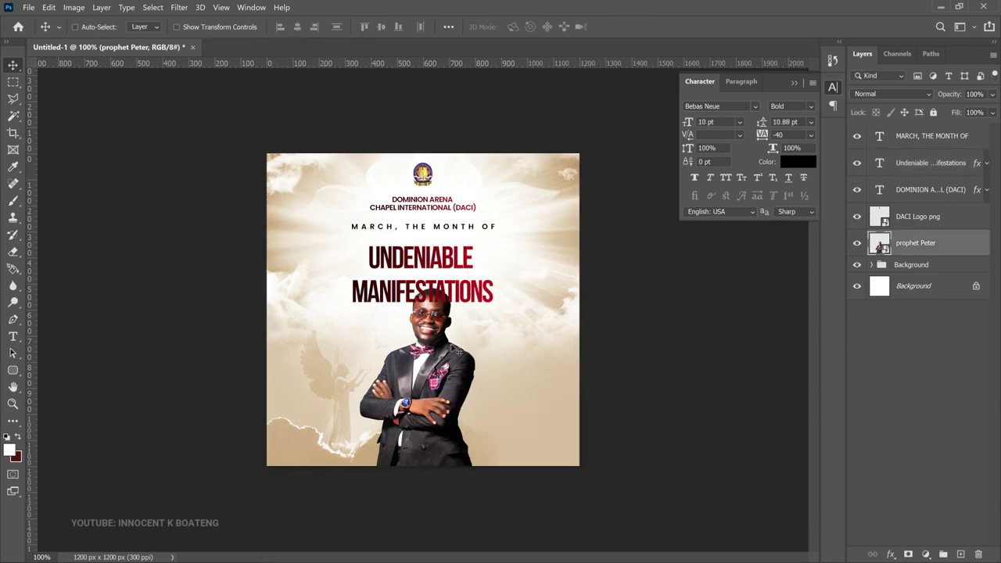
{"action": "left_click_drag", "start_coordinate": [457, 350], "coordinate": [454, 362]}
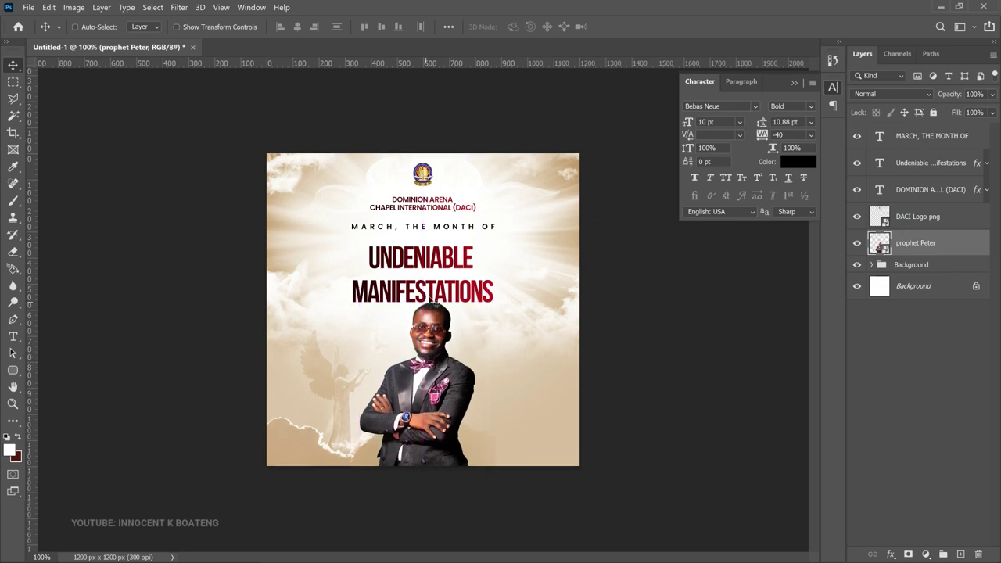
Set the headline leading to 26 pt, scale it to about 110%, recentre it, and nudge it up.
{"action": "right_click", "coordinate": [429, 298]}
{"action": "left_click", "coordinate": [469, 303]}
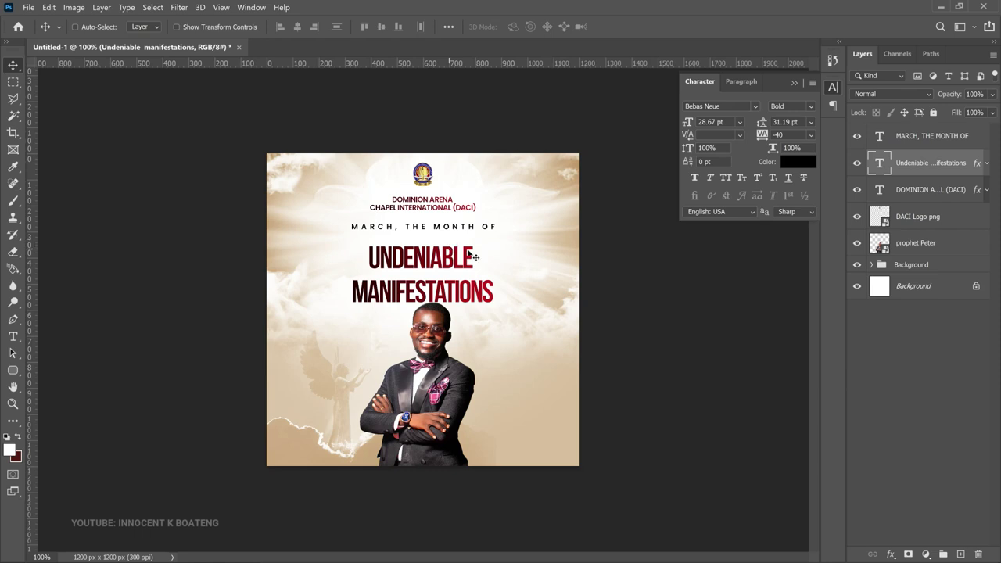
{"action": "left_click_drag", "start_coordinate": [762, 123], "coordinate": [758, 122]}
{"action": "left_click", "coordinate": [760, 123]}
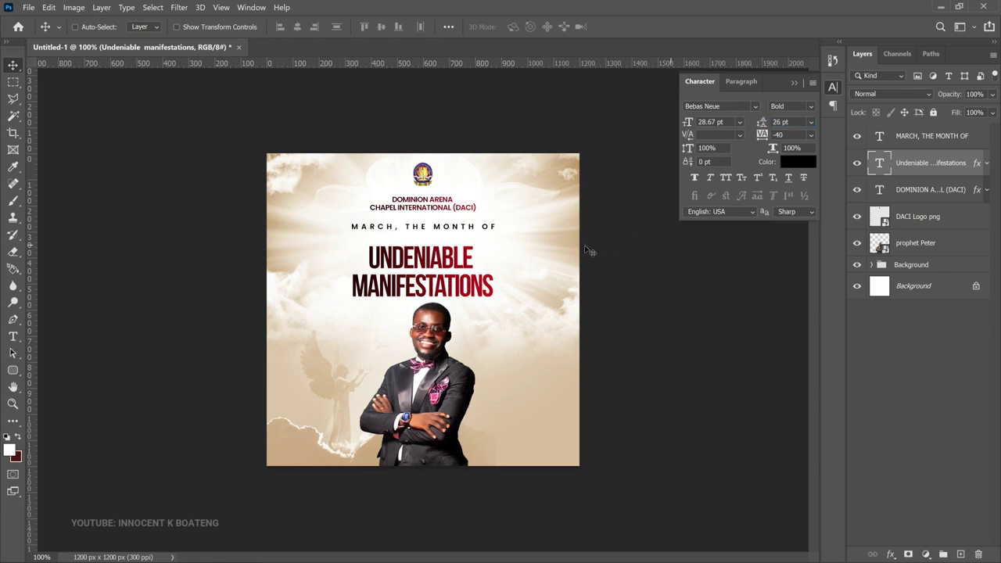
{"action": "key", "text": "ctrl+t"}
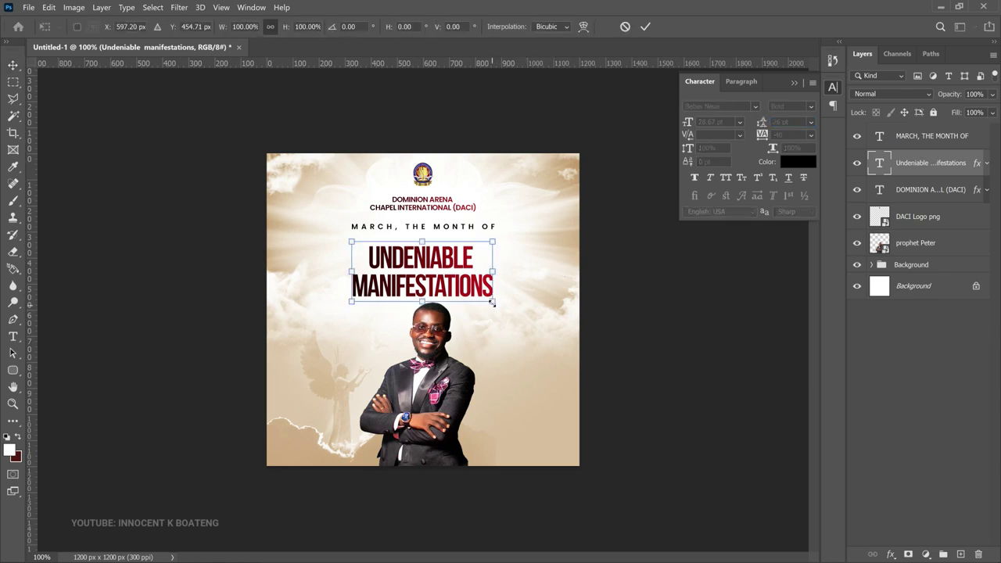
{"action": "left_click_drag", "start_coordinate": [492, 302], "coordinate": [507, 306]}
{"action": "double_click", "coordinate": [485, 266]}
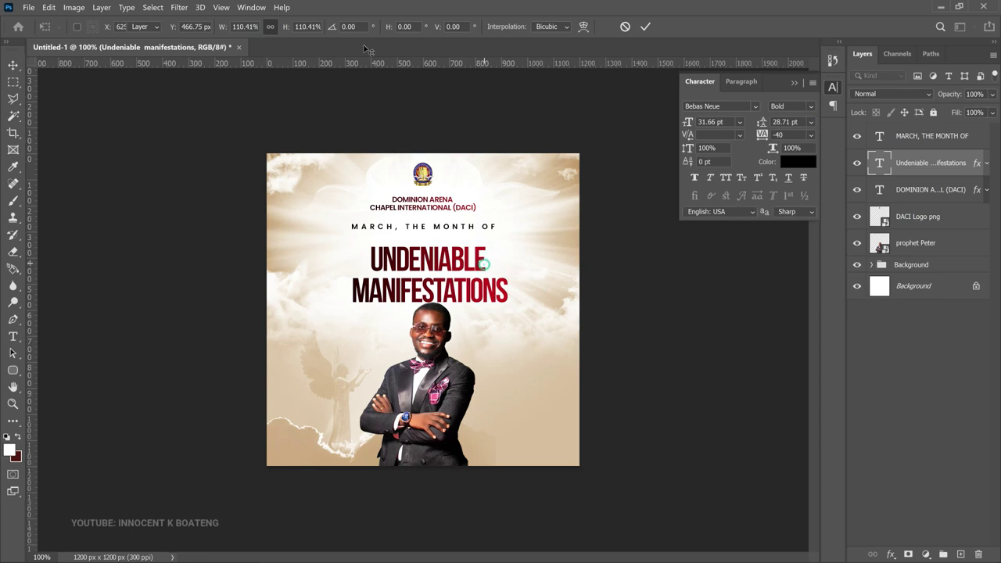
{"action": "left_click", "coordinate": [297, 26]}
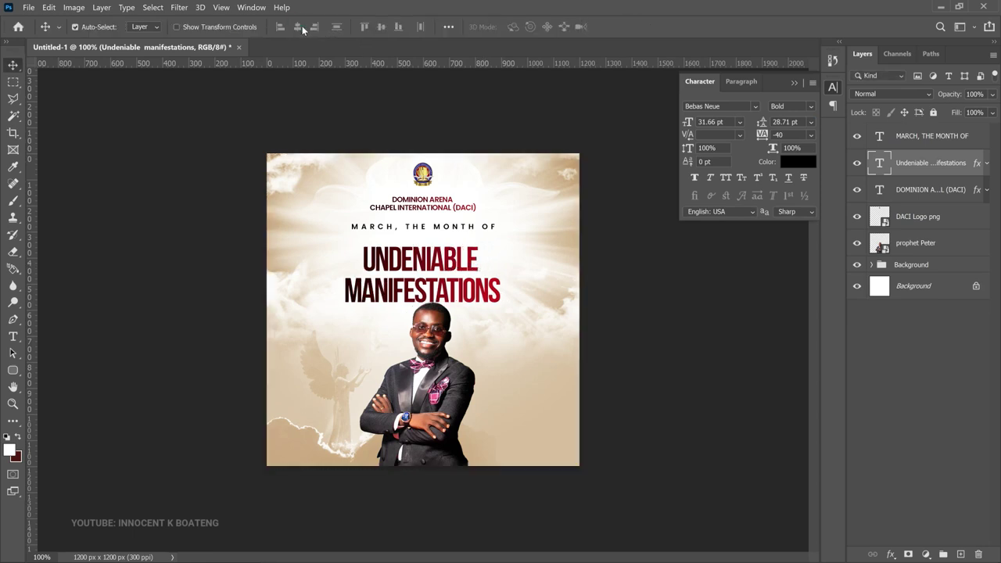
{"action": "key", "text": "Up"}
{"action": "key", "text": "Up"}
{"action": "key", "text": "Up"}
{"action": "key", "text": "Up"}
{"action": "key", "text": "Up"}
{"action": "key", "text": "Up"}
{"action": "key", "text": "Up"}
{"action": "key", "text": "Up"}
{"action": "key", "text": "Up"}
{"action": "key", "text": "Up"}
{"action": "key", "text": "Up"}
{"action": "key", "text": "Up"}
{"action": "key", "text": "Up"}
{"action": "key", "text": "Up"}
{"action": "key", "text": "Up"}
{"action": "key", "text": "Up"}
{"action": "key", "text": "Up"}
{"action": "key", "text": "Up"}
{"action": "key", "text": "Up"}
{"action": "key", "text": "Up"}
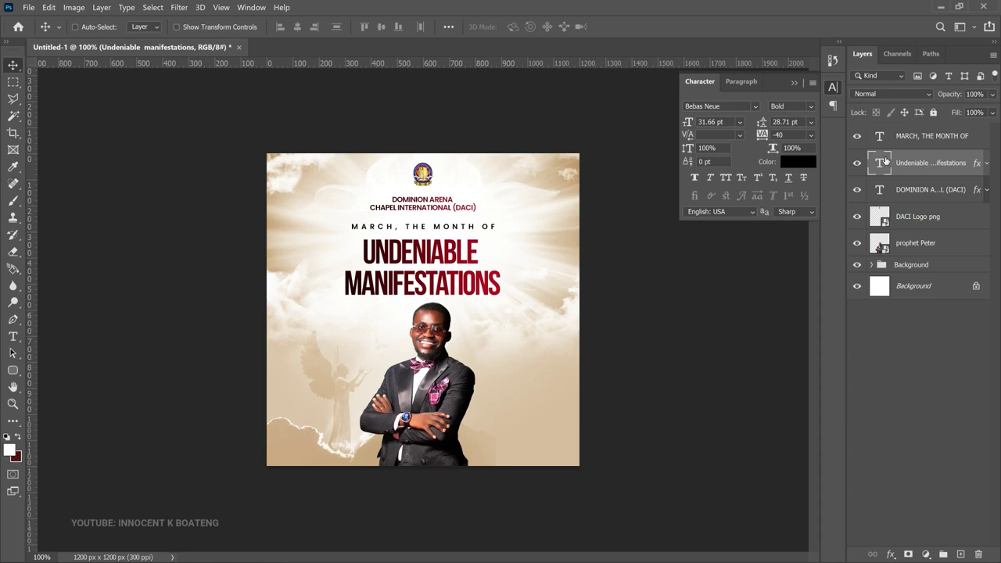
Clear the UNDENIABLE MANIFESTATIONS layer style so the headline turns plain black.
{"action": "right_click", "coordinate": [913, 160]}
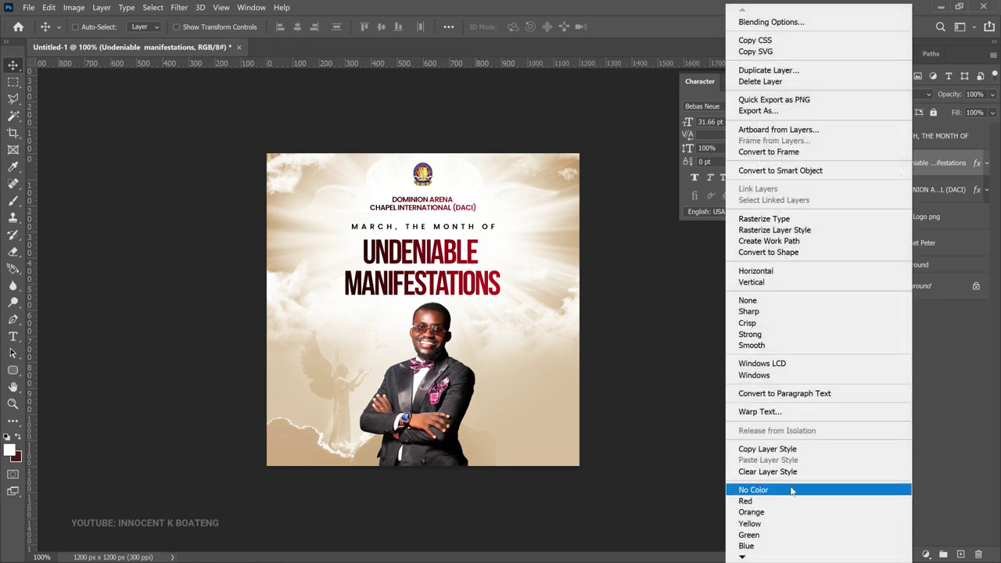
{"action": "left_click", "coordinate": [786, 472]}
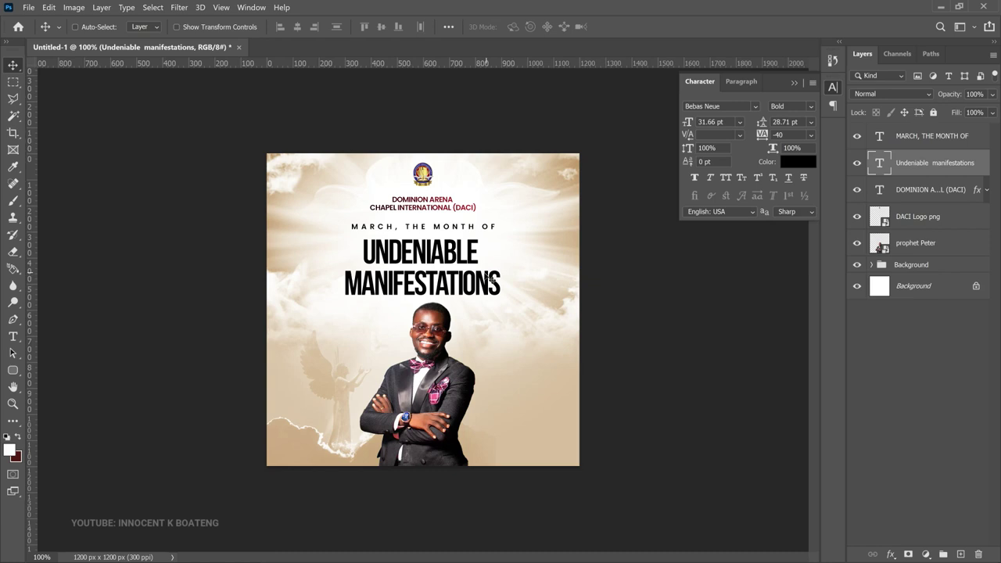
{"action": "left_click", "coordinate": [28, 8]}
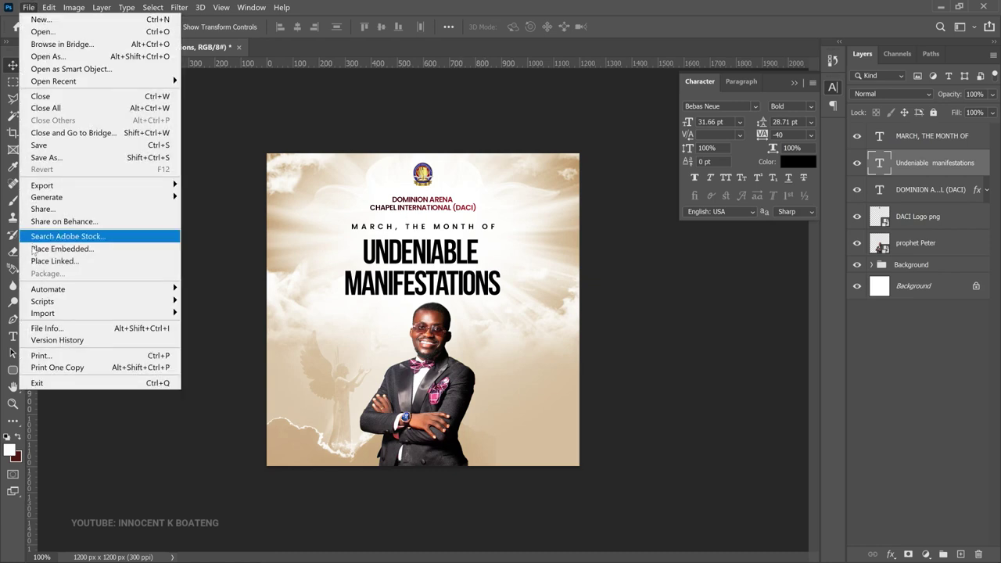
Place the gold wallpaper image as embedded and clip it to the headline.
{"action": "left_click", "coordinate": [55, 248]}
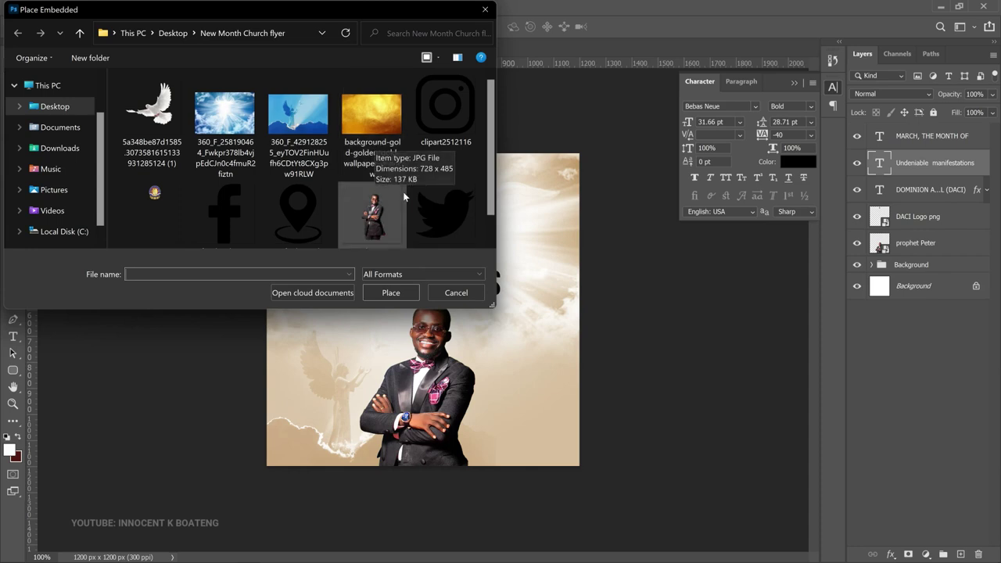
{"action": "double_click", "coordinate": [374, 117]}
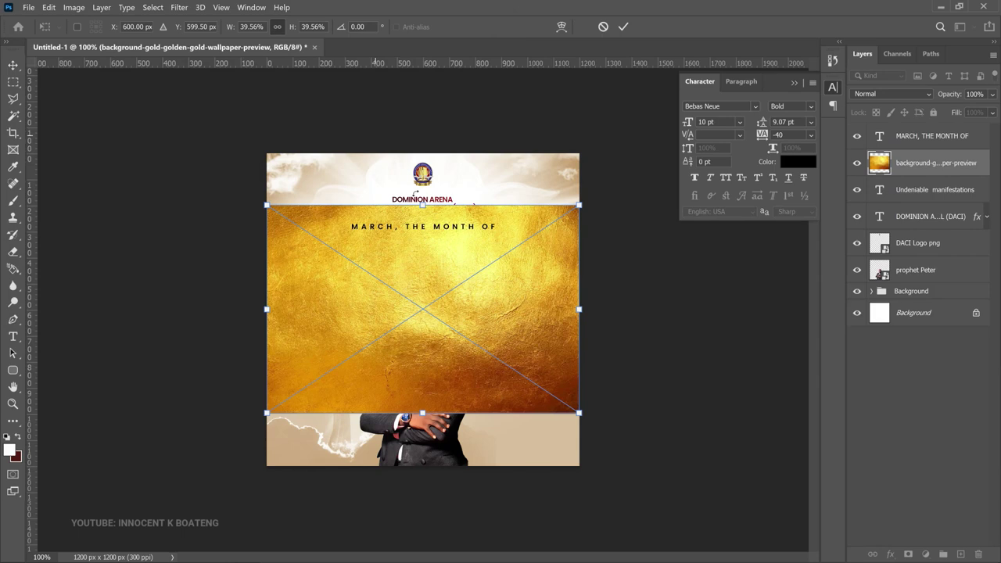
{"action": "key", "text": "Return"}
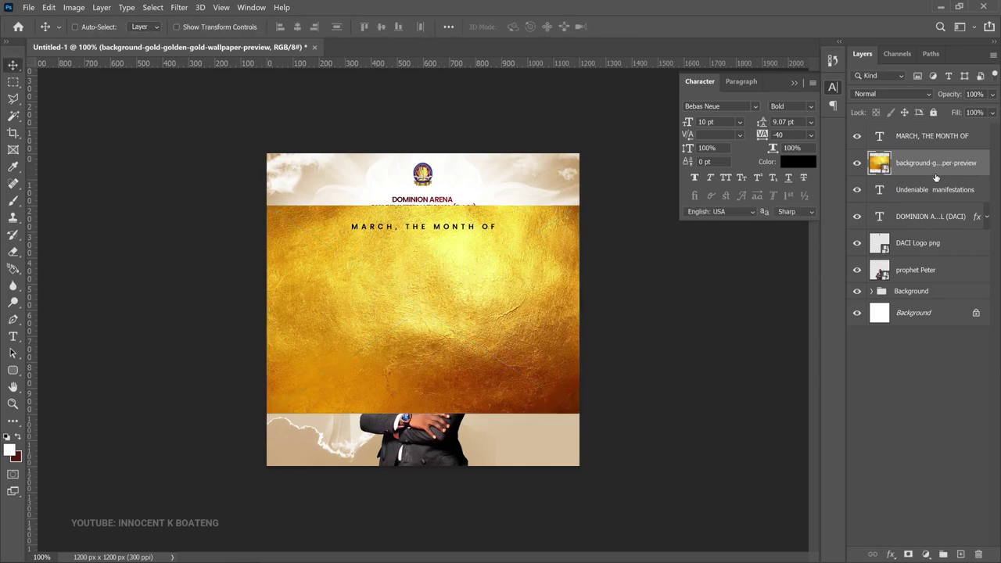
{"action": "right_click", "coordinate": [935, 177]}
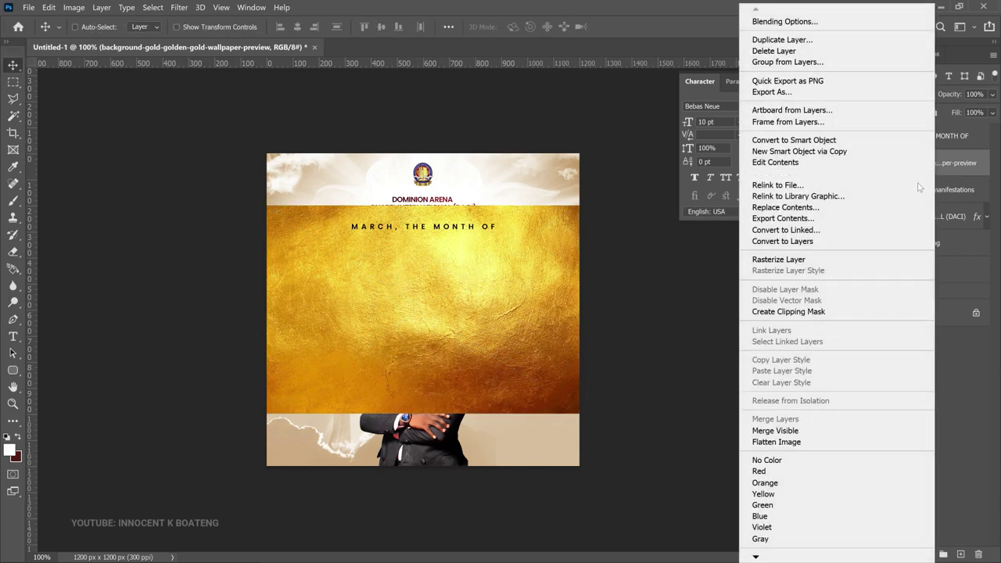
{"action": "left_click", "coordinate": [827, 311]}
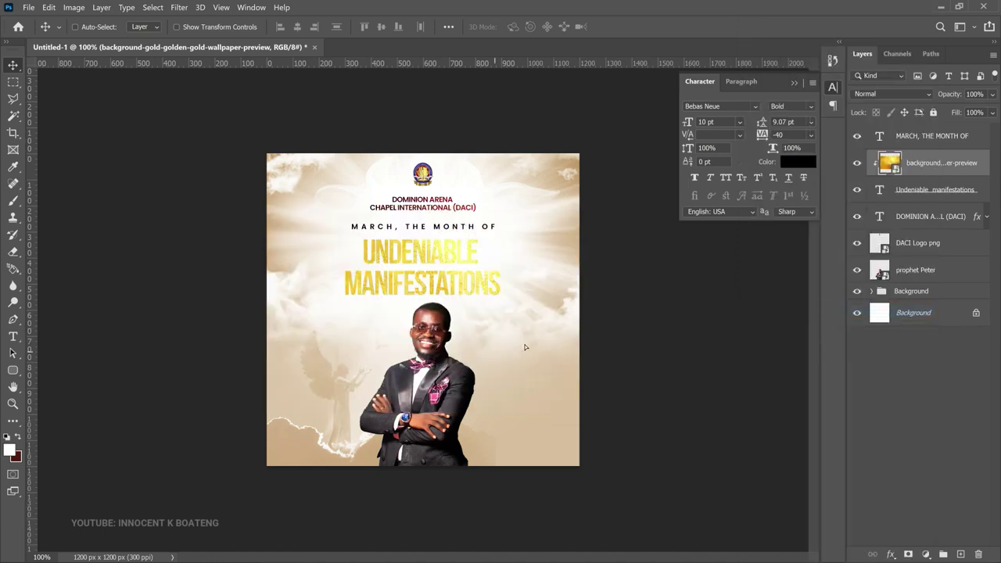
Move and shrink the gold texture to fit over the headline letters.
{"action": "left_click_drag", "start_coordinate": [527, 293], "coordinate": [527, 284]}
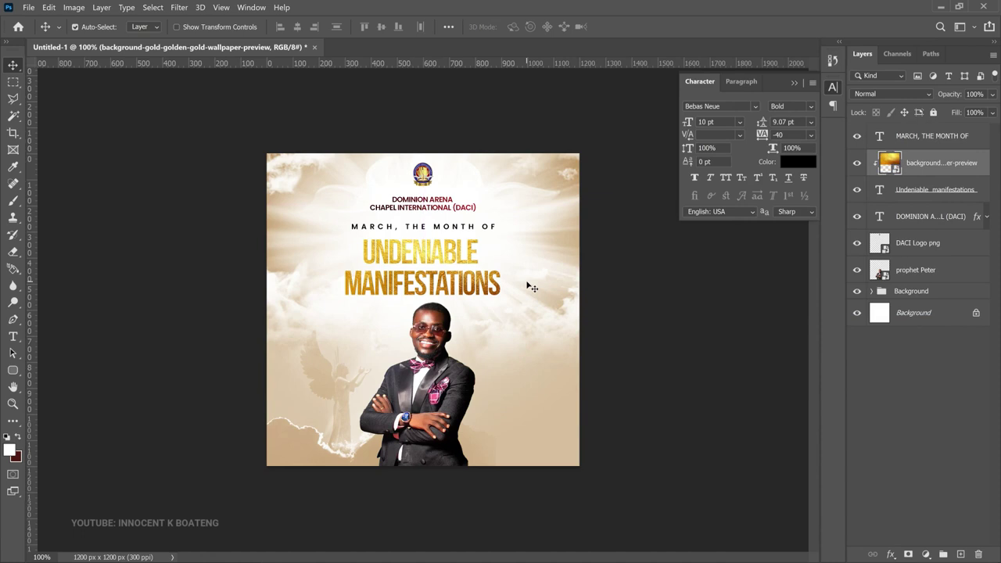
{"action": "key", "text": "ctrl+t"}
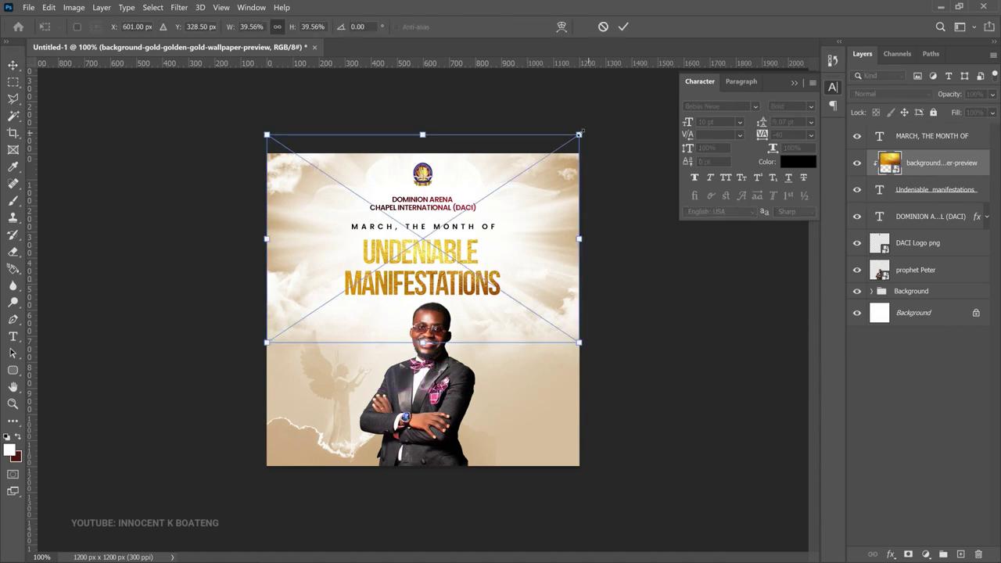
{"action": "left_click_drag", "start_coordinate": [578, 134], "coordinate": [525, 168]}
{"action": "left_click_drag", "start_coordinate": [317, 167], "coordinate": [313, 182]}
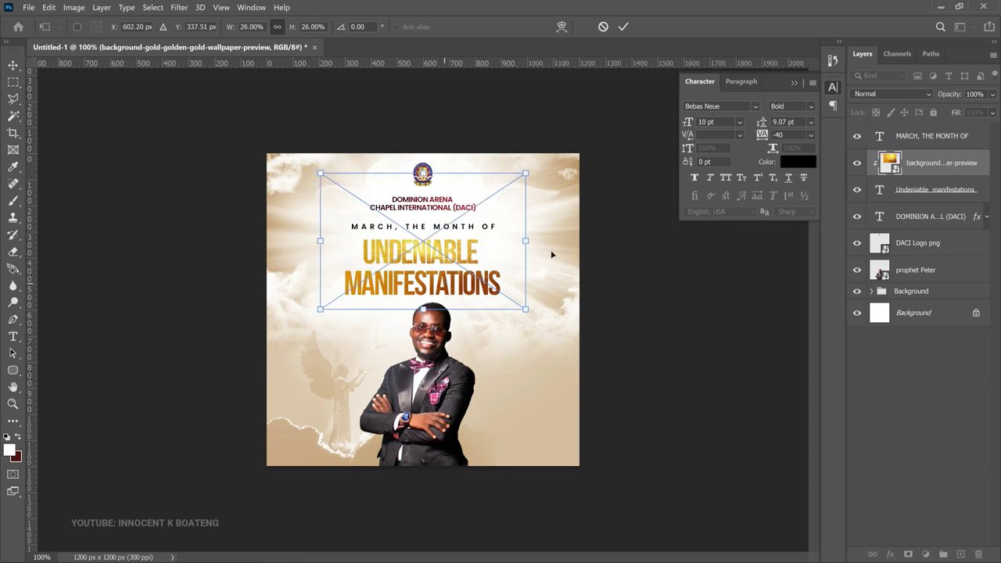
{"action": "key", "text": "Return"}
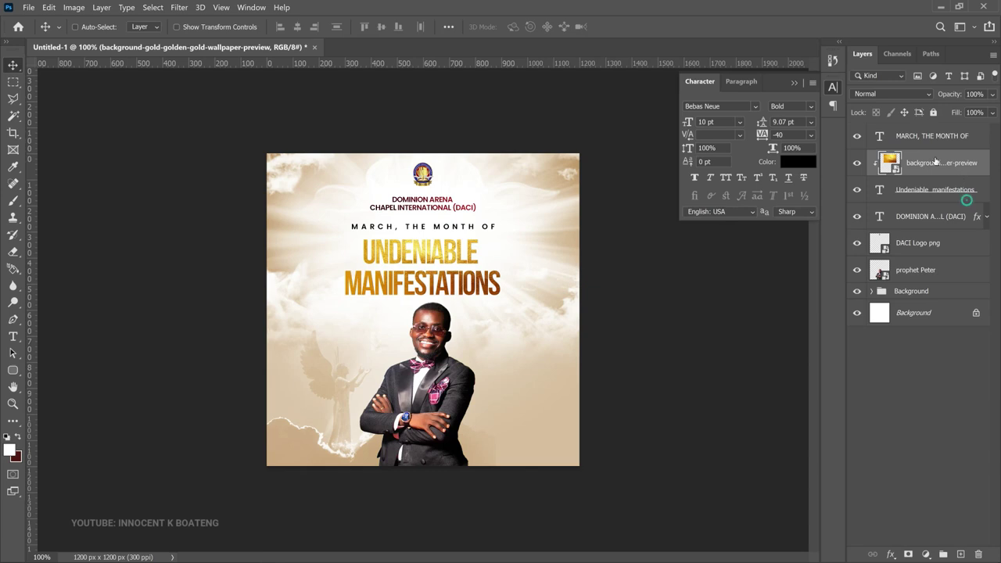
Rasterize the gold layer and apply Levels with the black input raised to 18.
{"action": "right_click", "coordinate": [938, 162]}
{"action": "left_click", "coordinate": [830, 258]}
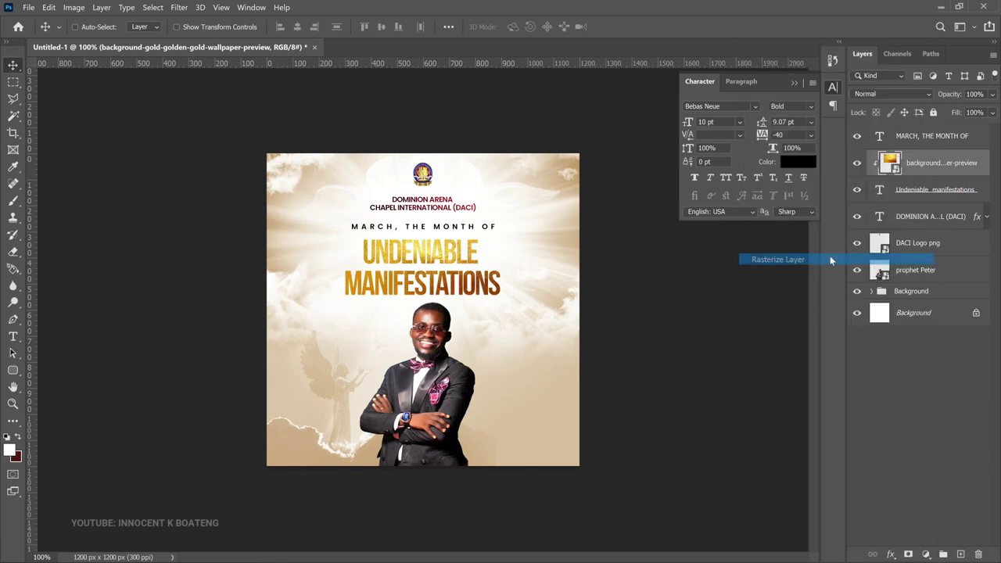
{"action": "key", "text": "ctrl+l"}
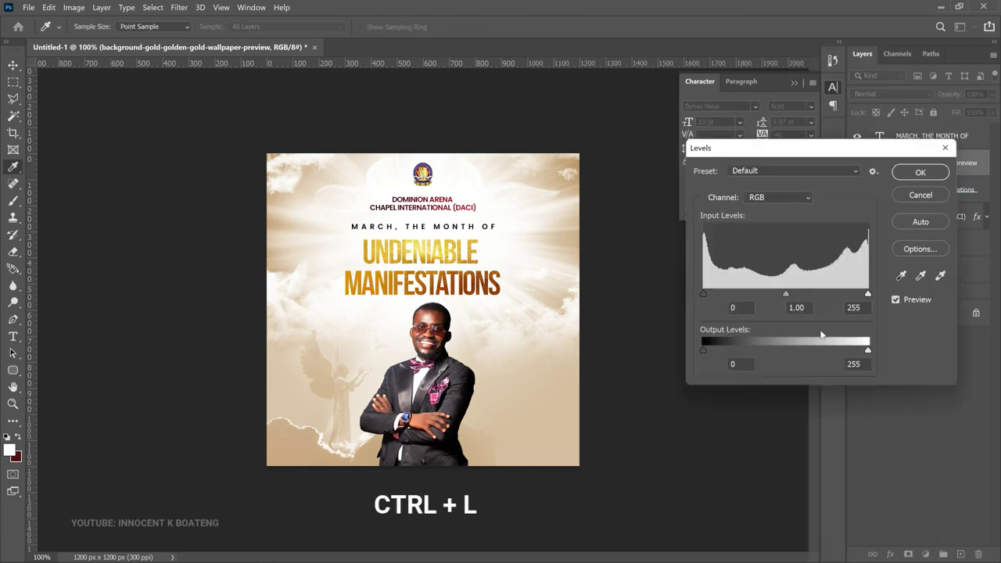
{"action": "left_click_drag", "start_coordinate": [704, 294], "coordinate": [715, 294]}
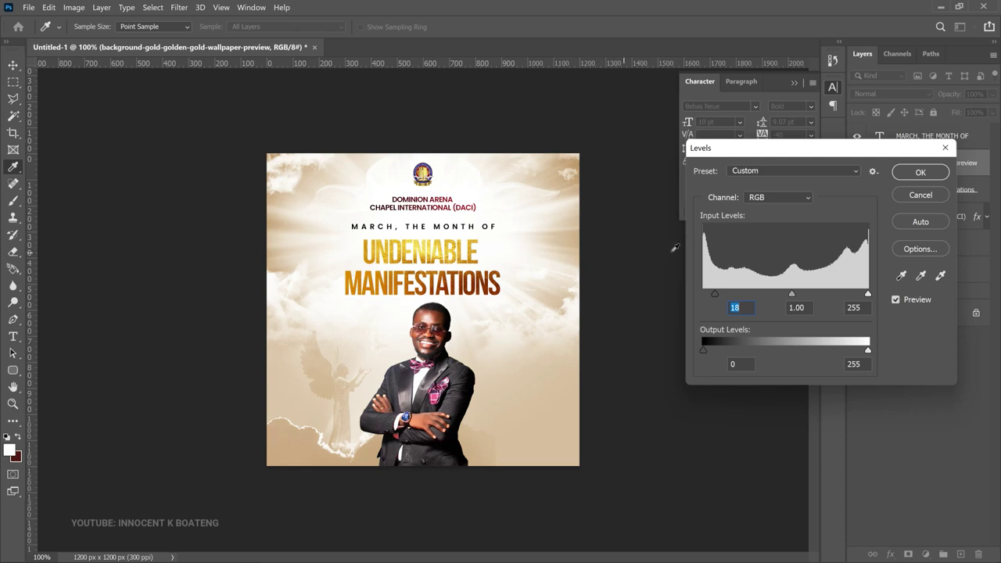
{"action": "left_click", "coordinate": [920, 172]}
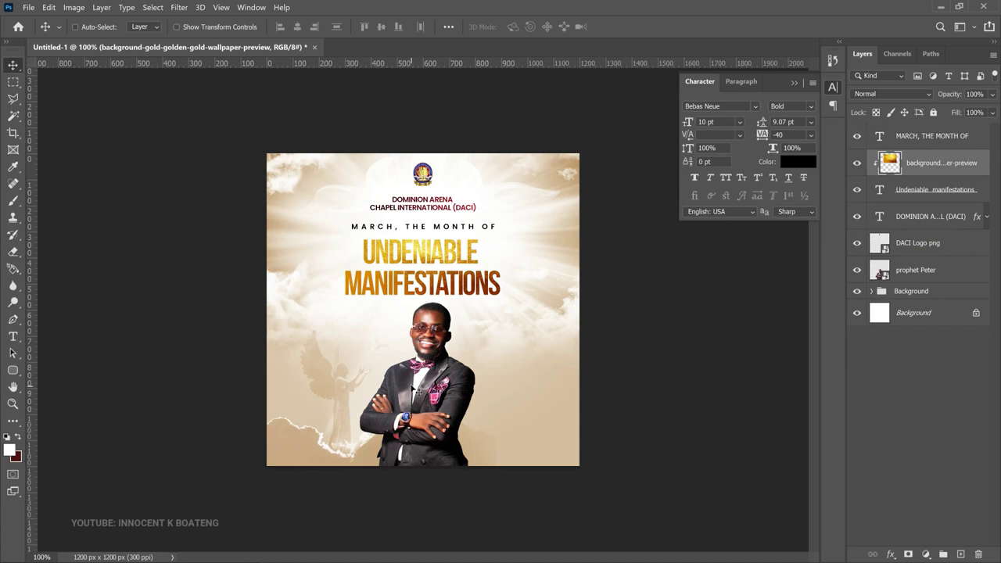
Add a text layer left of the portrait with -40 tracking, holding the pasted speaker's name.
{"action": "left_click", "coordinate": [903, 139]}
{"action": "key", "text": "t"}
{"action": "left_click", "coordinate": [348, 356]}
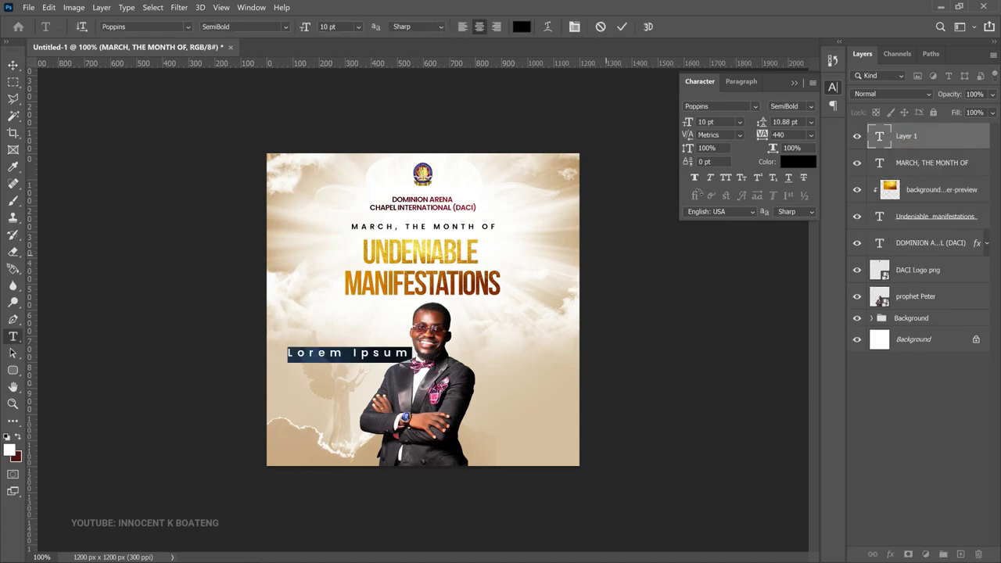
{"action": "left_click_drag", "start_coordinate": [761, 134], "coordinate": [671, 137]}
{"action": "type", "text": "-40"}
{"action": "key", "text": "Return"}
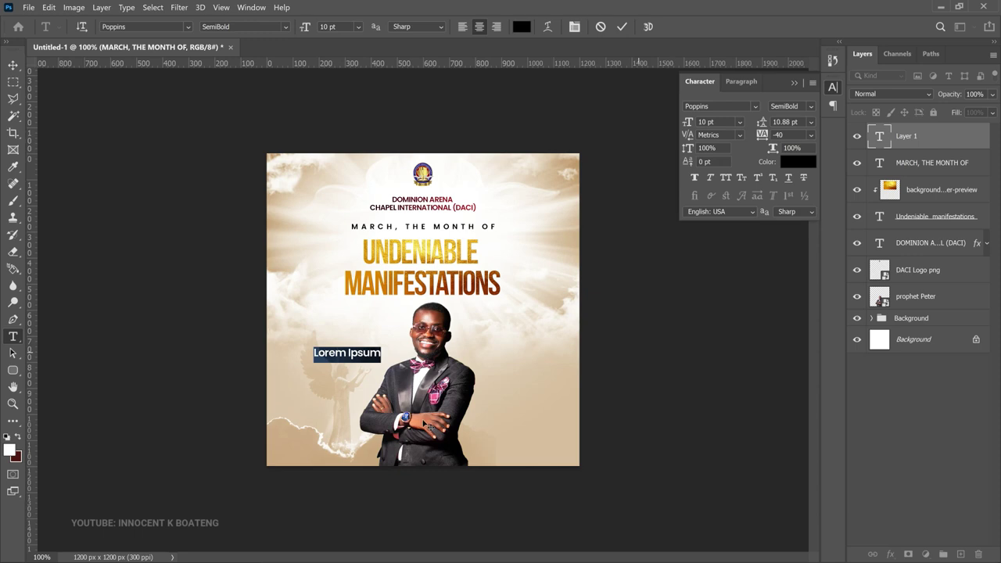
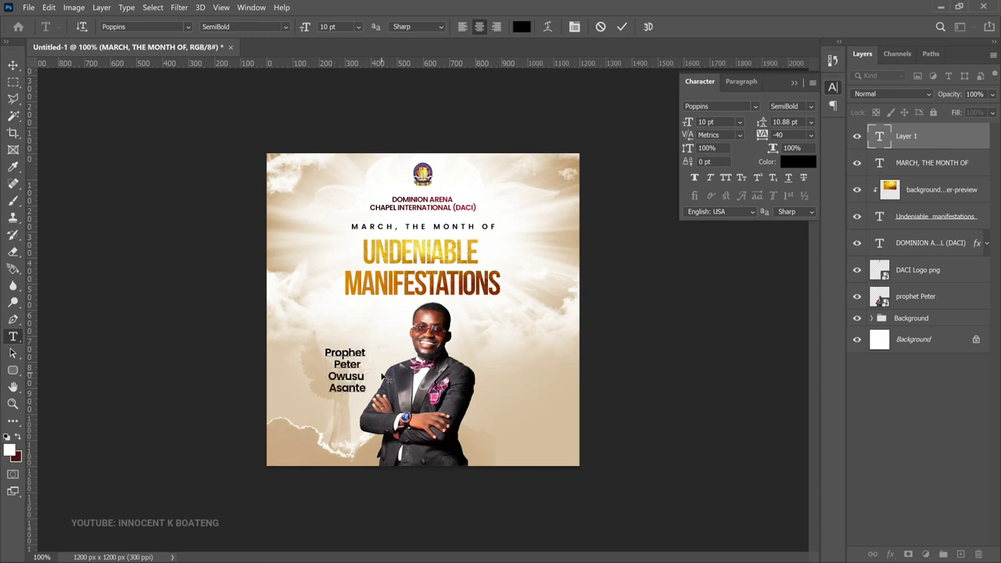
{"action": "key", "text": "ctrl+a"}
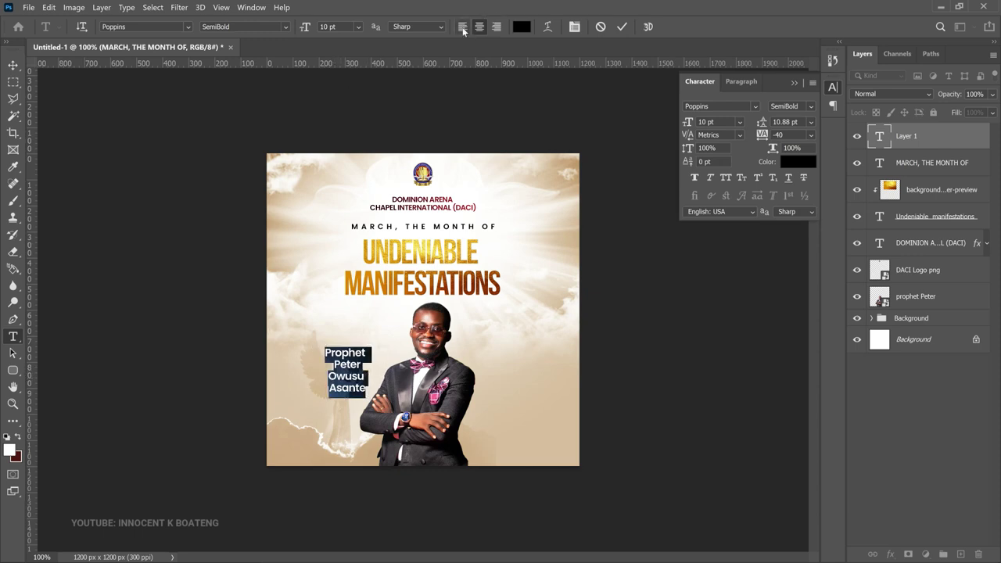
Left-align the name and colour it dark brown #3a1400, sampled from the MANIFESTATIONS title.
{"action": "left_click", "coordinate": [462, 27]}
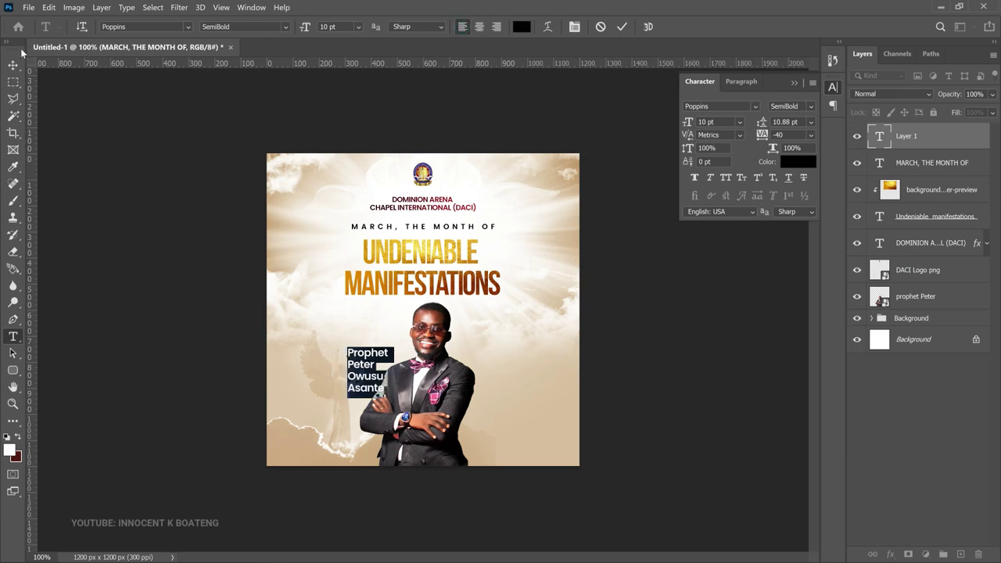
{"action": "left_click", "coordinate": [13, 64]}
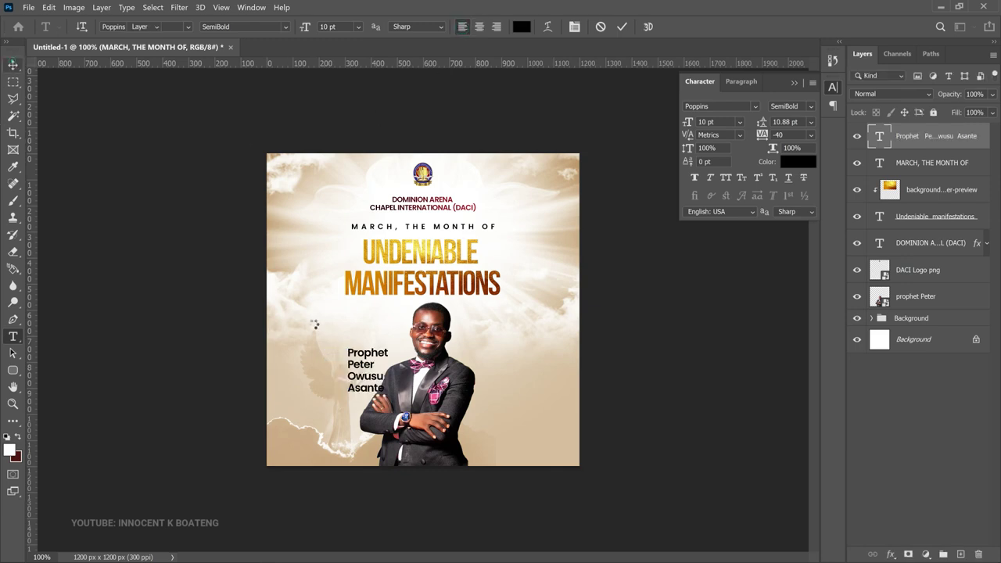
{"action": "double_click", "coordinate": [362, 361]}
{"action": "key", "text": "ctrl+a"}
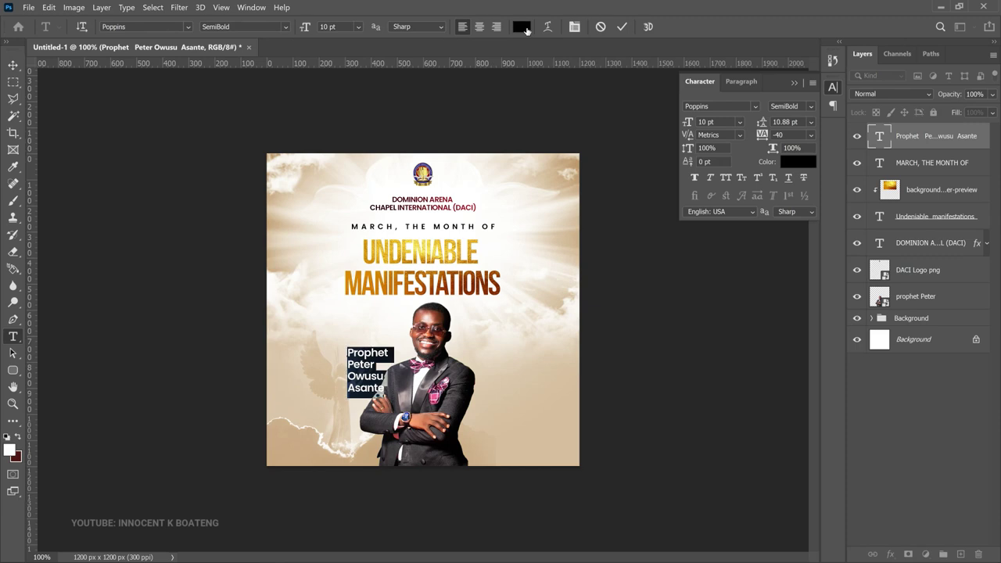
{"action": "left_click", "coordinate": [524, 27]}
{"action": "left_click", "coordinate": [491, 283]}
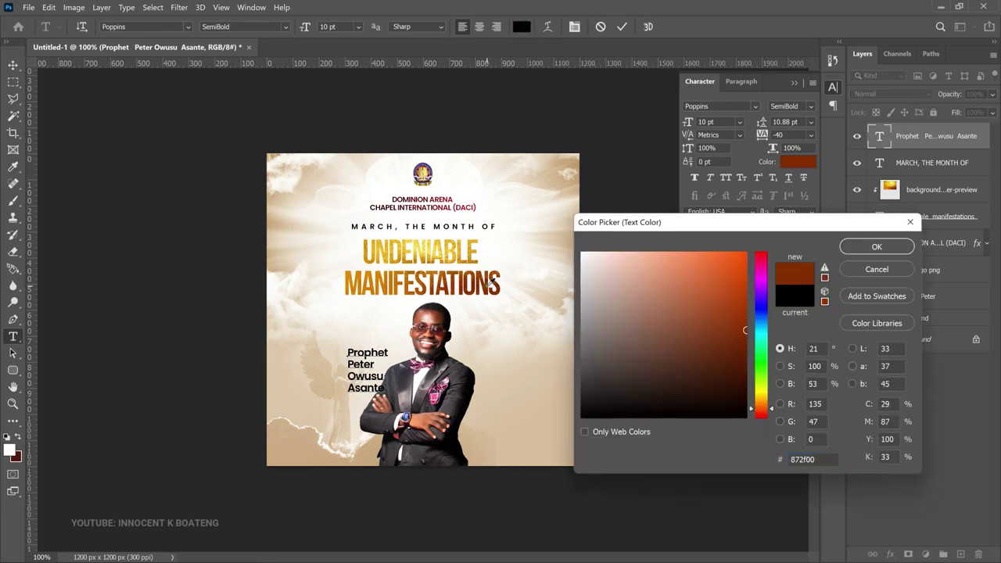
{"action": "left_click_drag", "start_coordinate": [733, 384], "coordinate": [746, 379]}
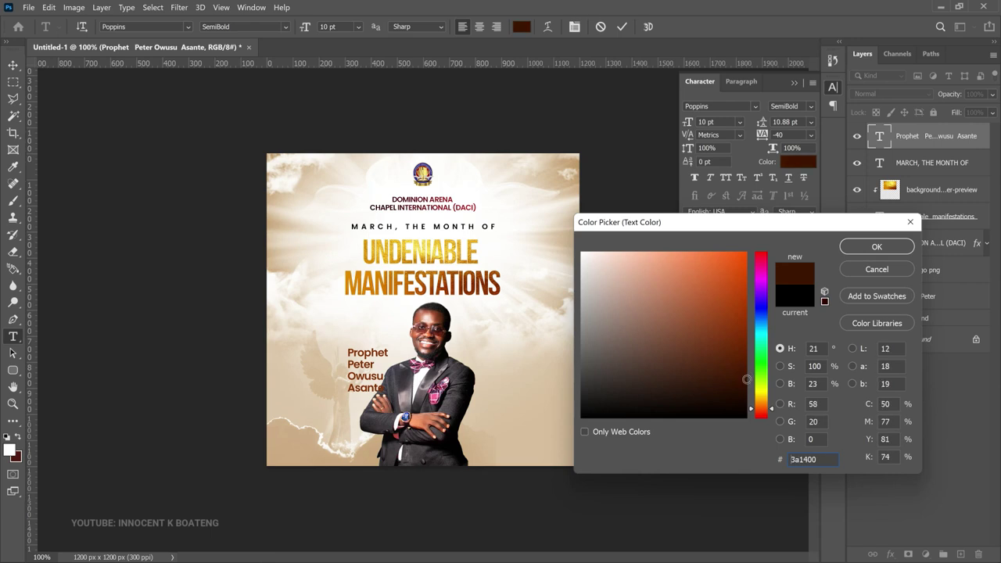
{"action": "left_click", "coordinate": [905, 250]}
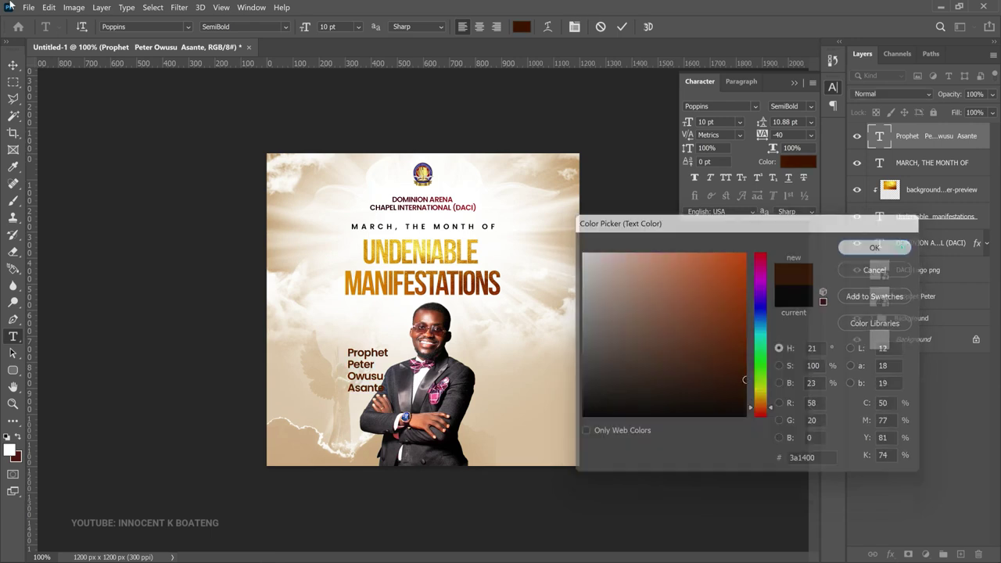
{"action": "left_click", "coordinate": [14, 65]}
Scale the name text down slightly to 7.63 pt.
{"action": "key", "text": "ctrl+t"}
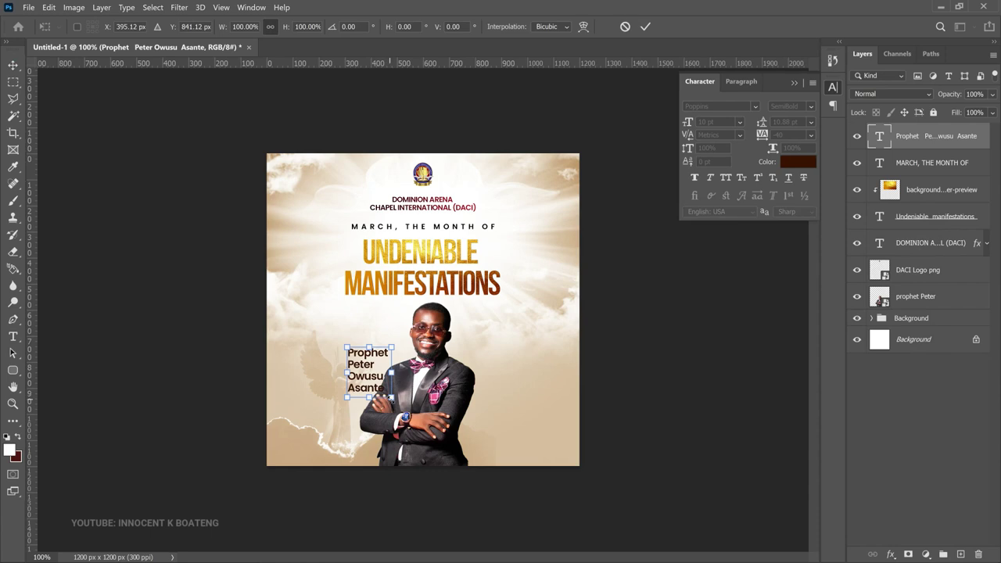
{"action": "mouse_move", "coordinate": [394, 399]}
{"action": "left_mouse_down"}
{"action": "mouse_move", "coordinate": [381, 383]}
{"action": "mouse_move", "coordinate": [383, 398]}
{"action": "left_mouse_up"}
{"action": "key", "text": "Return"}
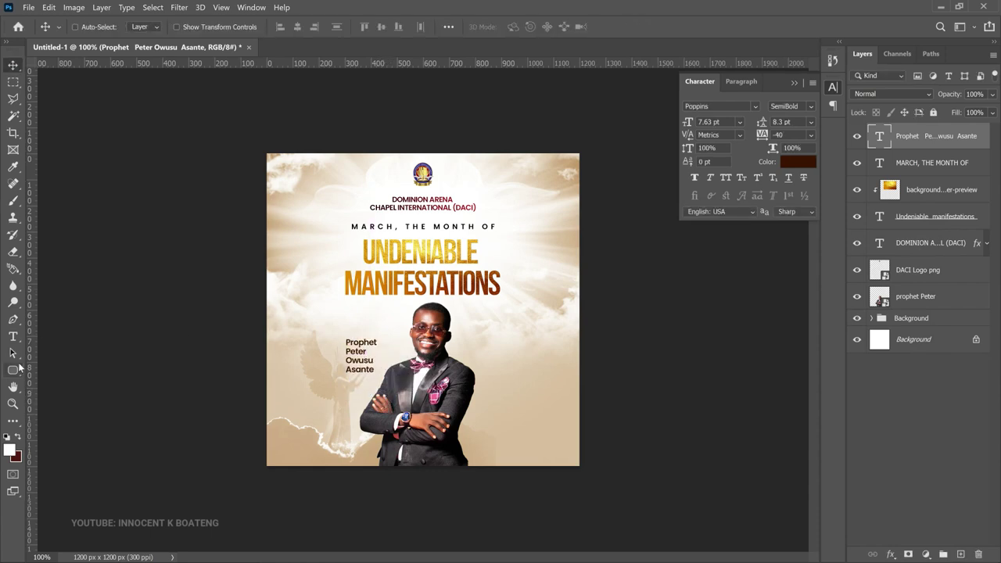
Draw a thin vertical bar beside the name, shortened to end at the last name line.
{"action": "left_click", "coordinate": [14, 370]}
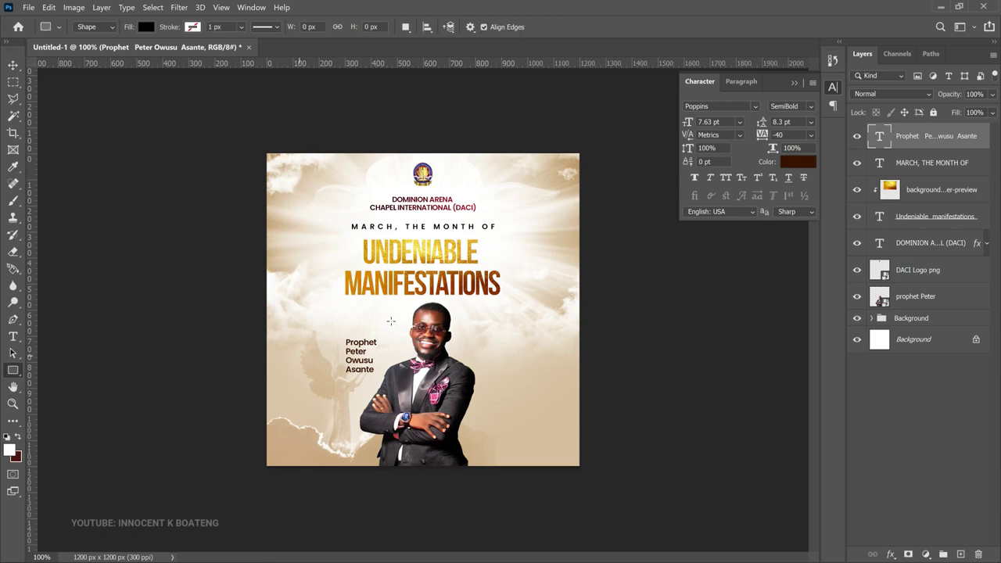
{"action": "mouse_move", "coordinate": [332, 338]}
{"action": "left_mouse_down"}
{"action": "mouse_move", "coordinate": [337, 381]}
{"action": "mouse_move", "coordinate": [352, 332]}
{"action": "left_mouse_up"}
{"action": "scroll", "coordinate": [347, 368], "scroll_direction": "up", "scroll_amount": 2}
{"action": "key", "text": "v"}
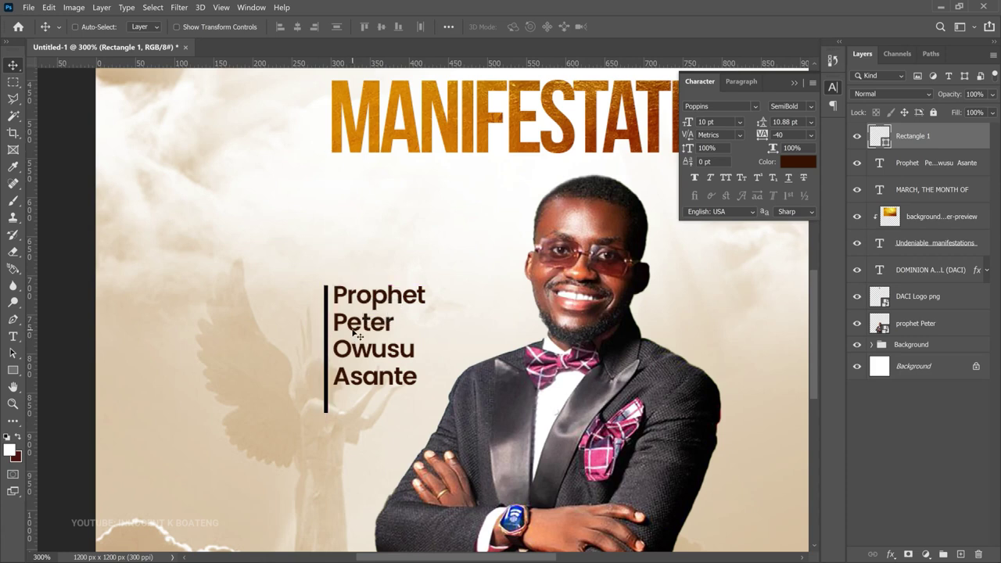
{"action": "key", "text": "ctrl+t"}
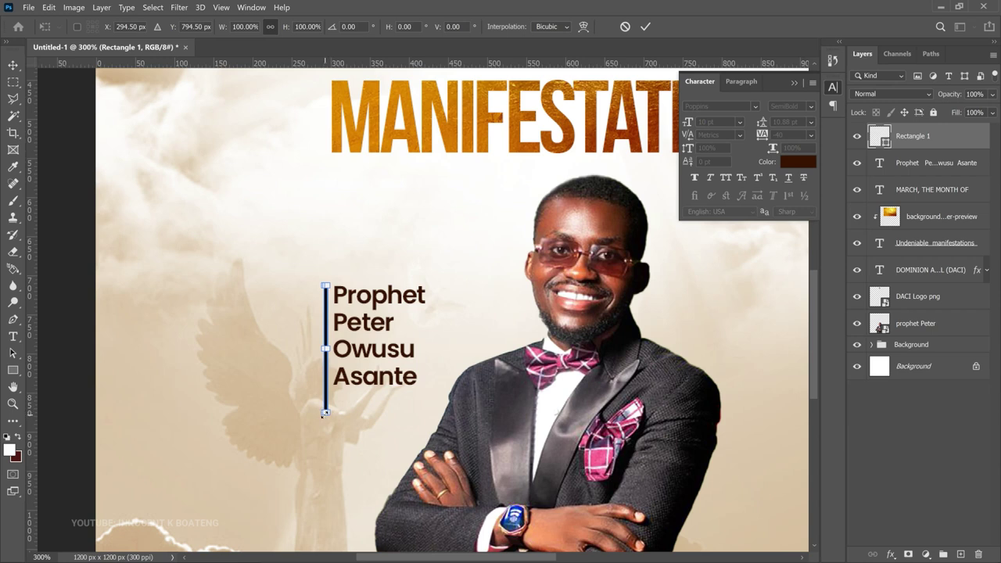
{"action": "left_click_drag", "start_coordinate": [326, 414], "coordinate": [321, 409]}
{"action": "left_click_drag", "start_coordinate": [323, 396], "coordinate": [321, 391]}
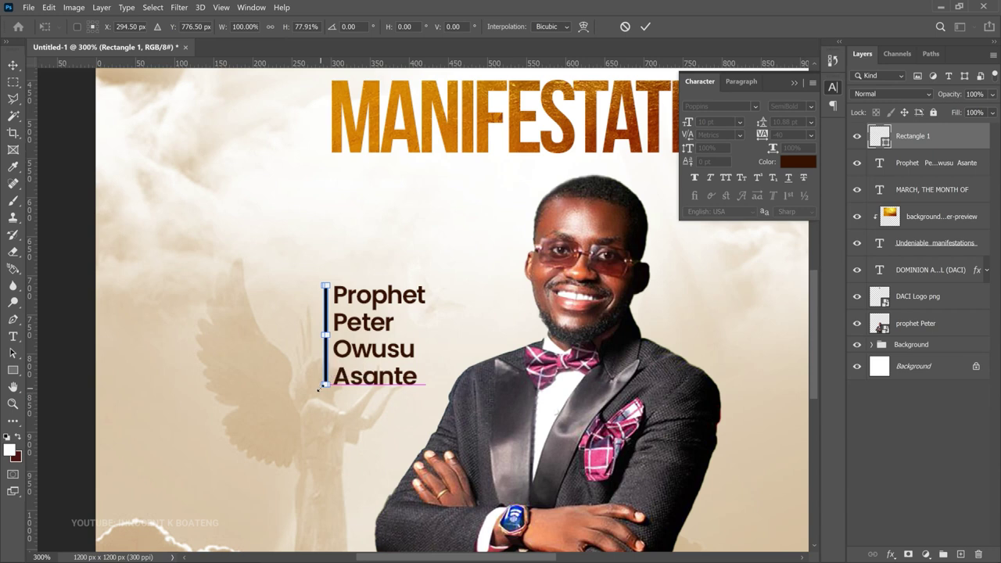
{"action": "key", "text": "Return"}
{"action": "key", "text": "ctrl+1"}
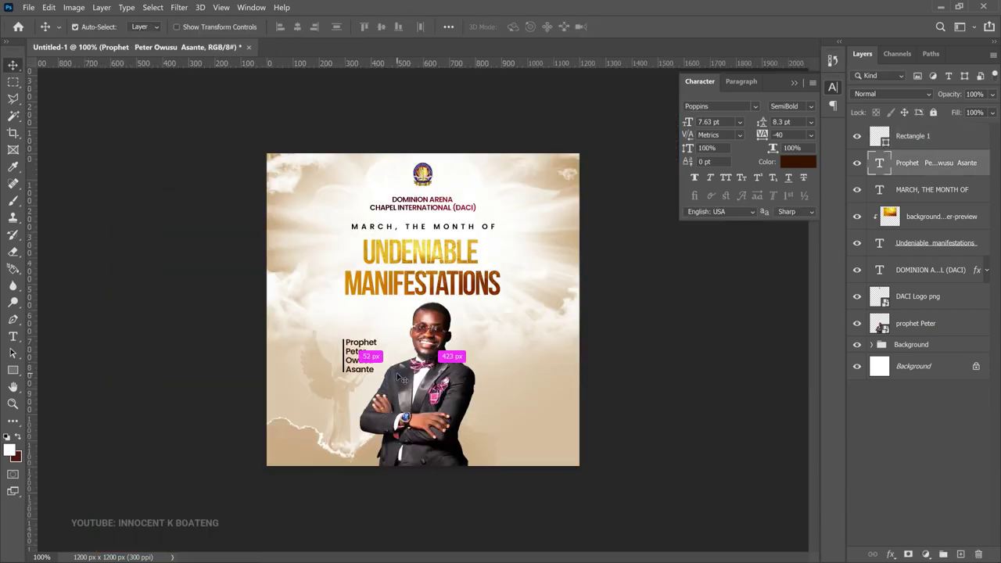
Duplicate the name text to the lower right and replace it with the 'DACI auditorium…' venue details.
{"action": "key", "text": "ctrl+j"}
{"action": "left_click_drag", "start_coordinate": [491, 401], "coordinate": [526, 417]}
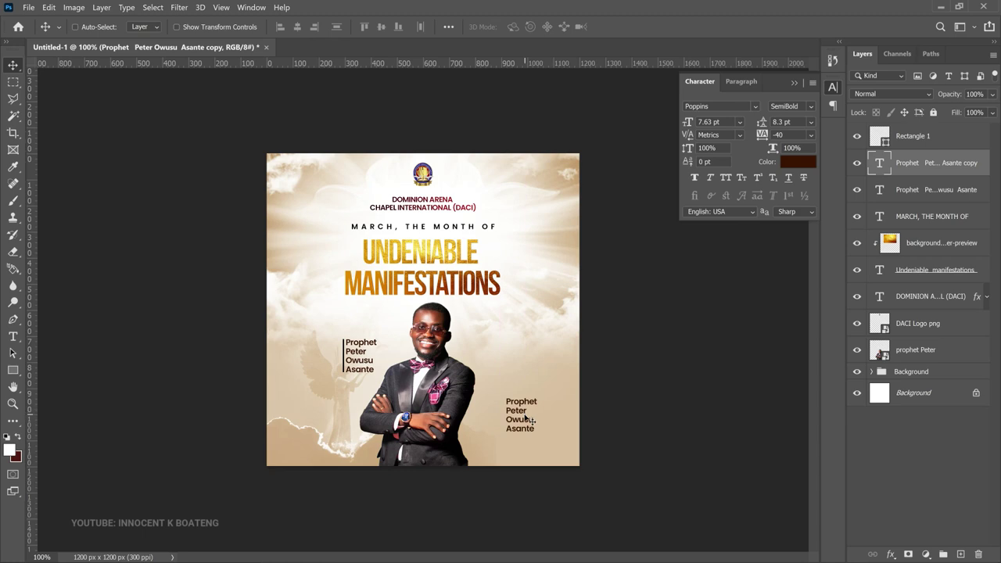
{"action": "double_click", "coordinate": [522, 420]}
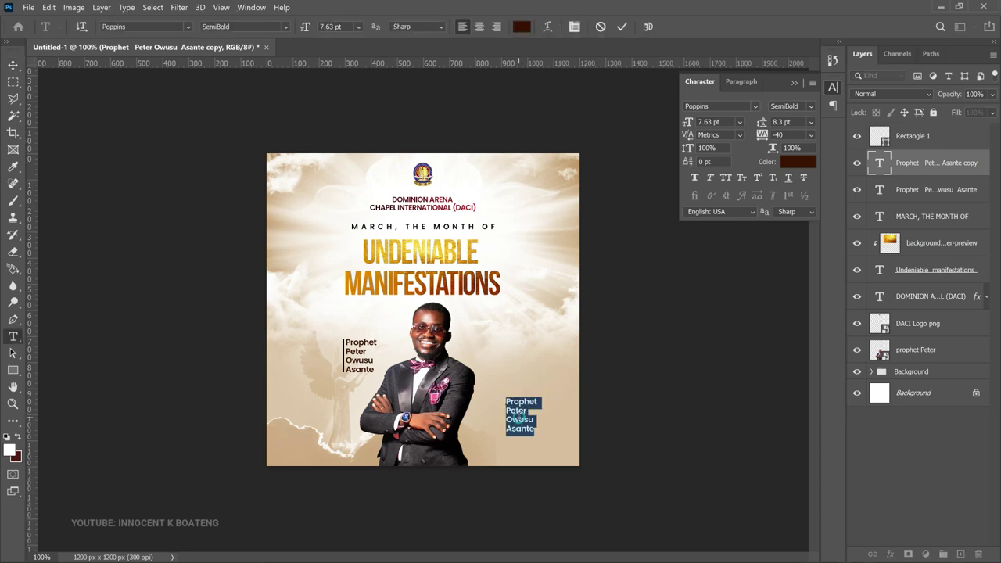
{"action": "type", "text": "DACI auditorium (1st floor of GCB bu Bremen Asikuma"}
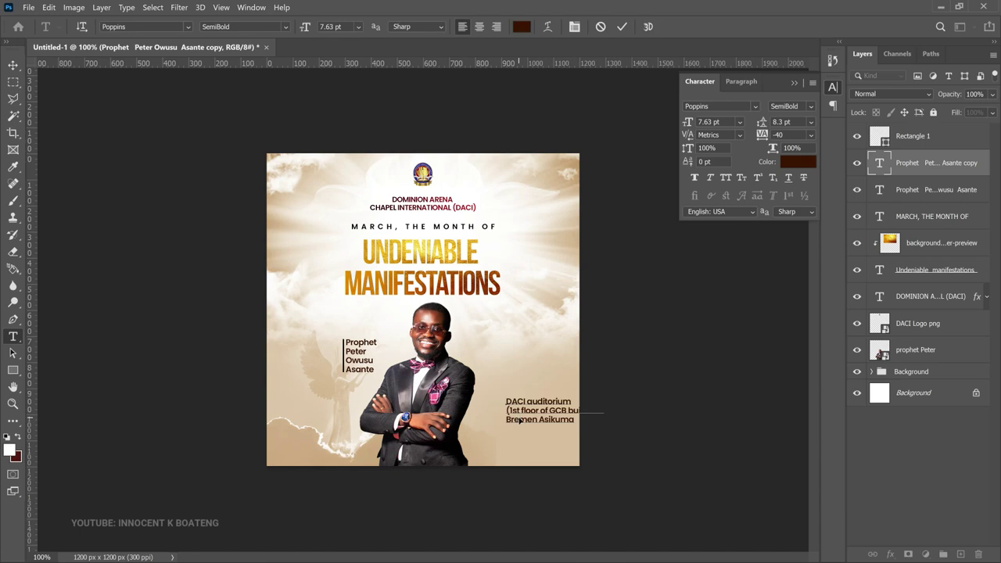
Centre the venue text lines and shift them slightly right and down.
{"action": "key", "text": "ctrl+a"}
{"action": "left_click", "coordinate": [479, 26]}
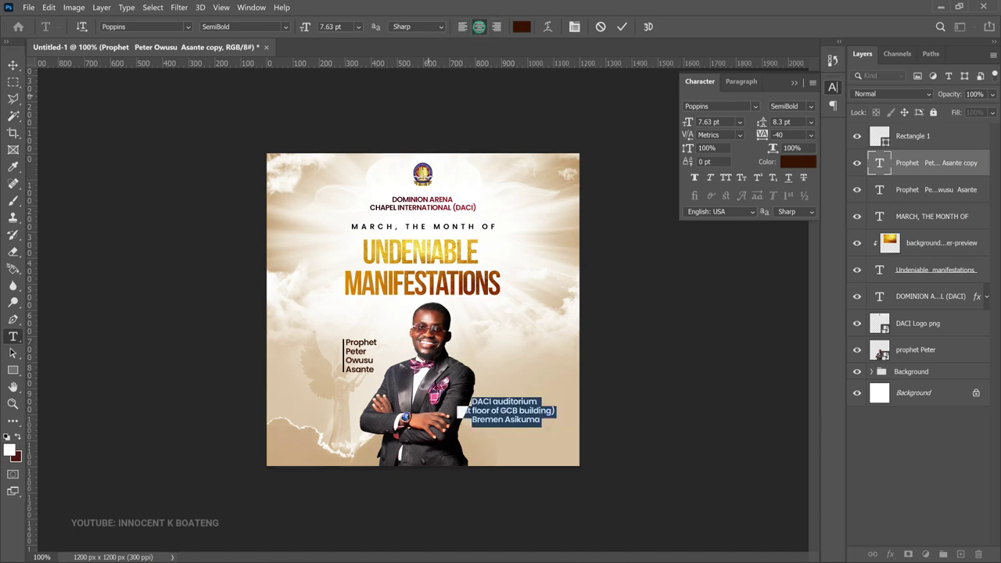
{"action": "left_click_drag", "start_coordinate": [523, 410], "coordinate": [538, 415]}
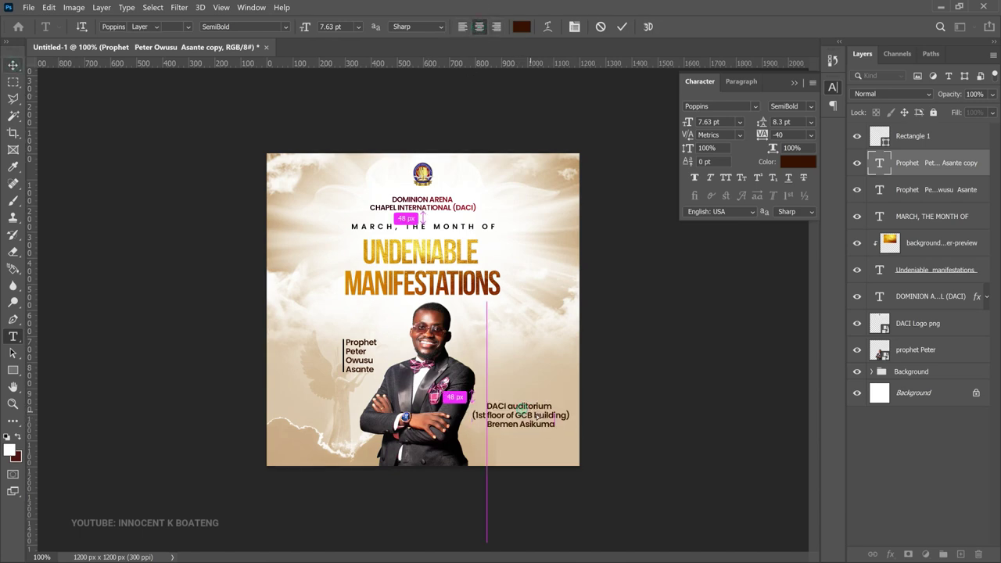
{"action": "key", "text": "ctrl+Return"}
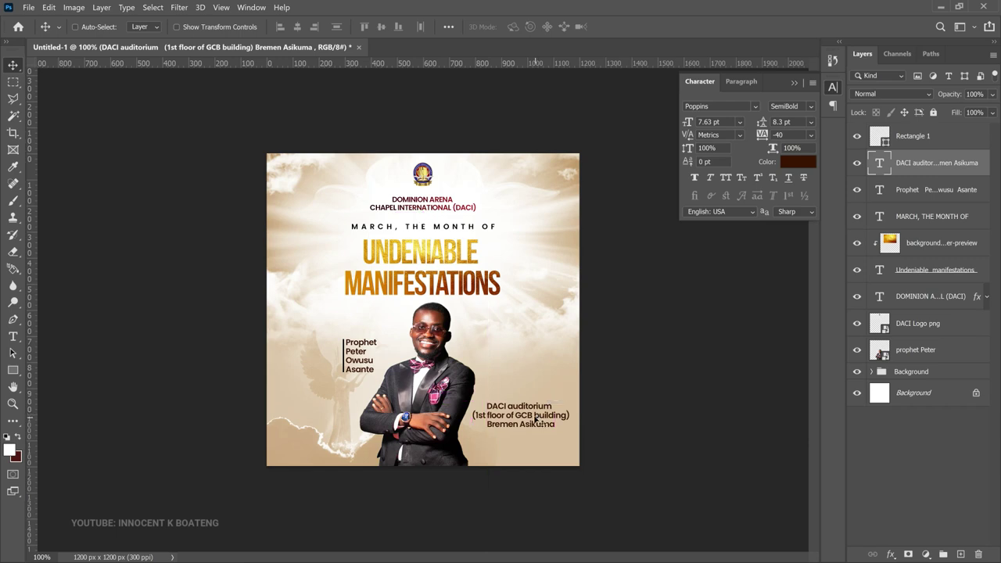
Change the venue text weight to Poppins Medium and nudge it up slightly.
{"action": "double_click", "coordinate": [536, 423]}
{"action": "left_click", "coordinate": [284, 29]}
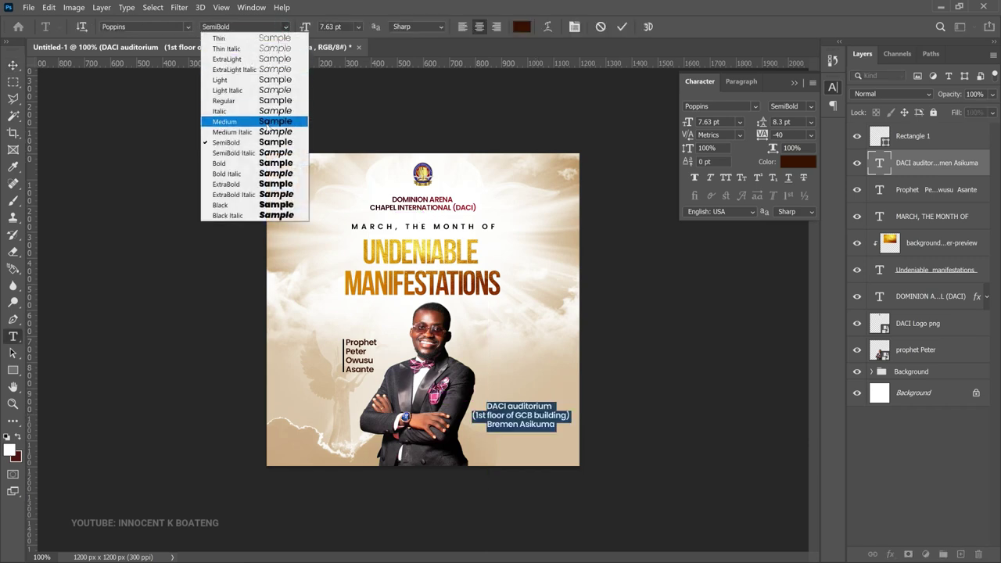
{"action": "left_click", "coordinate": [266, 121]}
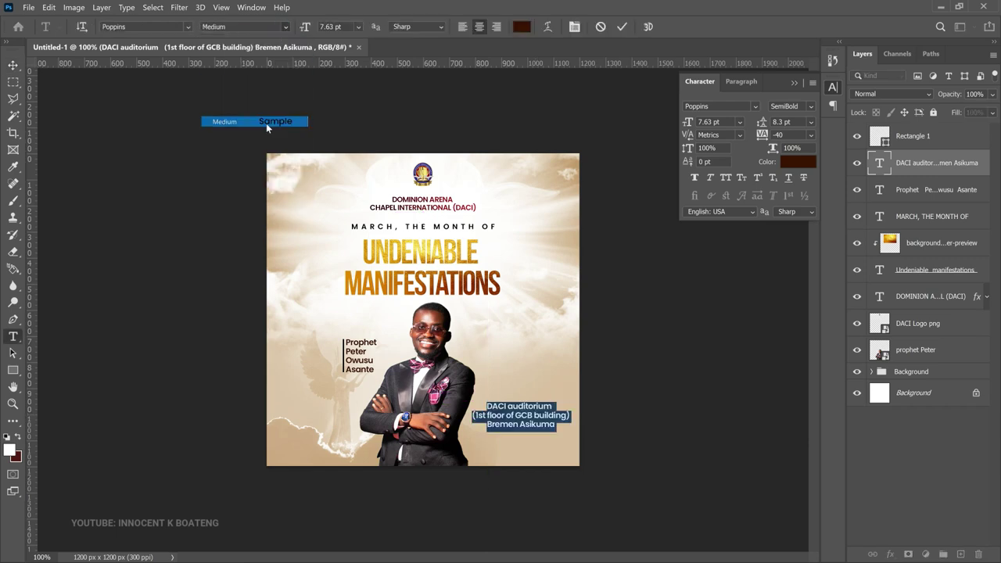
{"action": "left_click", "coordinate": [13, 64]}
{"action": "left_click_drag", "start_coordinate": [539, 424], "coordinate": [538, 419]}
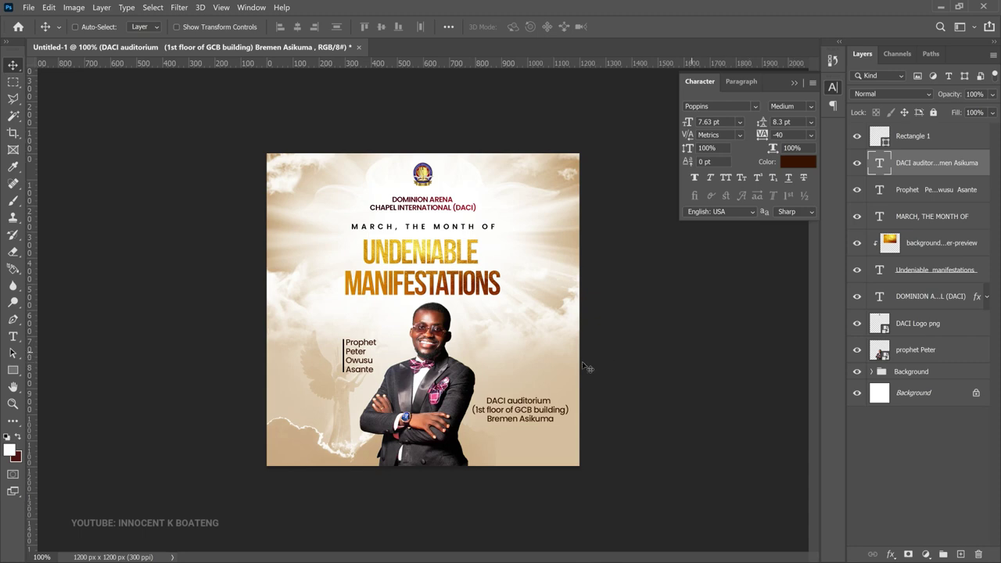
Place the location pin image and shrink it to sit above the venue text.
{"action": "key", "text": "ctrl+shift+p"}
{"action": "double_click", "coordinate": [305, 191]}
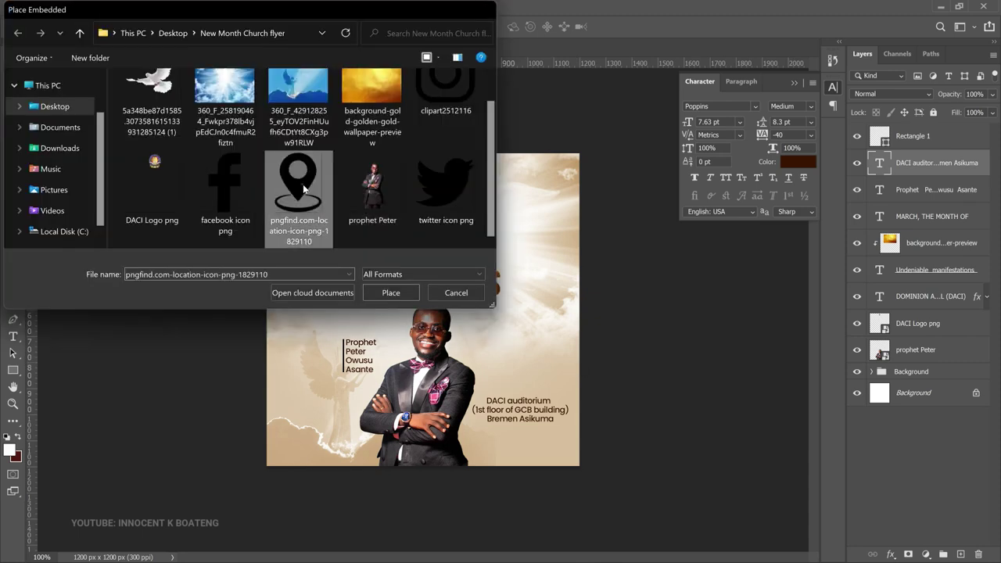
{"action": "left_click_drag", "start_coordinate": [547, 155], "coordinate": [548, 391]}
{"action": "key", "text": "Return"}
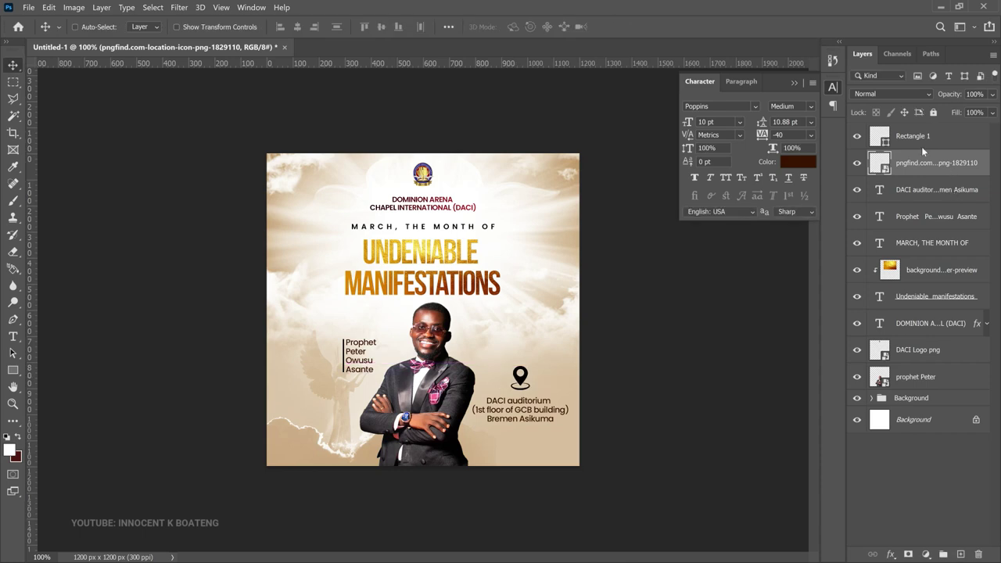
Give the pin layer a Color Overlay in very dark brown #320000.
{"action": "right_click", "coordinate": [921, 146]}
{"action": "key", "text": "Escape"}
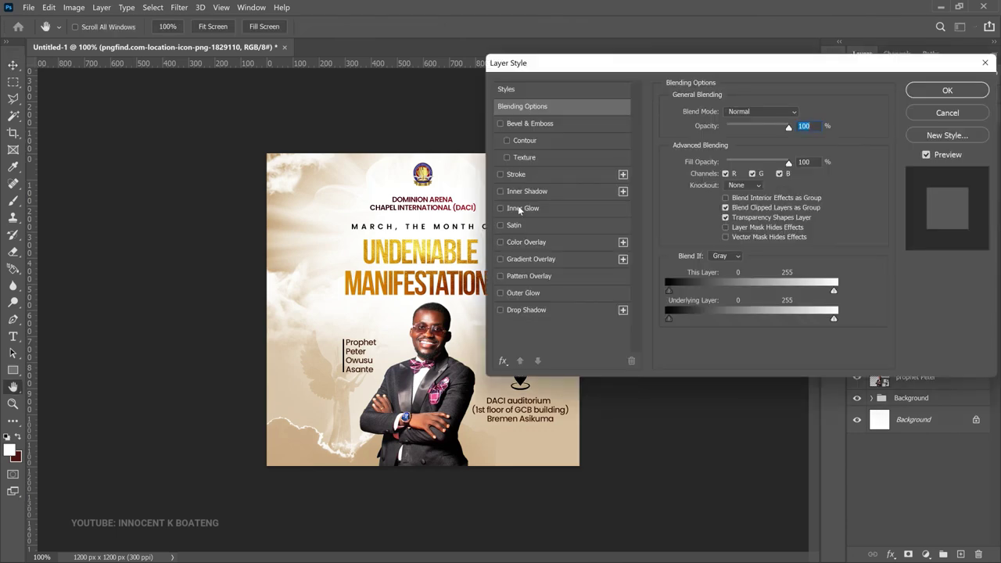
{"action": "left_click", "coordinate": [530, 244]}
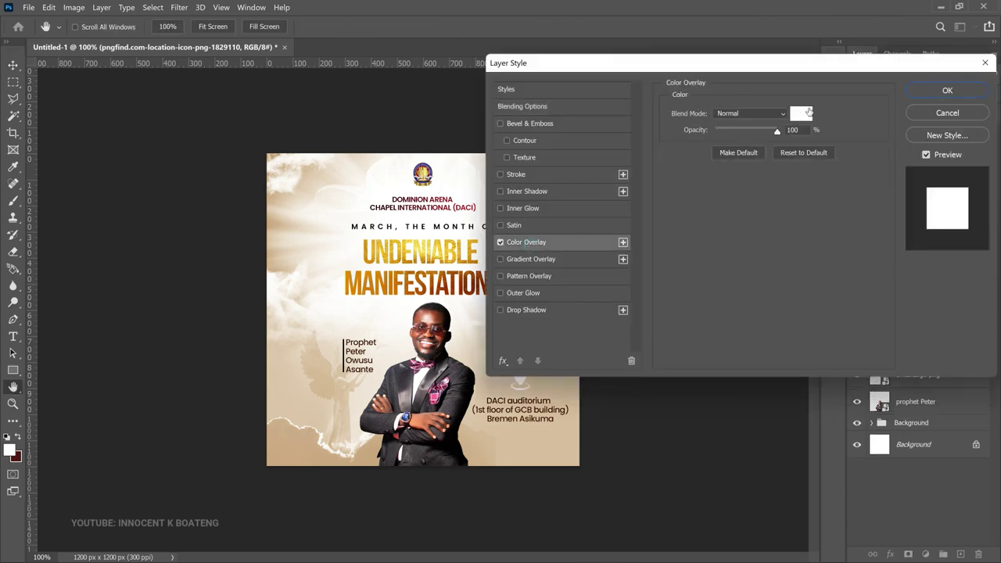
{"action": "left_click_drag", "start_coordinate": [697, 73], "coordinate": [833, 292]}
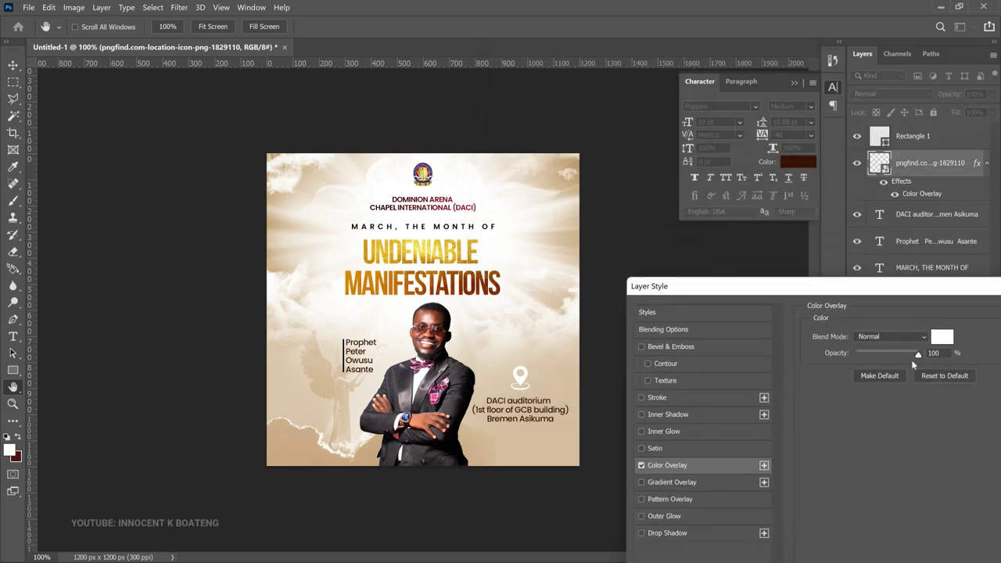
{"action": "left_click", "coordinate": [944, 342]}
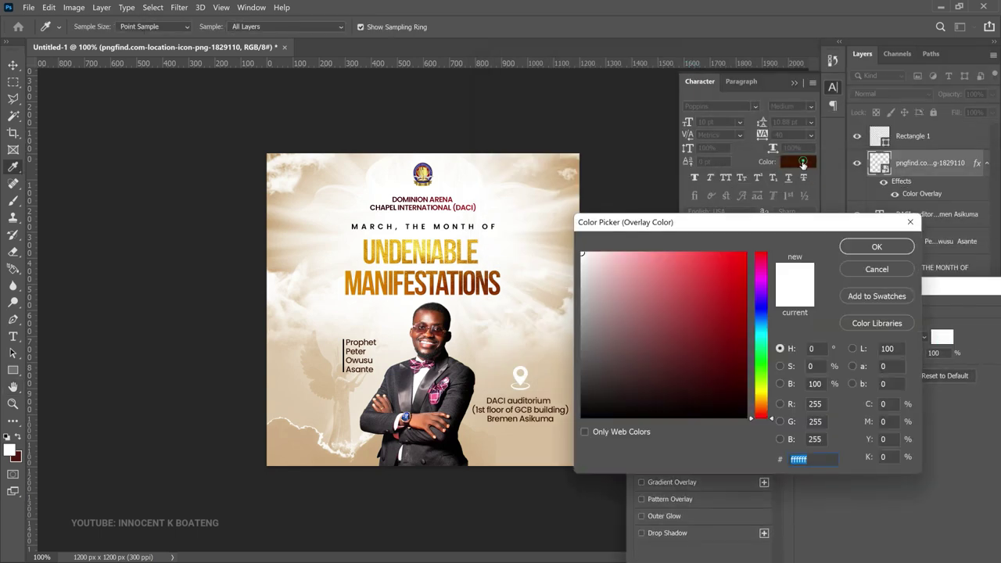
{"action": "key", "text": "ctrl+v"}
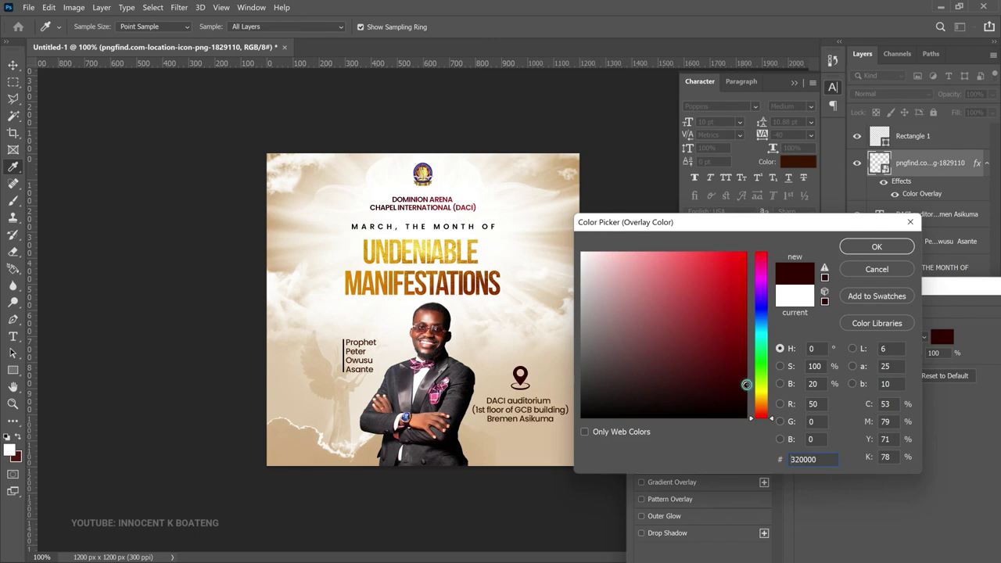
{"action": "key", "text": "Return"}
{"action": "key", "text": "Return"}
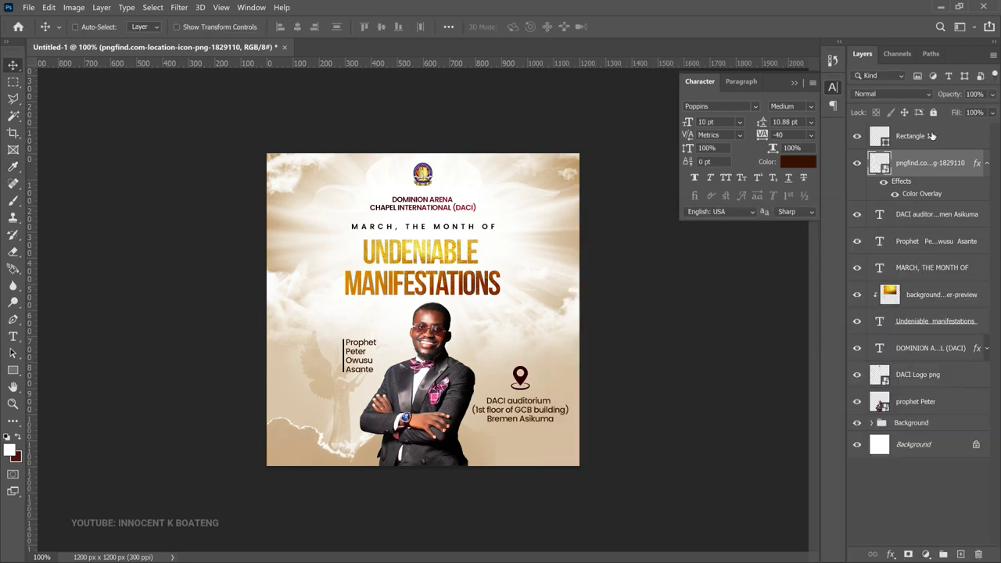
Draw a wide black rectangle across the bottom of the flyer.
{"action": "key", "text": "alt+bracketright"}
{"action": "left_click", "coordinate": [14, 370]}
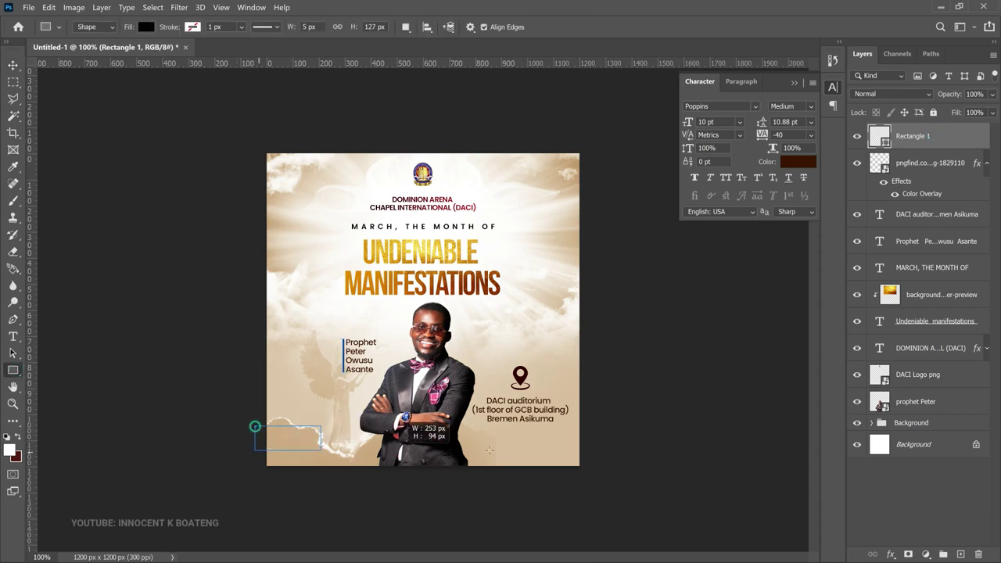
{"action": "left_click_drag", "start_coordinate": [254, 426], "coordinate": [599, 446]}
Nudge the venue text and pin icon layers up two steps together.
{"action": "key", "text": "v"}
{"action": "left_click", "coordinate": [934, 240]}
{"action": "left_click", "coordinate": [959, 191], "text": "ctrl"}
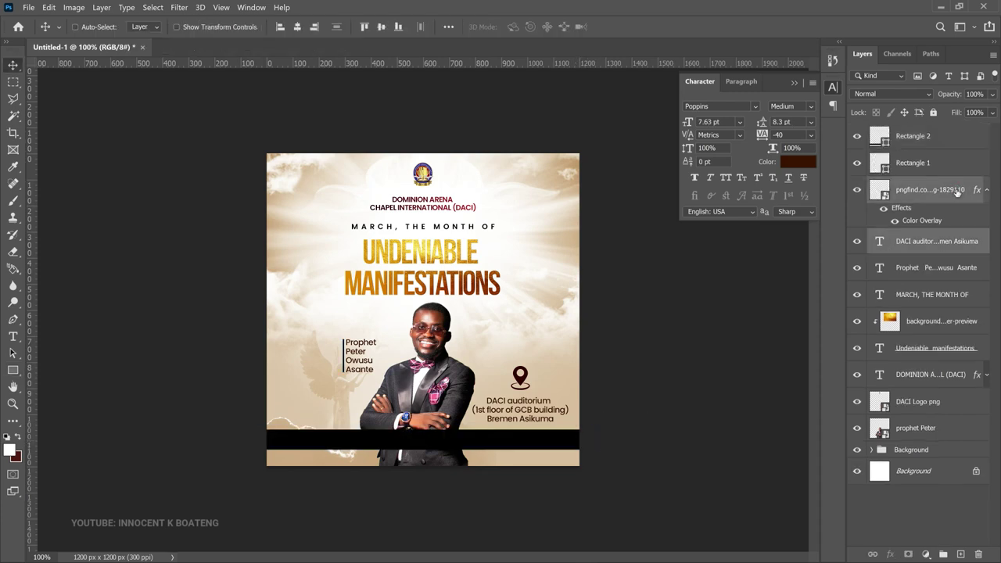
{"action": "key", "text": "Up"}
{"action": "key", "text": "Up"}
{"action": "key", "text": "Up"}
{"action": "key", "text": "Up"}
{"action": "key", "text": "Up"}
{"action": "key", "text": "Up"}
{"action": "key", "text": "Up"}
{"action": "key", "text": "Up"}
{"action": "key", "text": "Up"}
{"action": "key", "text": "Up"}
{"action": "key", "text": "Up"}
{"action": "key", "text": "Up"}
{"action": "key", "text": "Up"}
{"action": "key", "text": "Up"}
{"action": "key", "text": "Up"}
{"action": "key", "text": "Up"}
{"action": "key", "text": "Up"}
{"action": "key", "text": "Up"}
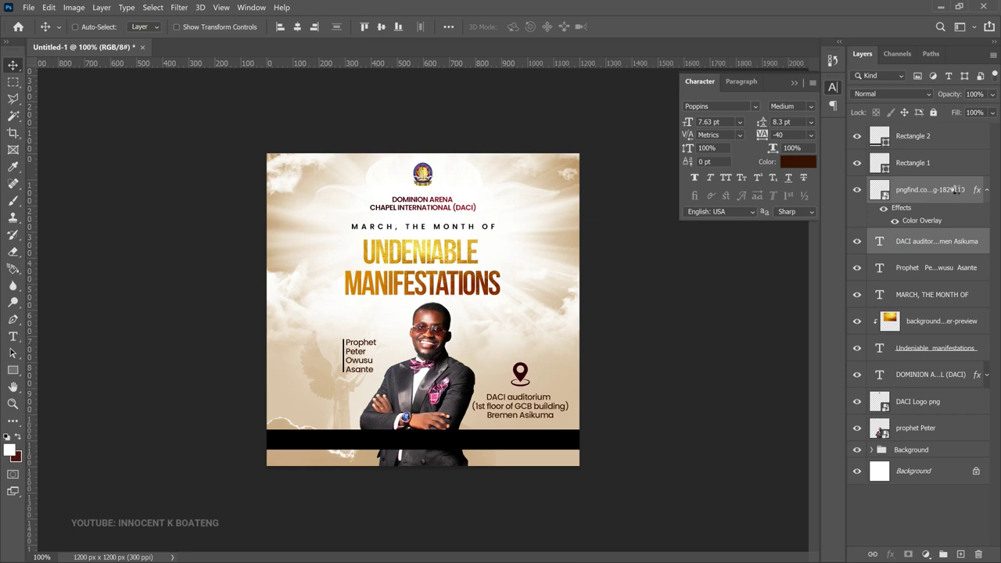
{"action": "key", "text": "Up"}
{"action": "key", "text": "Up"}
{"action": "key", "text": "Up"}
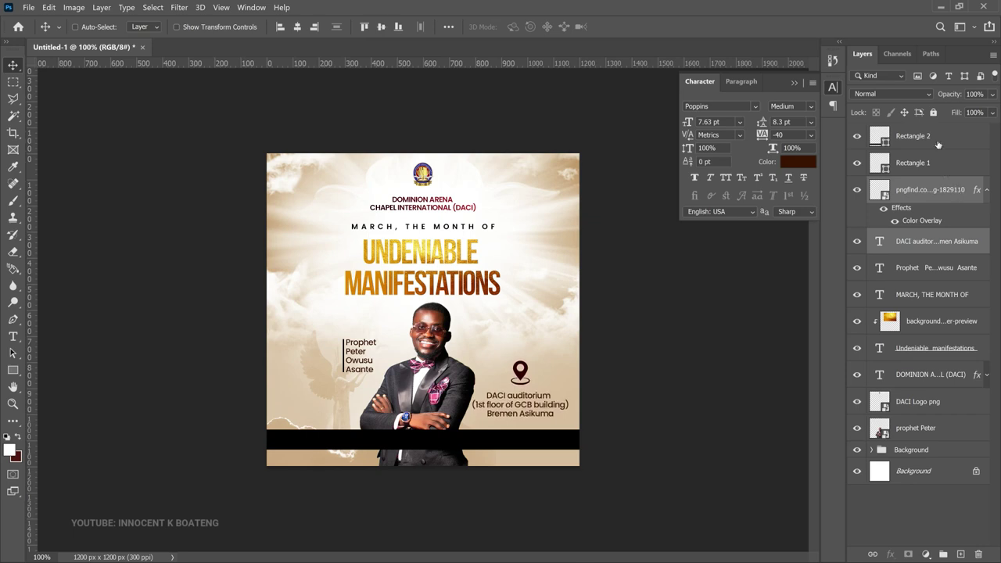
{"action": "left_click", "coordinate": [936, 140]}
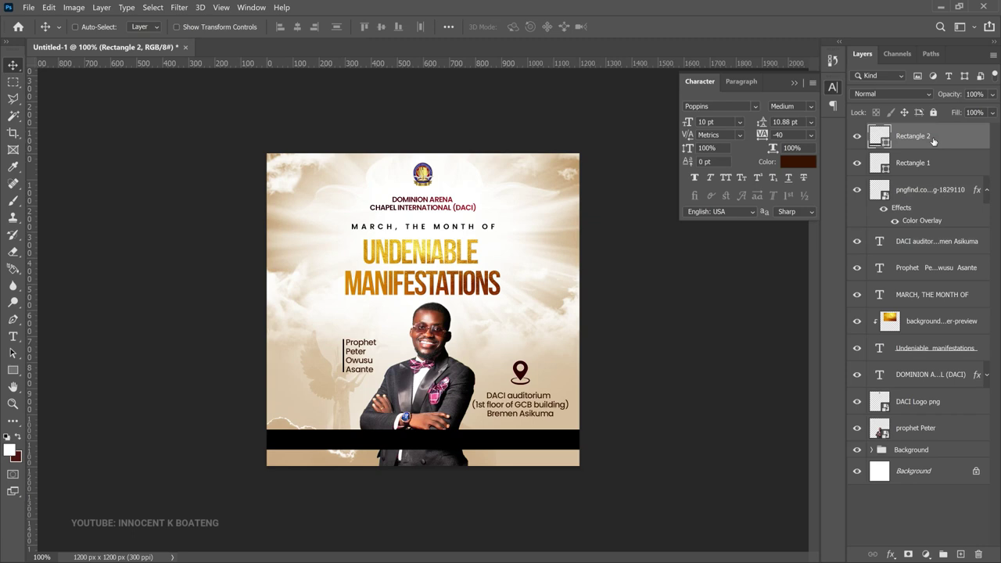
{"action": "right_click", "coordinate": [930, 138]}
Add a Gradient Overlay to Rectangle 2 using the brown fire preset.
{"action": "left_click", "coordinate": [801, 26]}
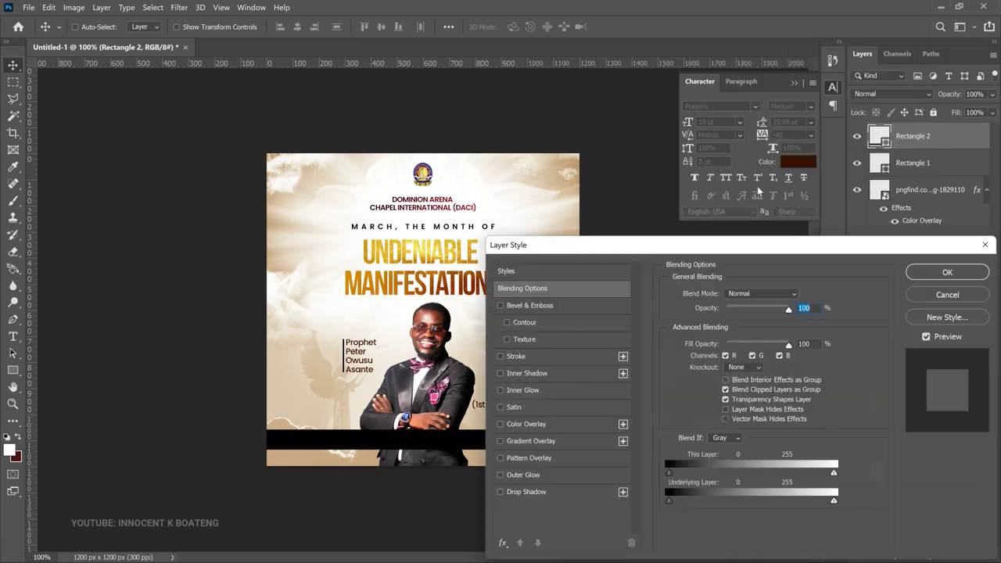
{"action": "left_click", "coordinate": [543, 441]}
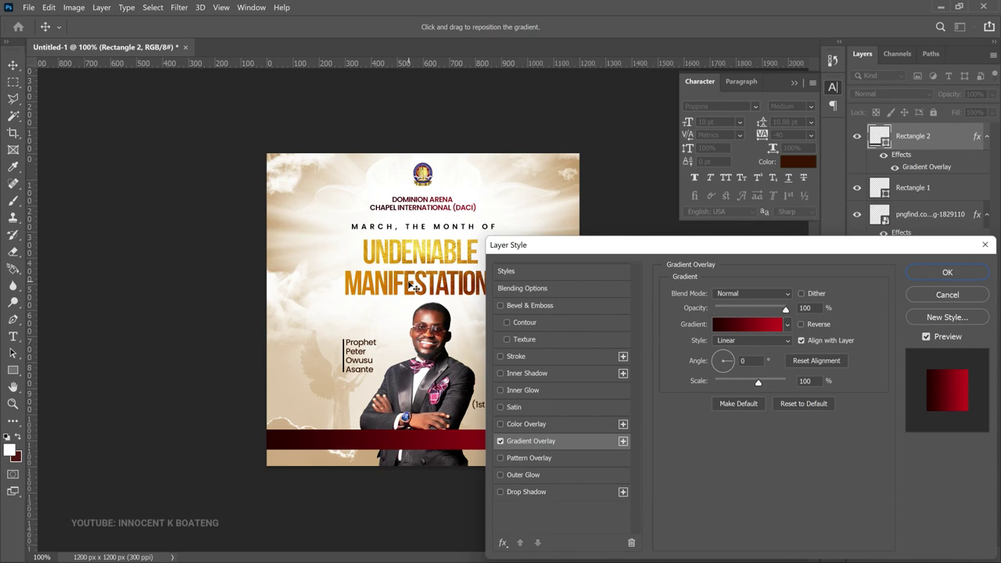
{"action": "left_click", "coordinate": [755, 328]}
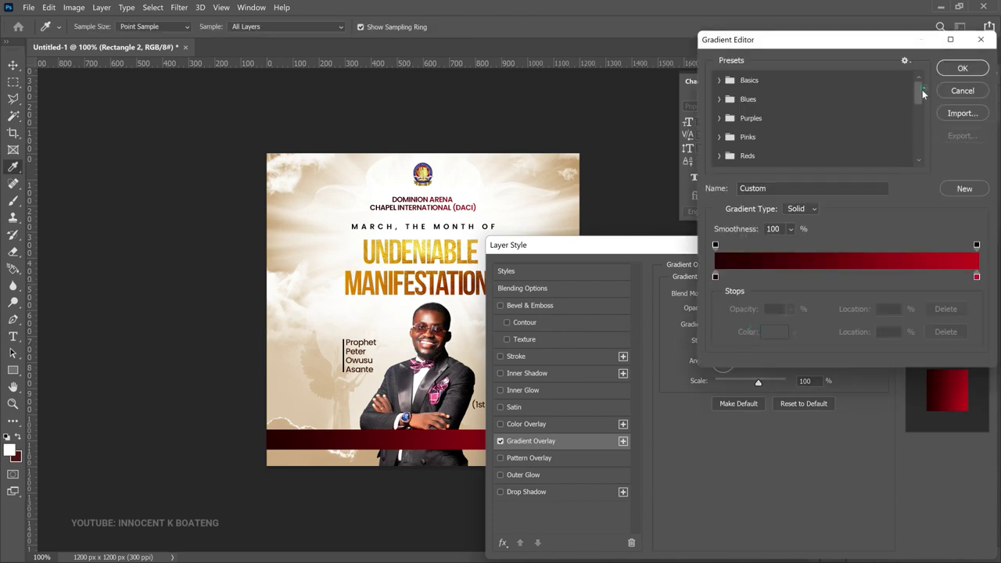
{"action": "left_click_drag", "start_coordinate": [920, 93], "coordinate": [913, 159]}
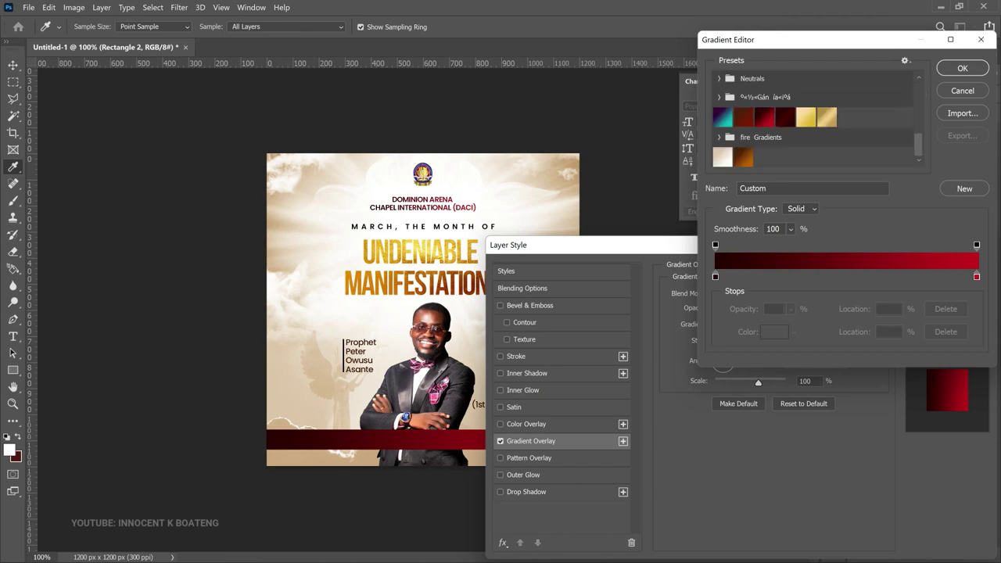
{"action": "left_click", "coordinate": [740, 162]}
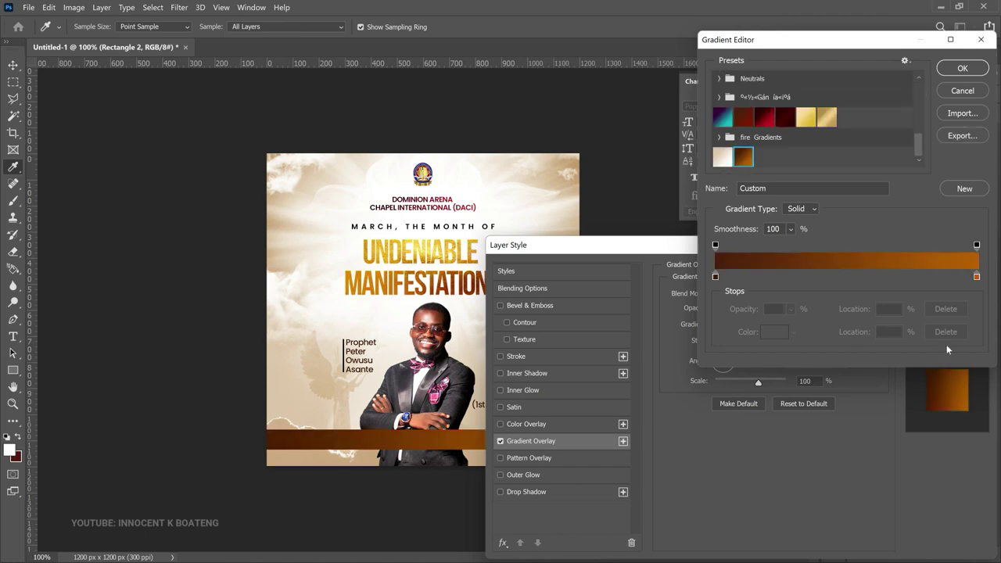
Set the gradient stops to #4b1c00 and #b96200 and apply the overlay.
{"action": "left_click", "coordinate": [714, 276]}
{"action": "left_click", "coordinate": [770, 332]}
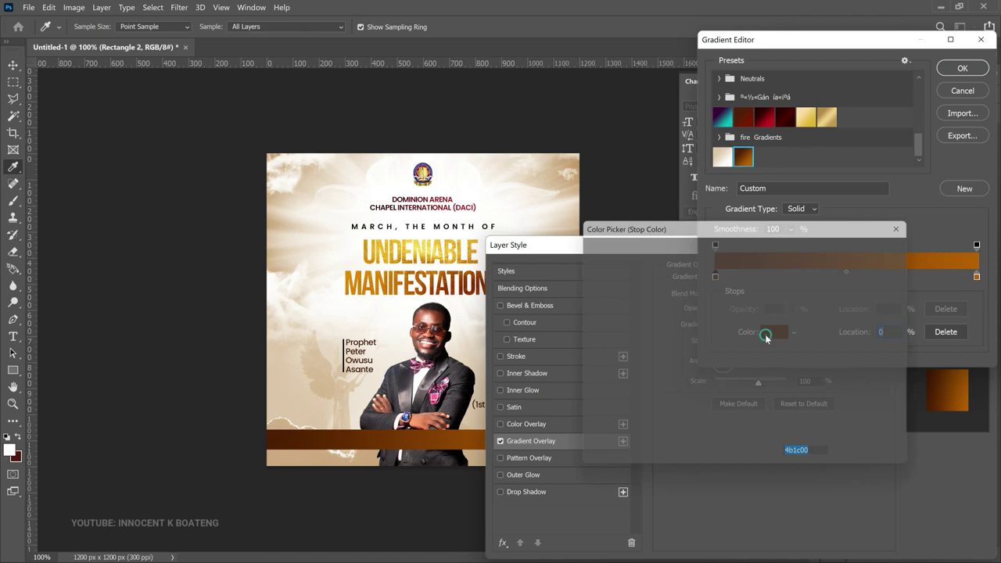
{"action": "left_click", "coordinate": [877, 247]}
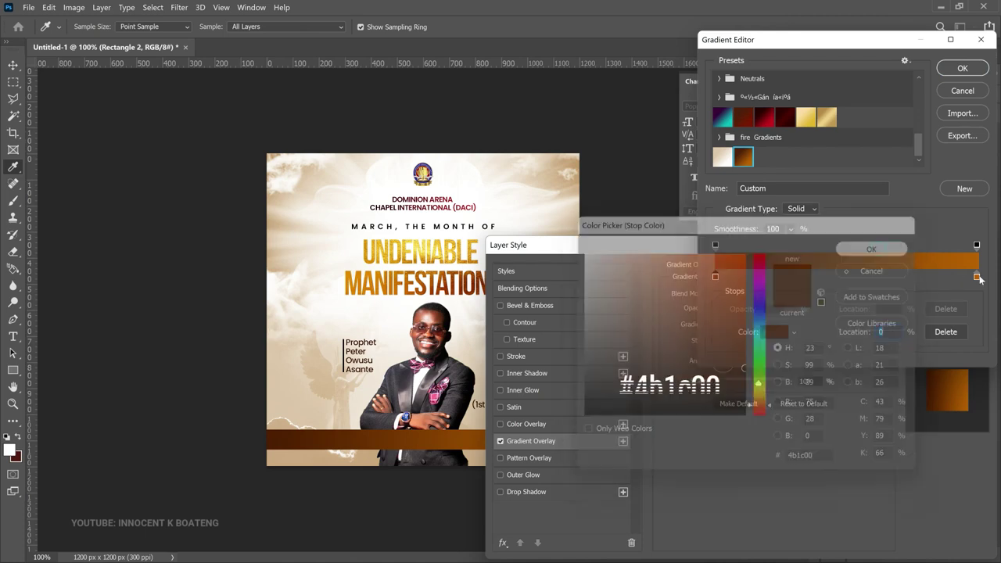
{"action": "left_click", "coordinate": [977, 276]}
{"action": "left_click", "coordinate": [785, 331]}
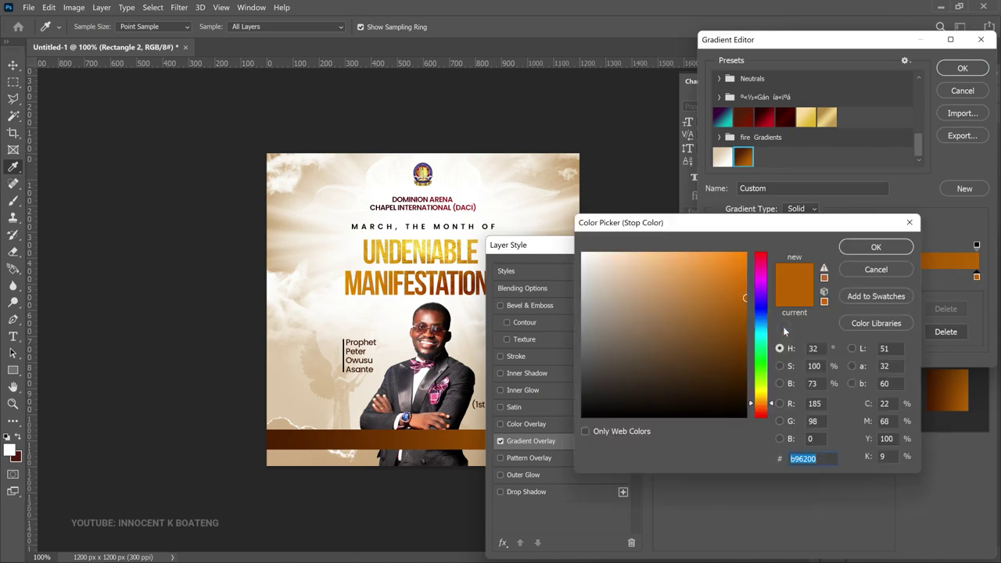
{"action": "left_click", "coordinate": [876, 246]}
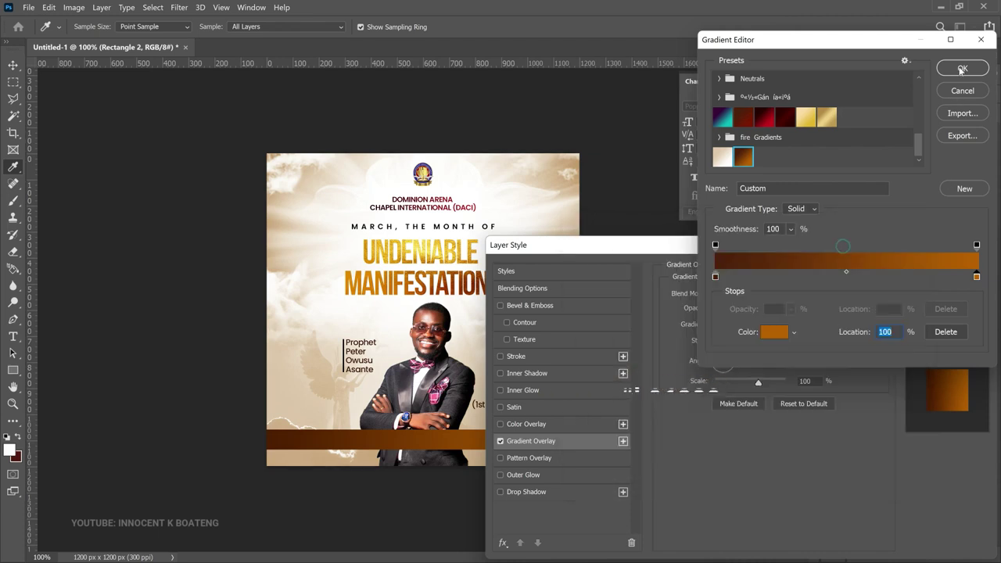
{"action": "left_click", "coordinate": [962, 68]}
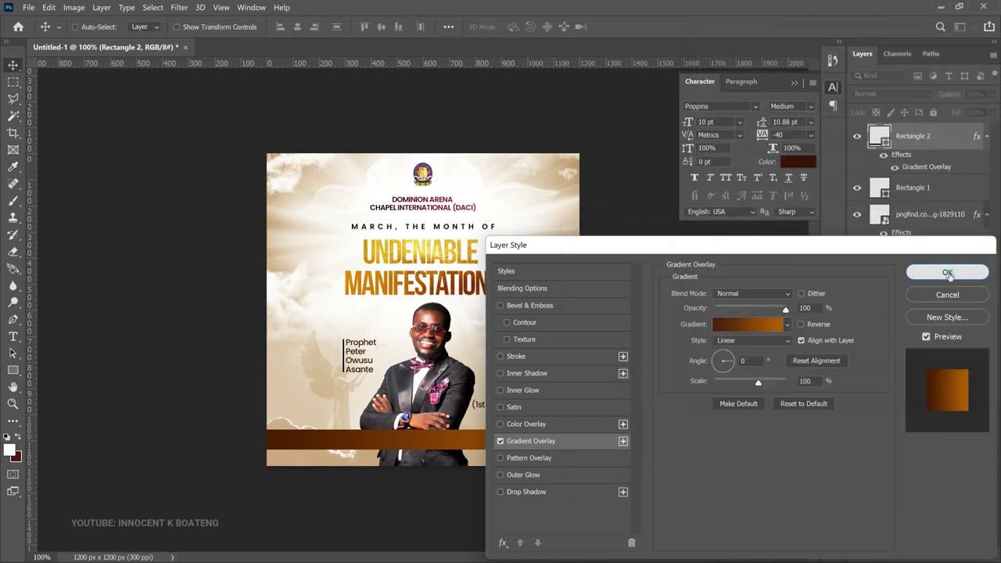
{"action": "left_click", "coordinate": [948, 273]}
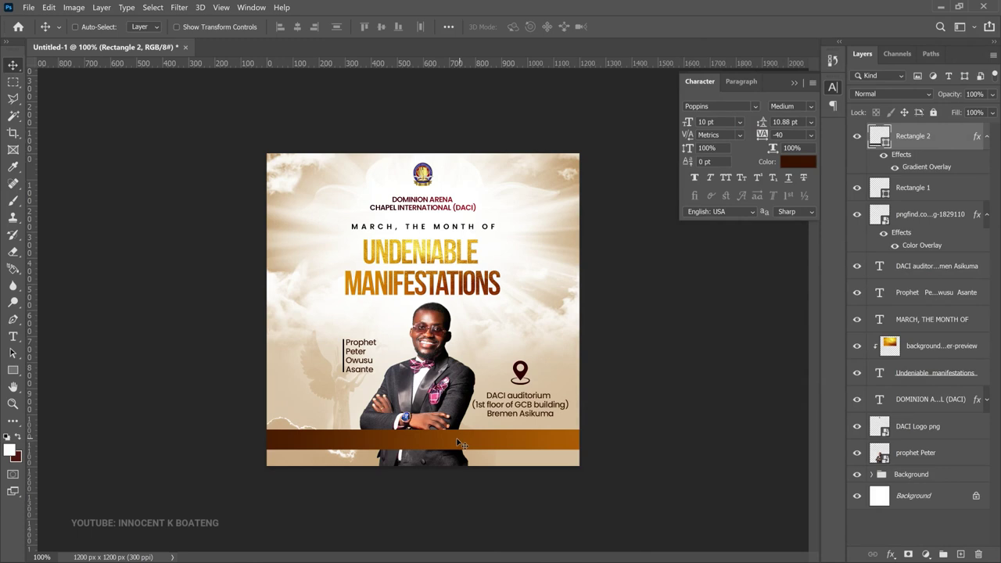
Add a white text line with the church's social media handles on the brown bar.
{"action": "key", "text": "t"}
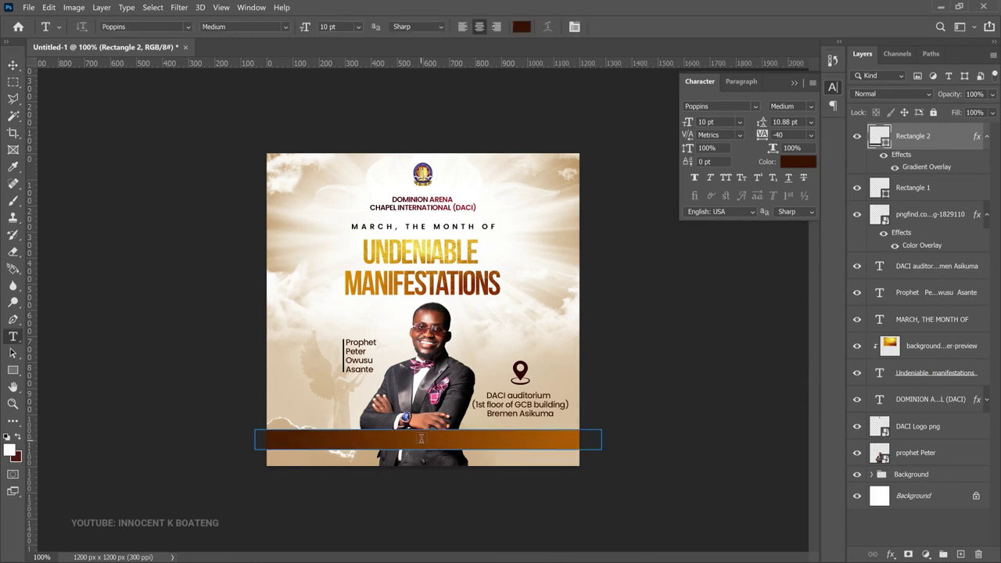
{"action": "left_click", "coordinate": [421, 438]}
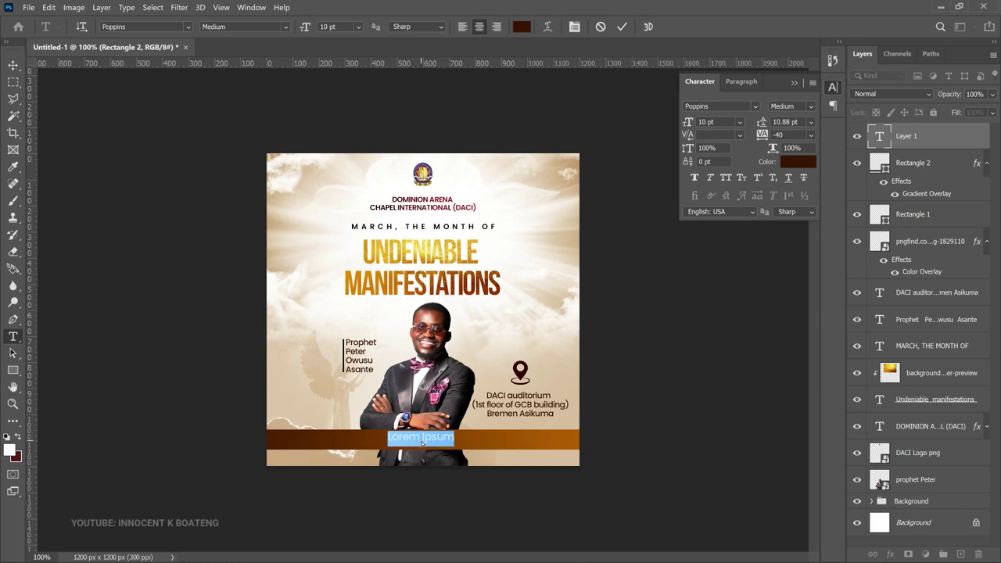
{"action": "key", "text": "ctrl+v"}
{"action": "key", "text": "ctrl+a"}
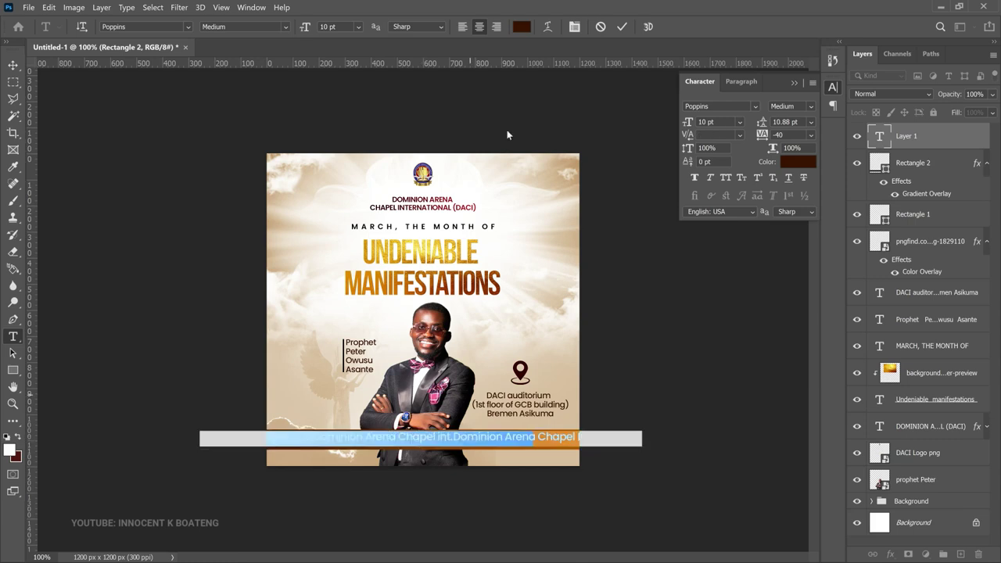
{"action": "left_click", "coordinate": [522, 27]}
{"action": "left_click_drag", "start_coordinate": [617, 258], "coordinate": [581, 254]}
{"action": "left_click", "coordinate": [877, 247]}
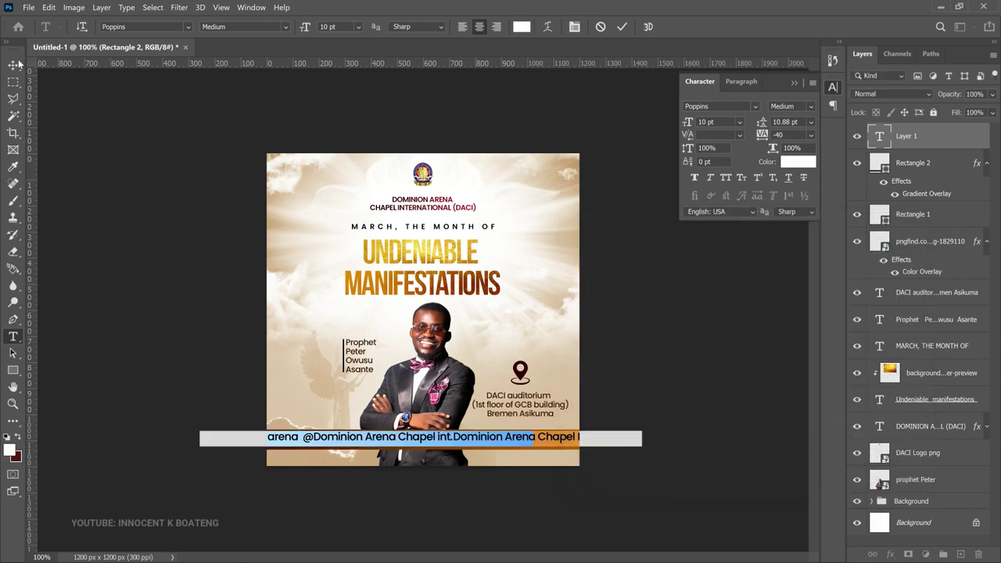
{"action": "left_click", "coordinate": [13, 64]}
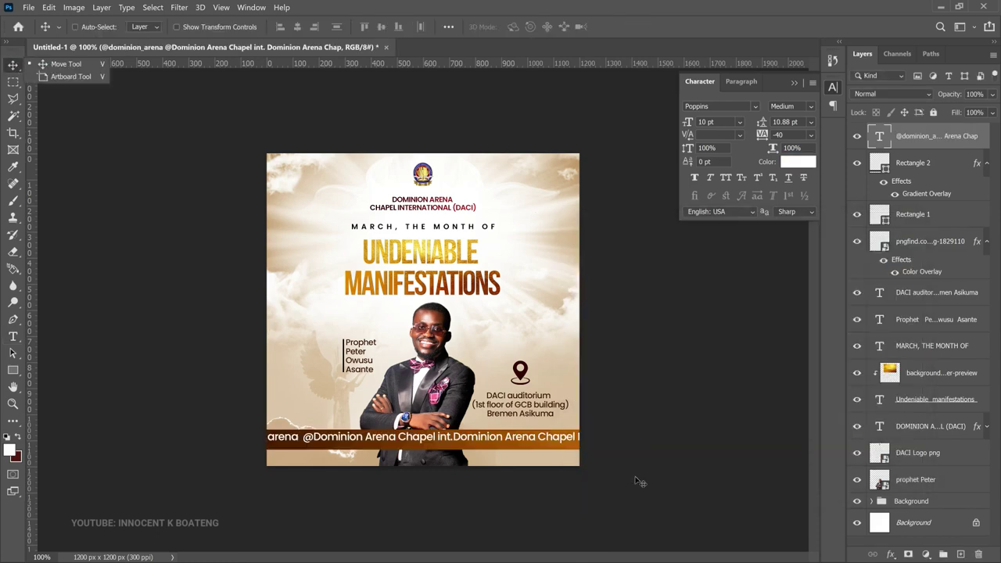
Scale the handles text down to 76.85% so it fits the bar.
{"action": "key", "text": "ctrl+t"}
{"action": "left_click_drag", "start_coordinate": [646, 450], "coordinate": [542, 445]}
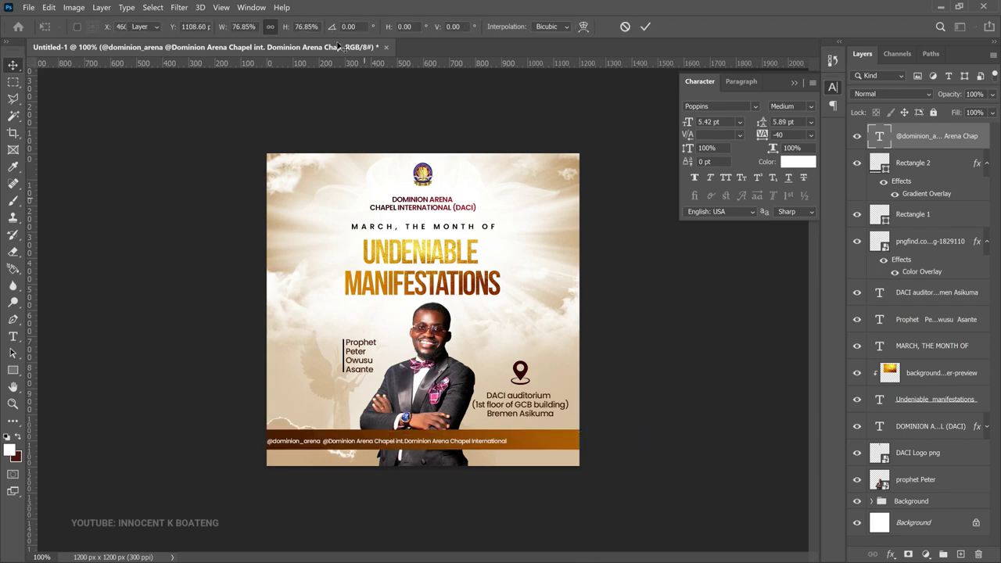
{"action": "key", "text": "Return"}
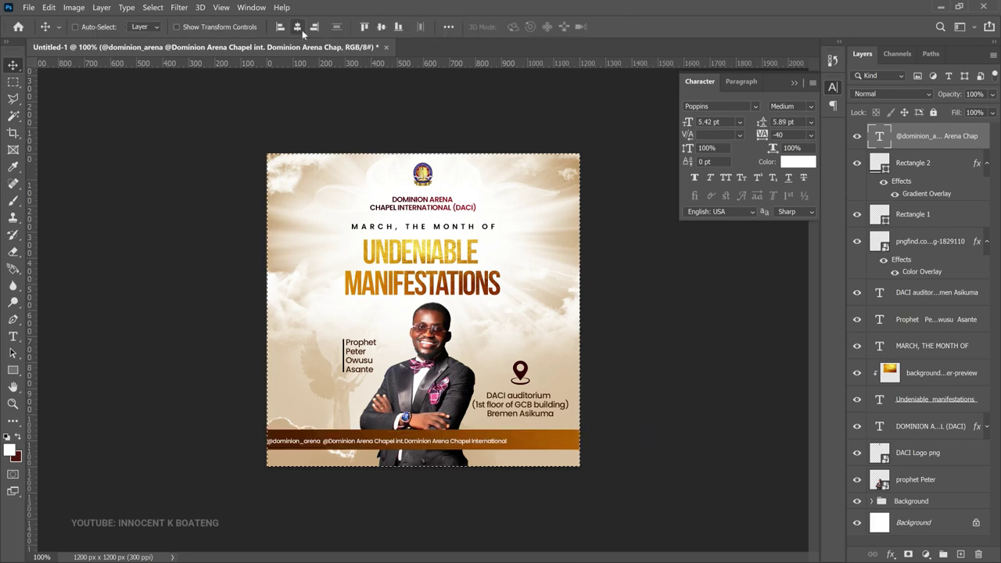
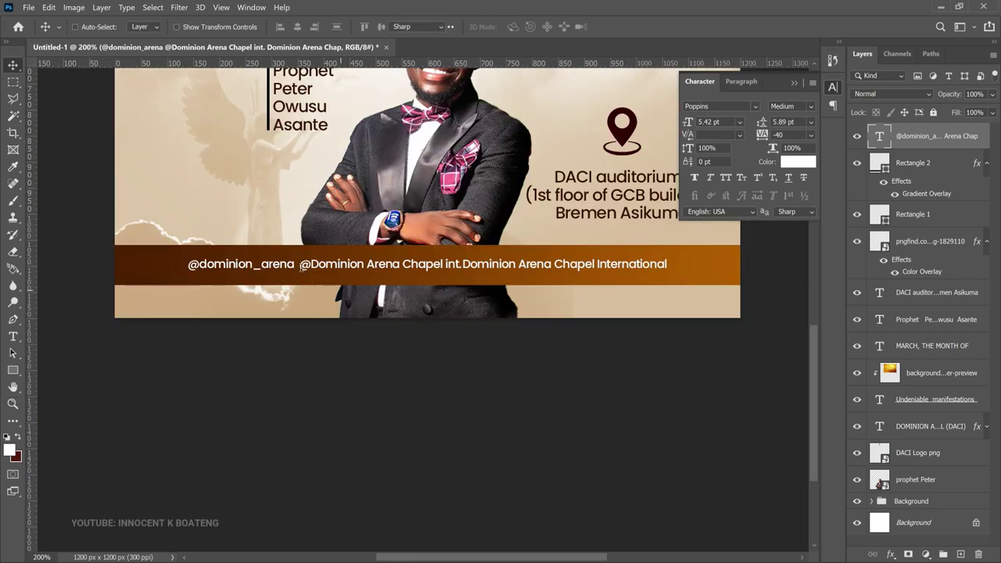
Add spacing between the social handles in the footer text.
{"action": "left_click", "coordinate": [301, 266]}
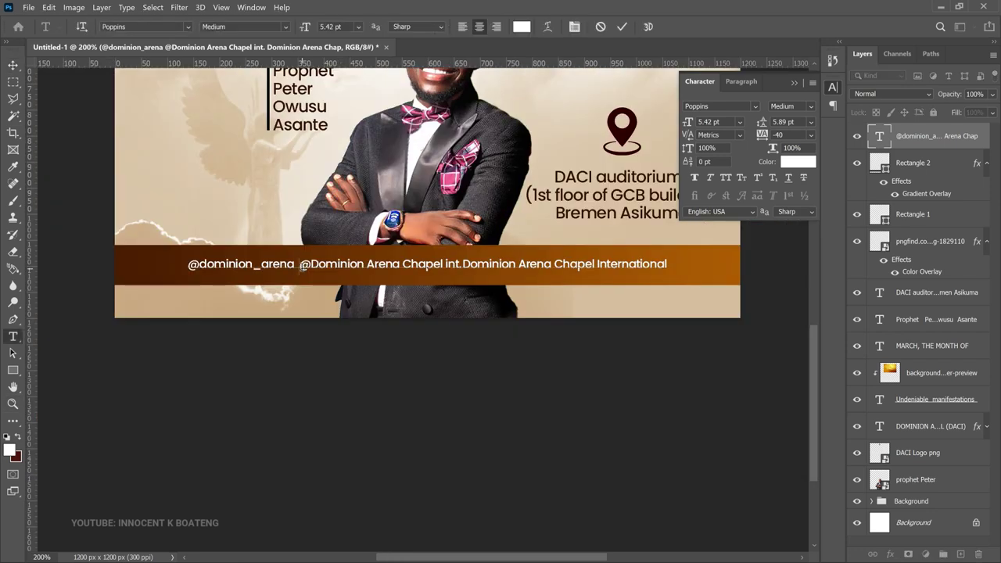
{"action": "left_click", "coordinate": [459, 266]}
{"action": "key", "text": "ctrl+Return"}
{"action": "key", "text": "v"}
{"action": "scroll", "coordinate": [482, 335], "scroll_direction": "up", "scroll_amount": 3}
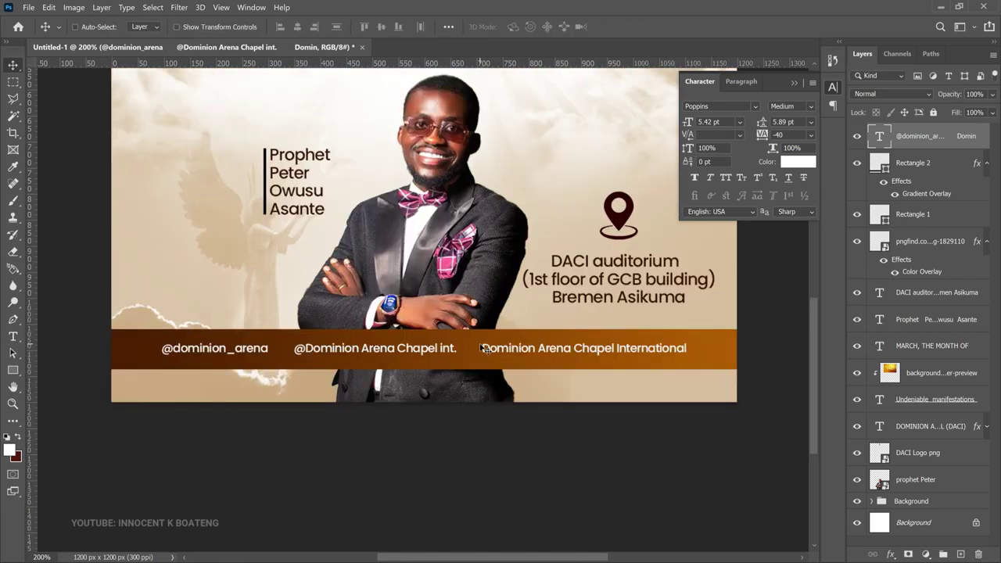
{"action": "left_click", "coordinate": [28, 7]}
{"action": "left_click", "coordinate": [60, 249]}
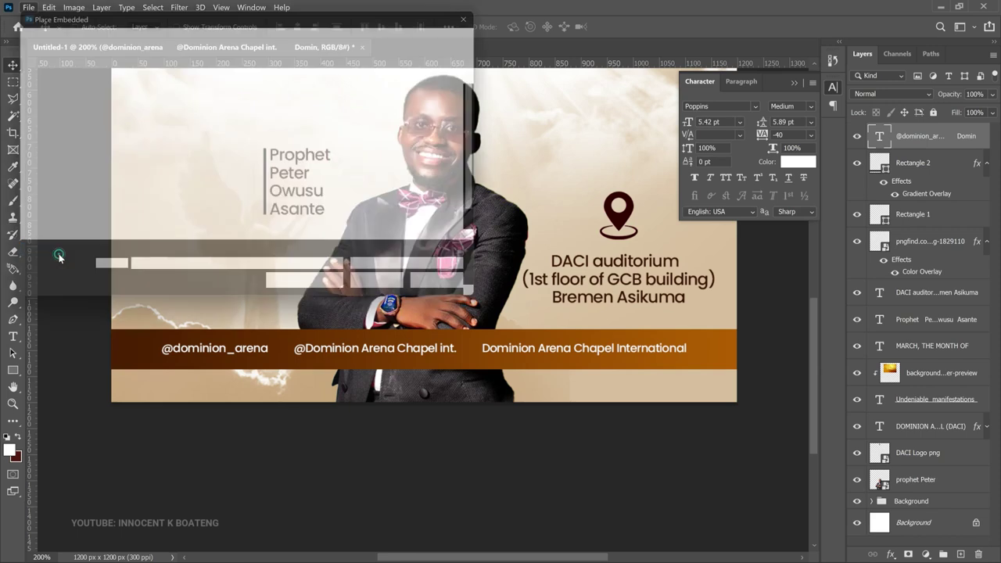
{"action": "scroll", "coordinate": [328, 153], "scroll_direction": "down", "scroll_amount": 1}
{"action": "double_click", "coordinate": [426, 196]}
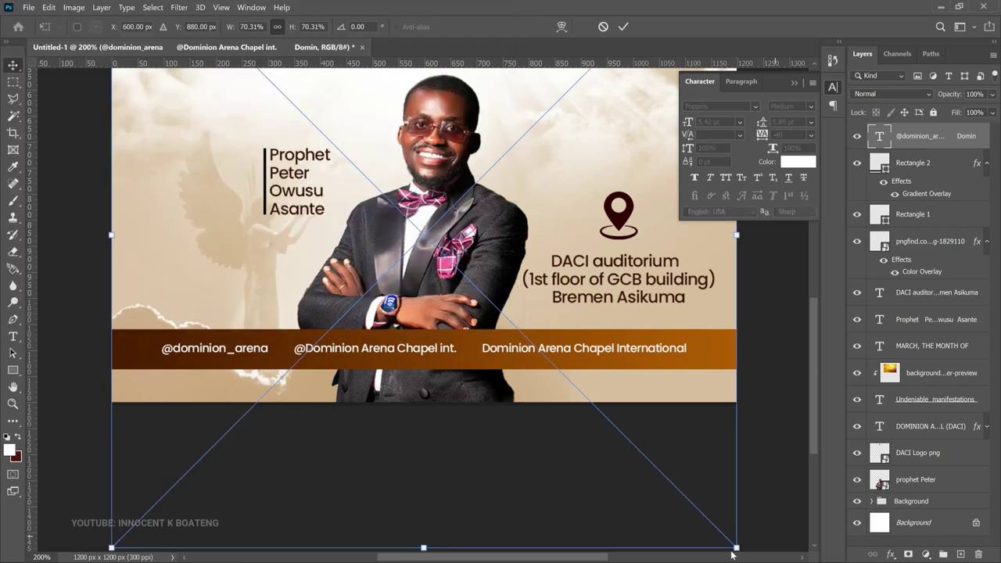
{"action": "left_click_drag", "start_coordinate": [737, 548], "coordinate": [538, 349]}
{"action": "left_click_drag", "start_coordinate": [357, 119], "coordinate": [150, 356]}
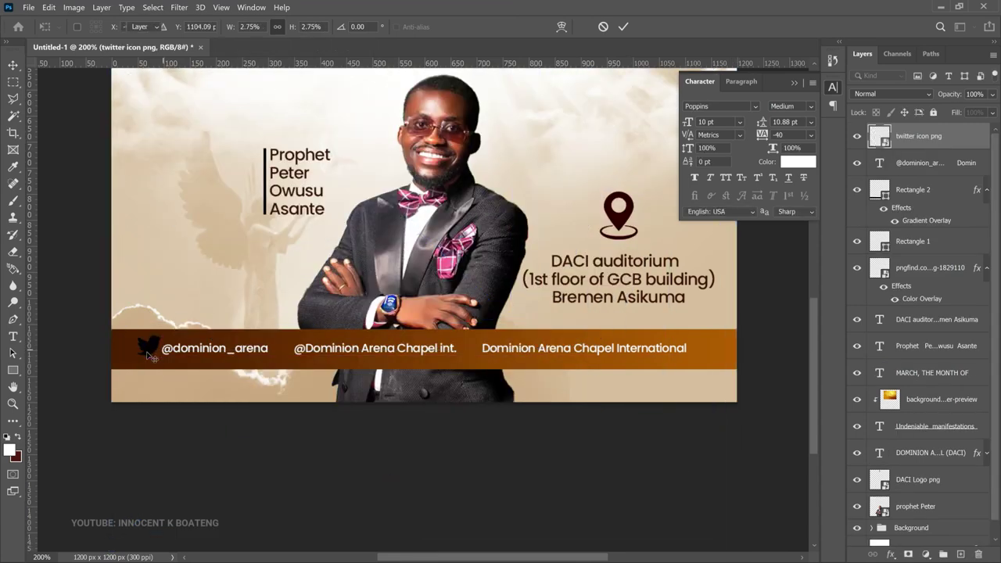
{"action": "key", "text": "Return"}
Rasterize the Twitter icon layer and give it a #ffffff Color Overlay.
{"action": "right_click", "coordinate": [924, 135]}
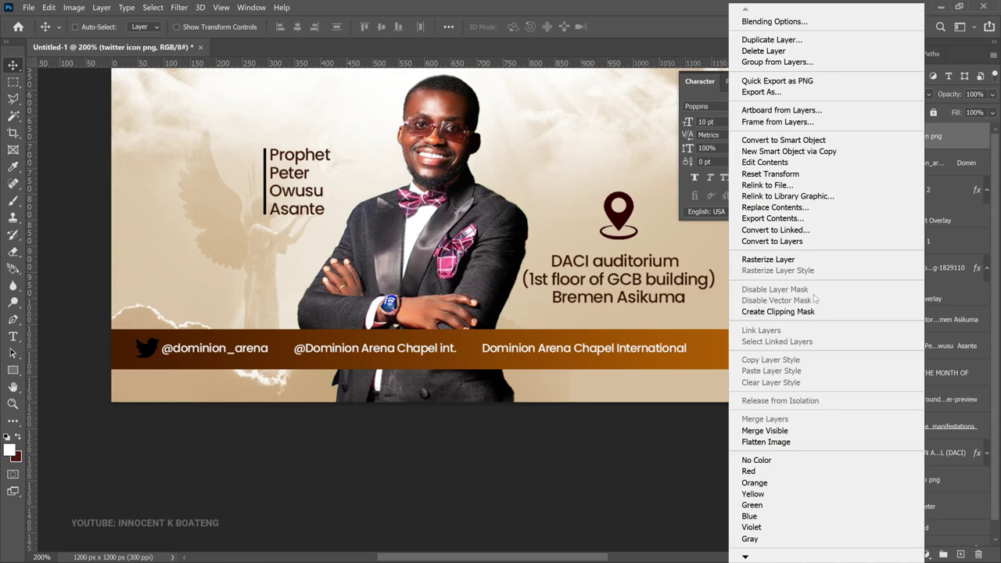
{"action": "left_click", "coordinate": [768, 259]}
{"action": "right_click", "coordinate": [907, 135]}
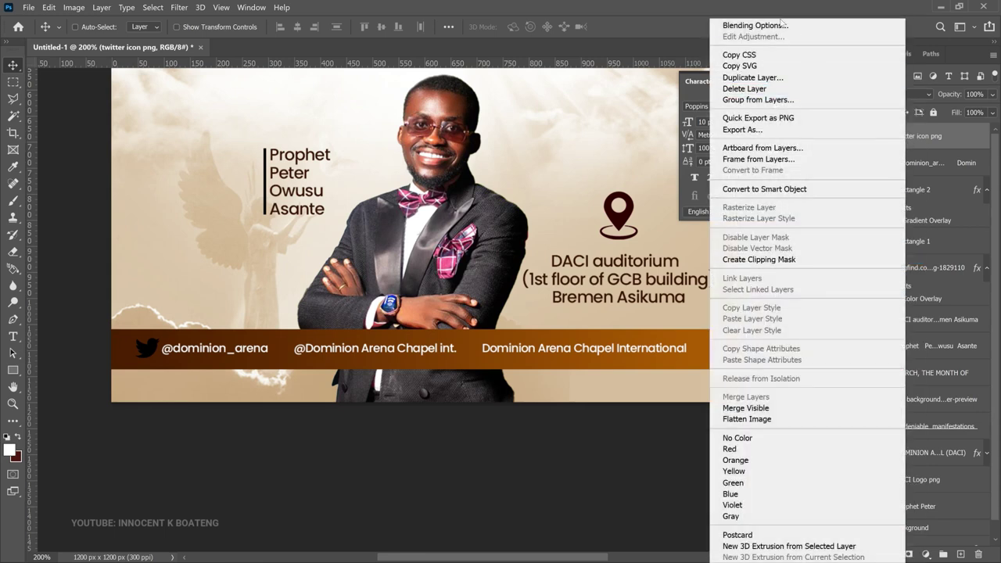
{"action": "left_click", "coordinate": [780, 24]}
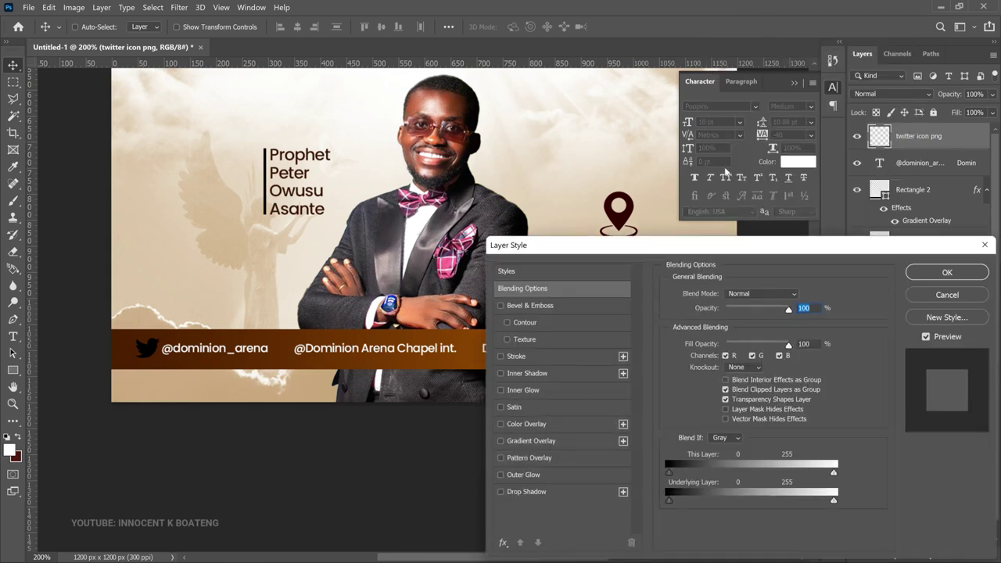
{"action": "left_click", "coordinate": [526, 424]}
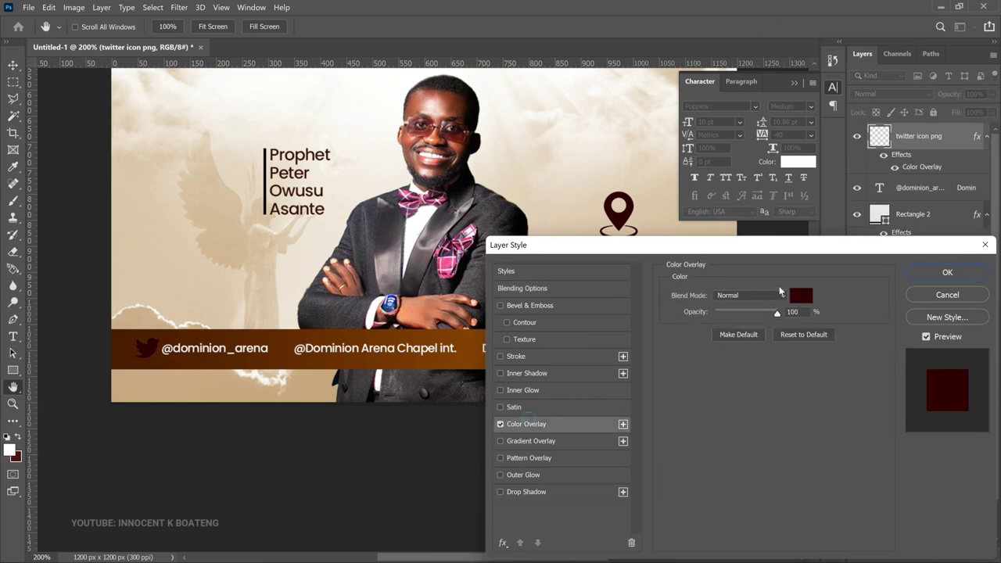
{"action": "left_click", "coordinate": [796, 294]}
{"action": "type", "text": "ffffff"}
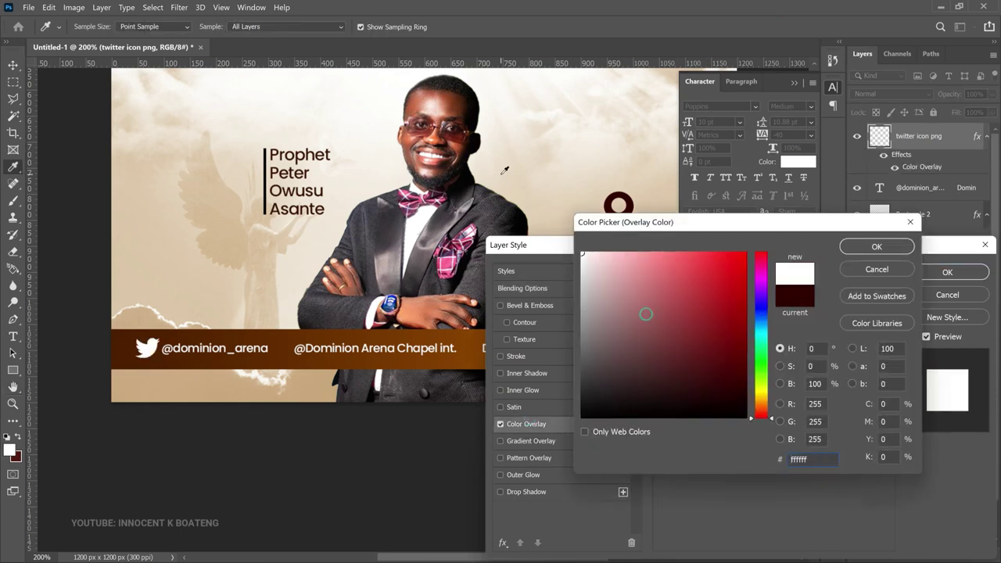
{"action": "left_click", "coordinate": [904, 248]}
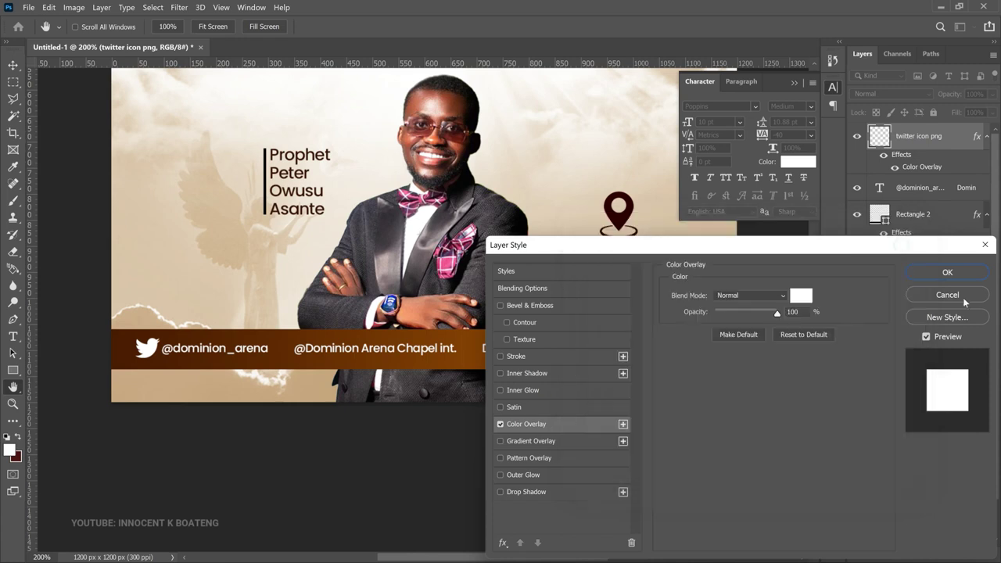
{"action": "left_click", "coordinate": [946, 272]}
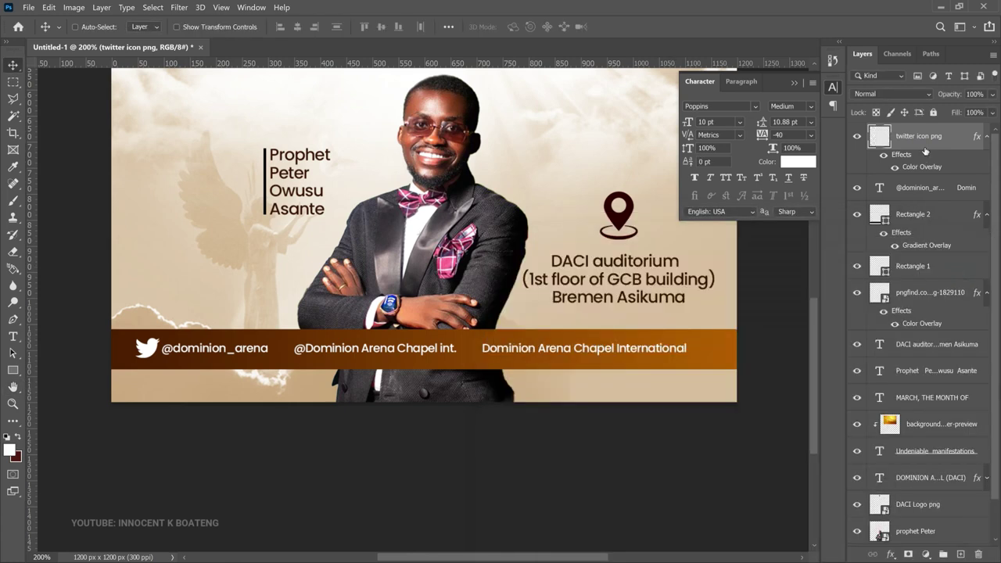
{"action": "left_click", "coordinate": [986, 138]}
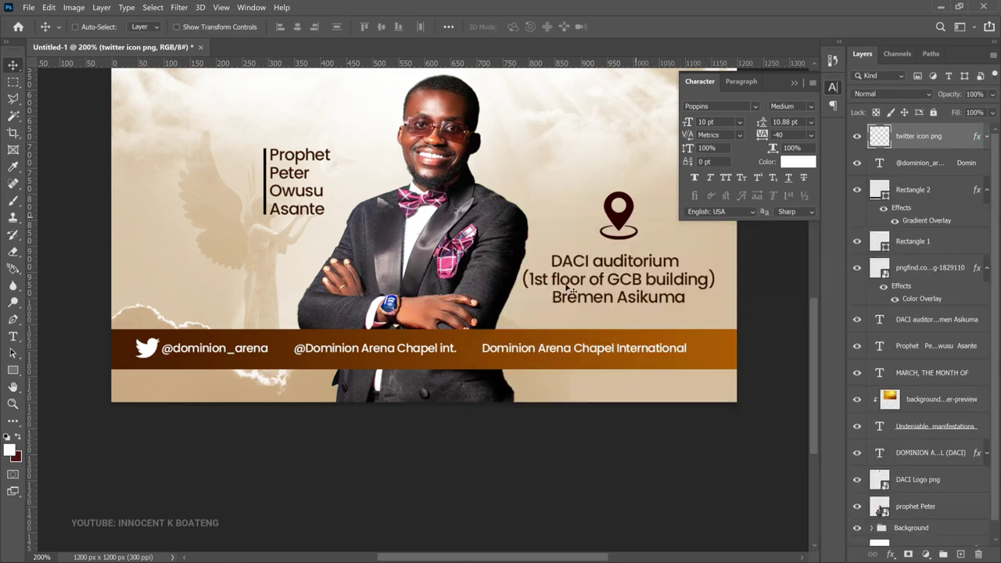
Place the Instagram clipart as embedded and shrink it to a small icon.
{"action": "left_click", "coordinate": [26, 10]}
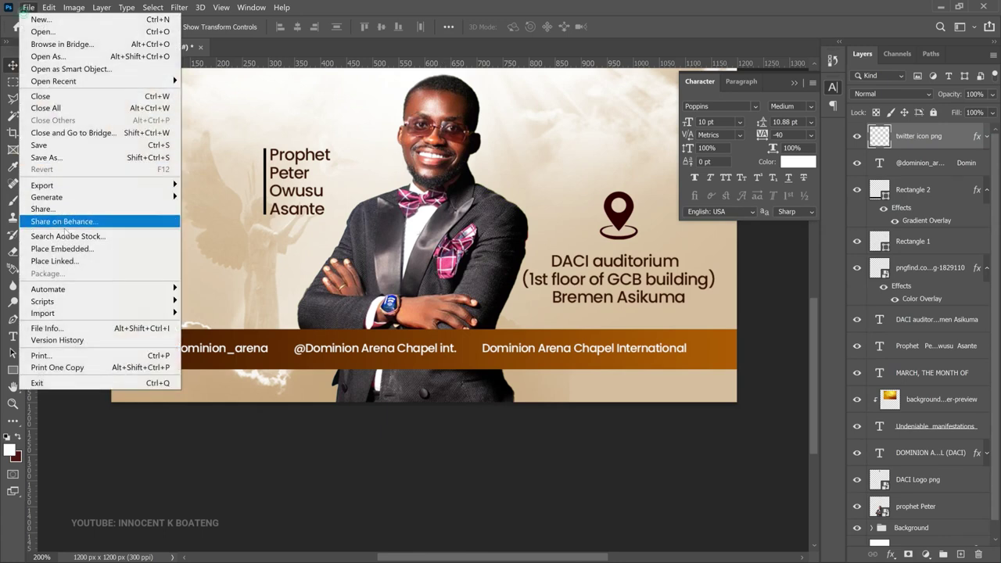
{"action": "left_click", "coordinate": [74, 249]}
{"action": "left_click", "coordinate": [323, 290]}
{"action": "left_click_drag", "start_coordinate": [737, 547], "coordinate": [244, 168]}
{"action": "left_click_drag", "start_coordinate": [282, 113], "coordinate": [152, 245]}
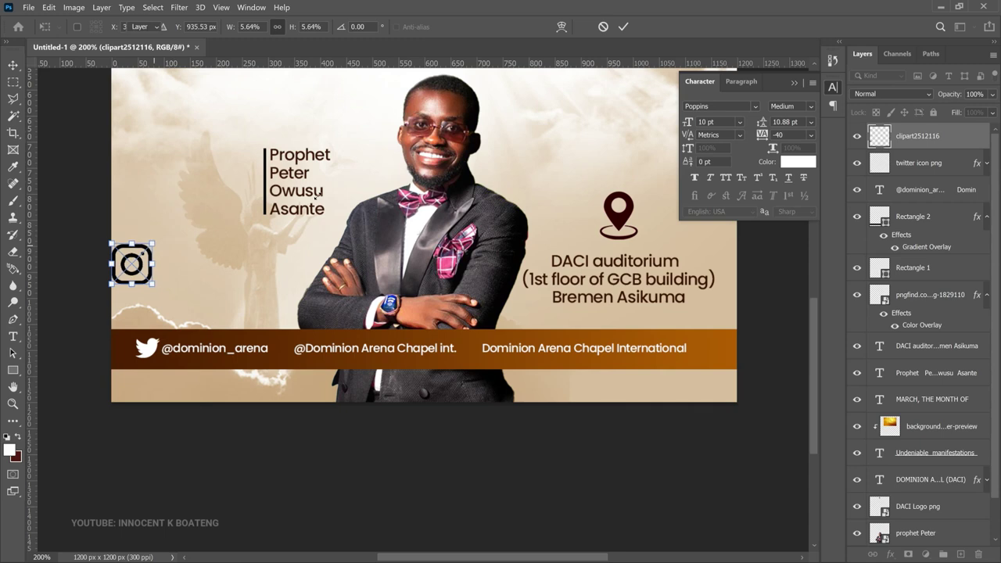
{"action": "key", "text": "Return"}
Add horizontal guides at 1094.5 px and 1137 px and move the Instagram icon into the footer.
{"action": "left_click_drag", "start_coordinate": [365, 66], "coordinate": [337, 337]}
{"action": "left_click_drag", "start_coordinate": [419, 66], "coordinate": [384, 357]}
{"action": "left_click_drag", "start_coordinate": [153, 280], "coordinate": [315, 358]}
{"action": "key", "text": "z"}
{"action": "left_click", "coordinate": [296, 343]}
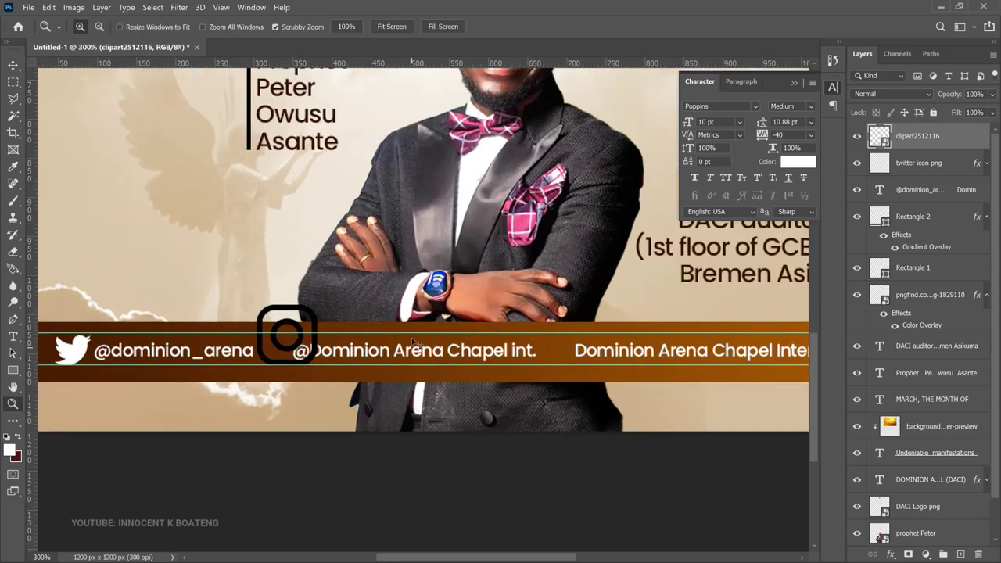
{"action": "key", "text": "ctrl+t"}
{"action": "left_click_drag", "start_coordinate": [317, 304], "coordinate": [288, 333]}
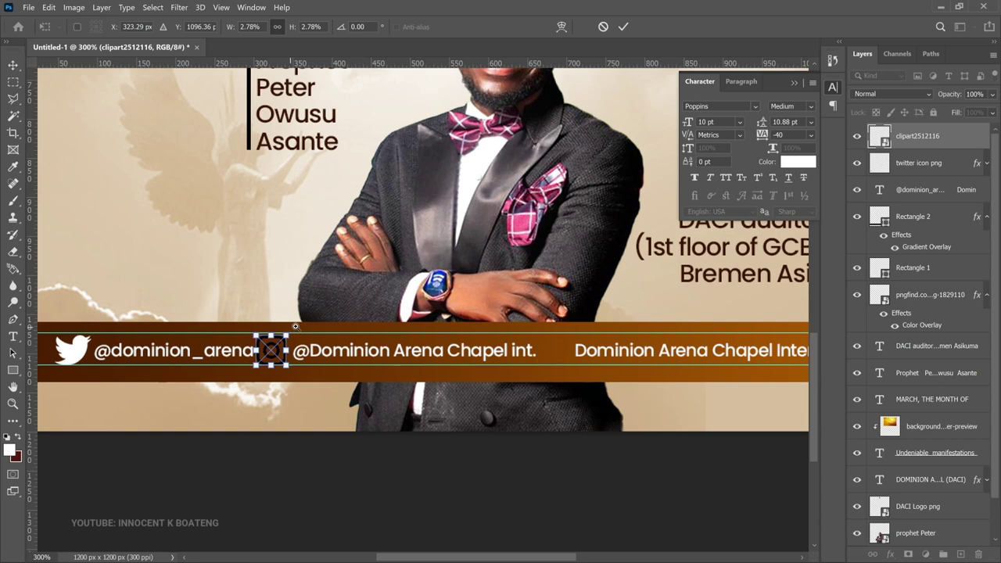
{"action": "key", "text": "Return"}
{"action": "key", "text": "z"}
{"action": "key", "text": "v"}
{"action": "key", "text": "Right"}
{"action": "key", "text": "Right"}
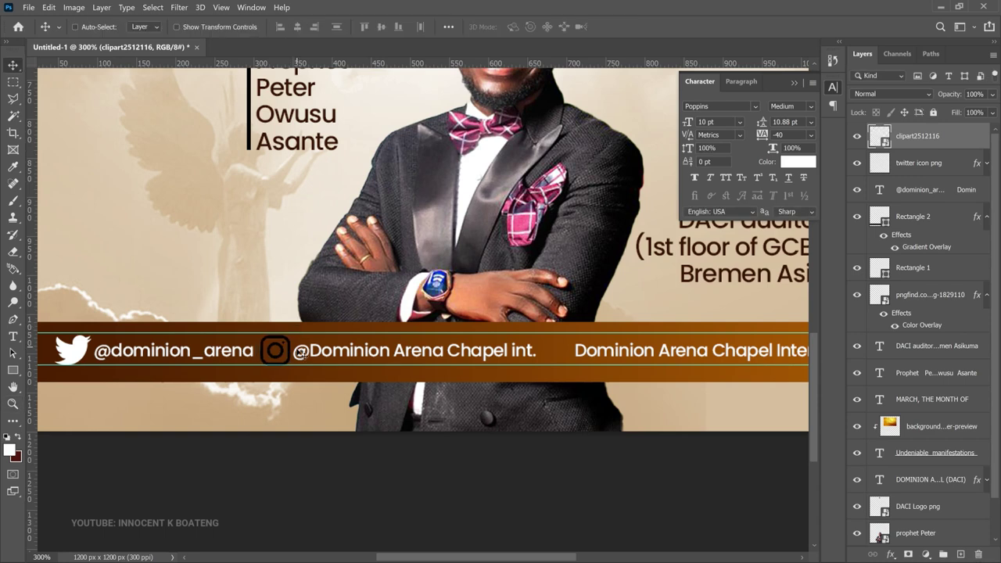
{"action": "key", "text": "Down"}
Rasterize the Instagram layer and copy the Twitter icon's white overlay onto it.
{"action": "right_click", "coordinate": [922, 140]}
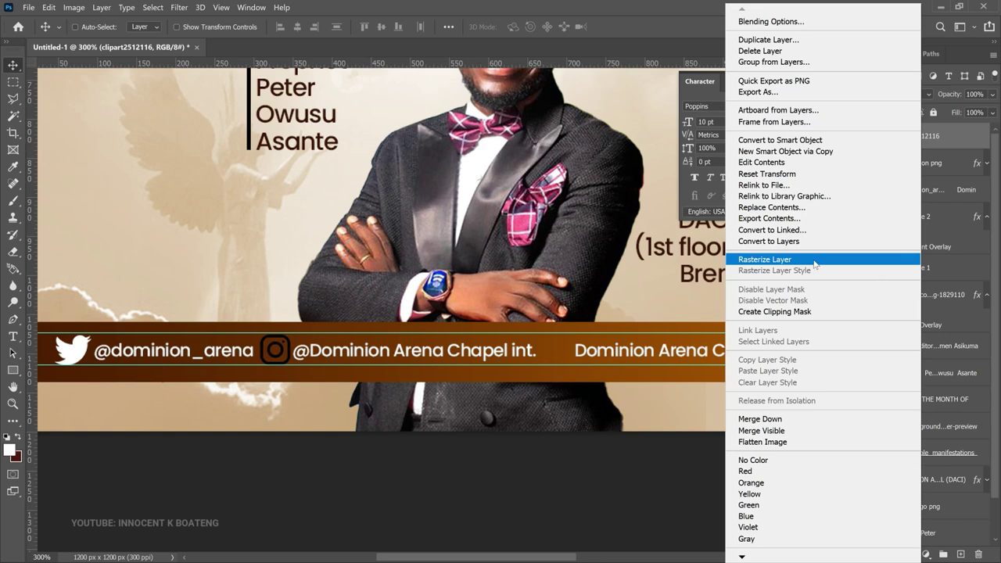
{"action": "left_click", "coordinate": [814, 260]}
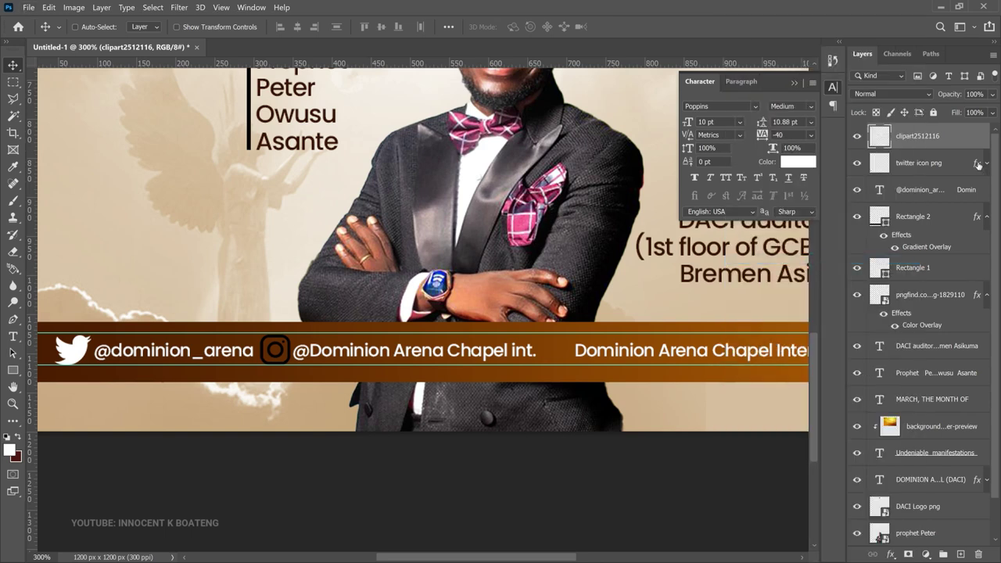
{"action": "left_click_drag", "start_coordinate": [977, 164], "coordinate": [974, 140]}
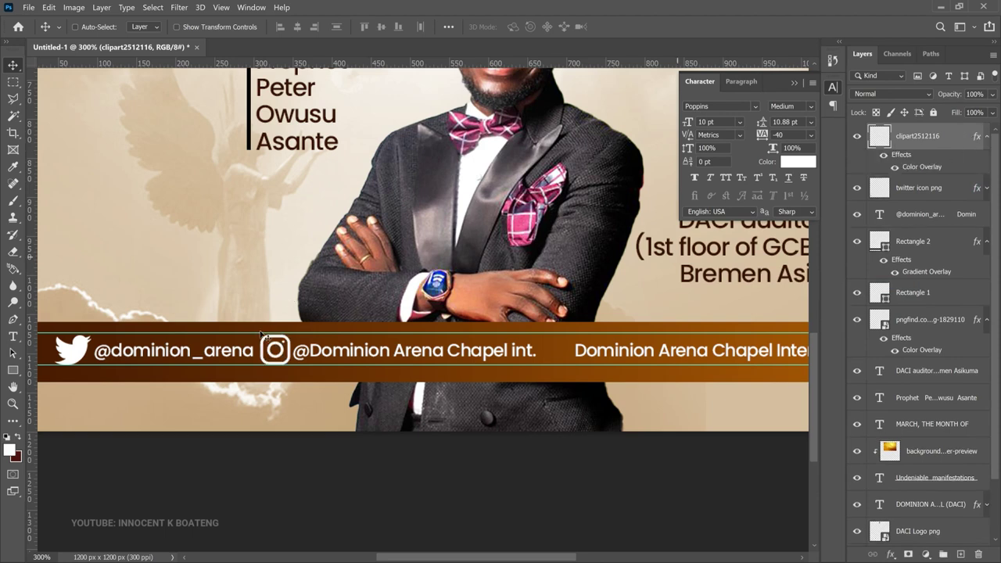
{"action": "left_click_drag", "start_coordinate": [515, 319], "coordinate": [453, 309]}
{"action": "left_click", "coordinate": [28, 8]}
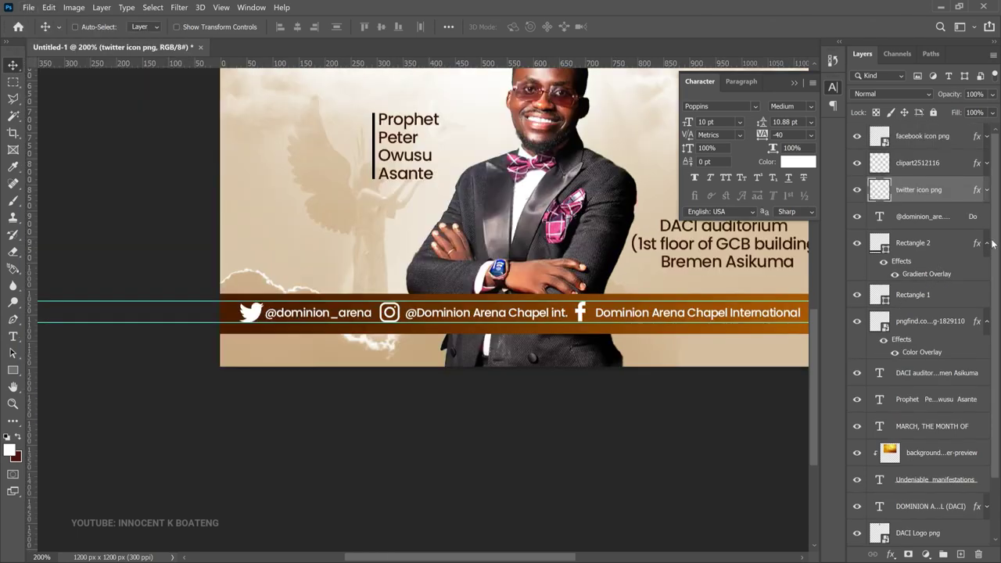
Group the footer handles text and icon layers into Group 1.
{"action": "left_click", "coordinate": [949, 217]}
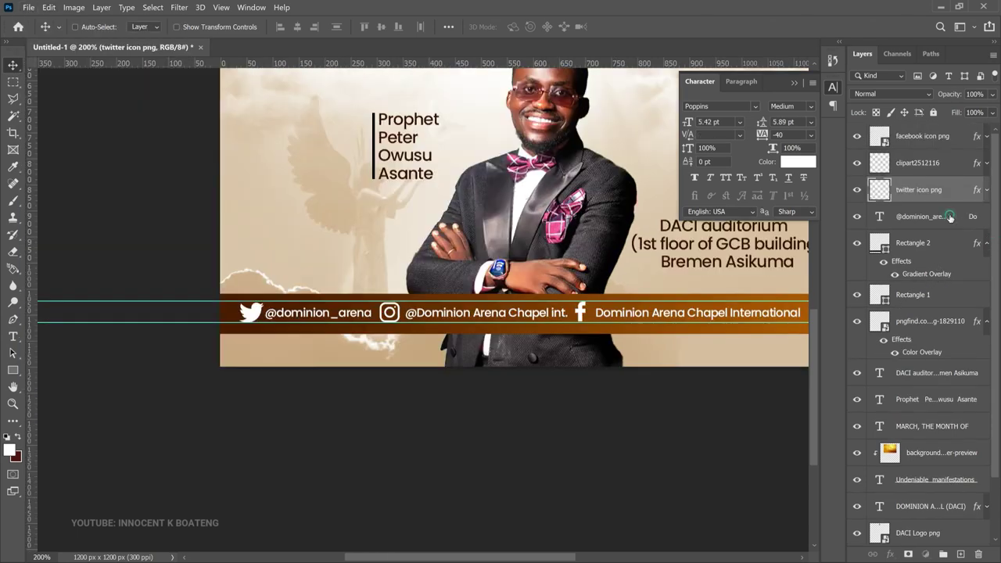
{"action": "left_click", "coordinate": [923, 136], "text": "shift"}
{"action": "key", "text": "ctrl+g"}
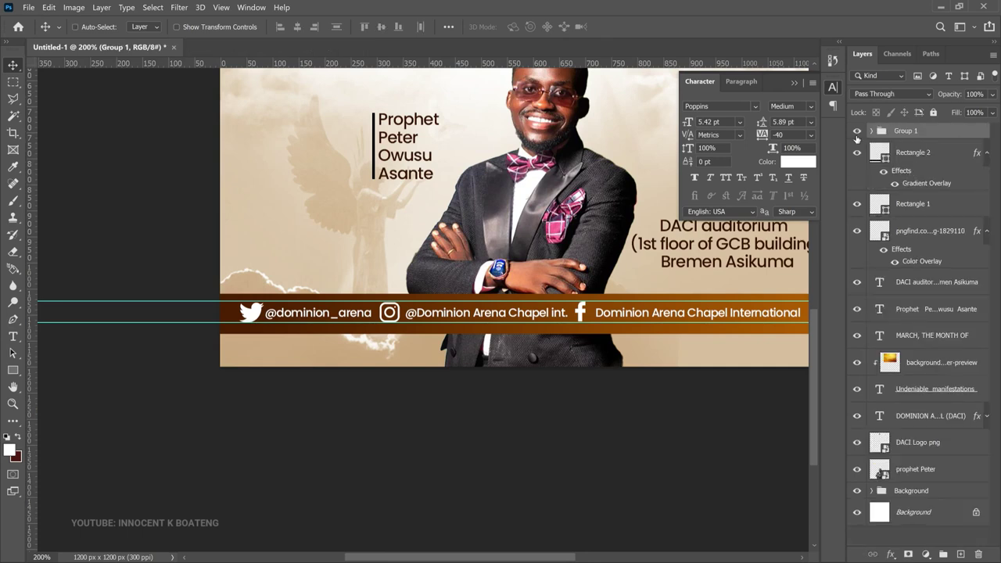
{"action": "key", "text": "z"}
{"action": "left_click", "coordinate": [598, 266], "text": "alt"}
{"action": "key", "text": "v"}
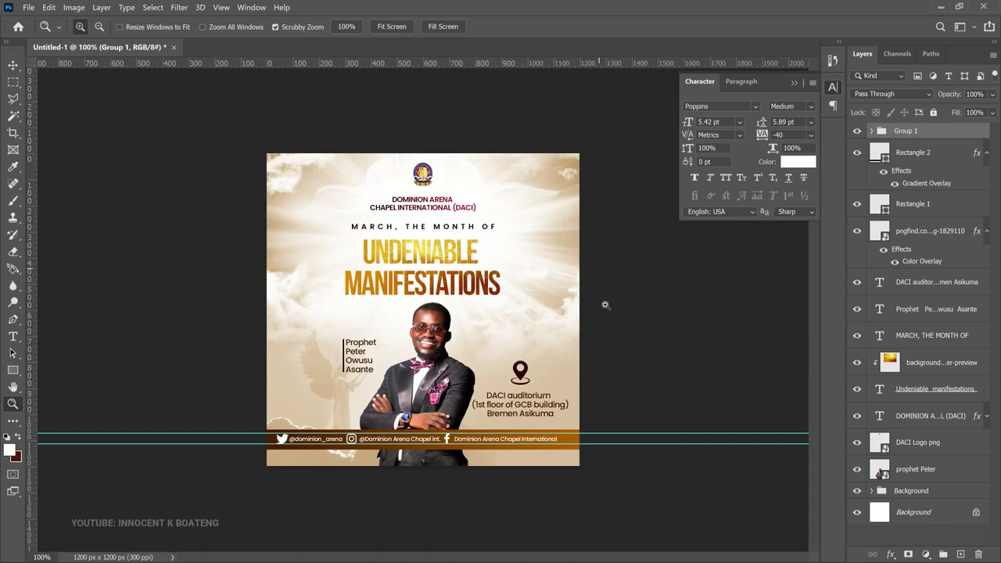
{"action": "key", "text": "ctrl+plus"}
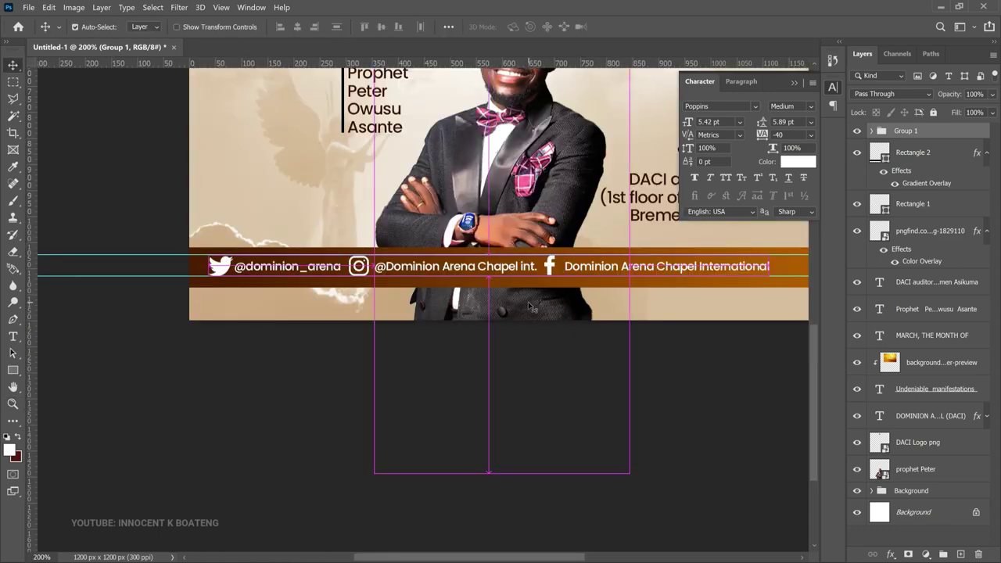
Center Group 1 horizontally on the canvas, delete both footer guides, and view at 100%.
{"action": "key", "text": "ctrl+a"}
{"action": "left_click", "coordinate": [298, 26]}
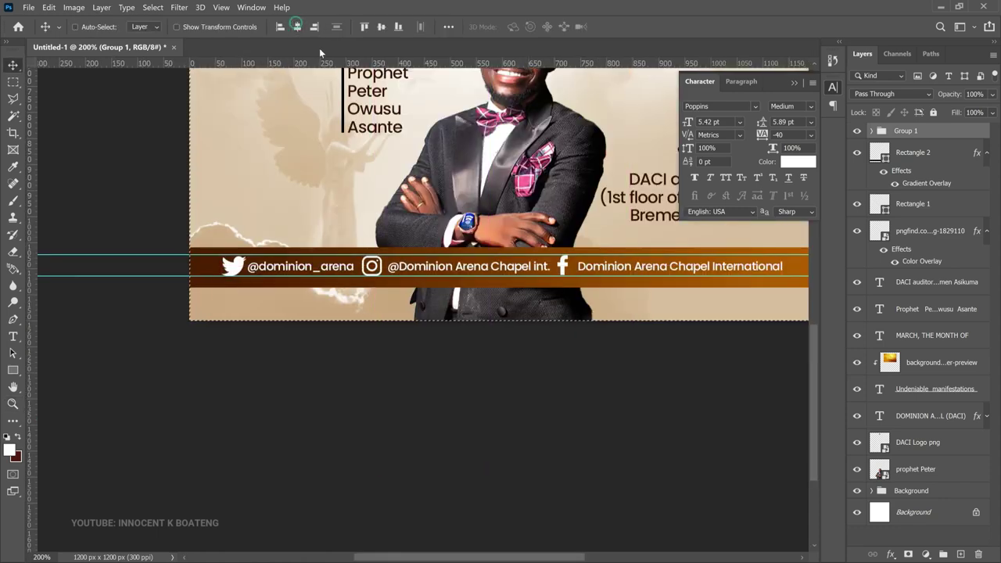
{"action": "key", "text": "ctrl+d"}
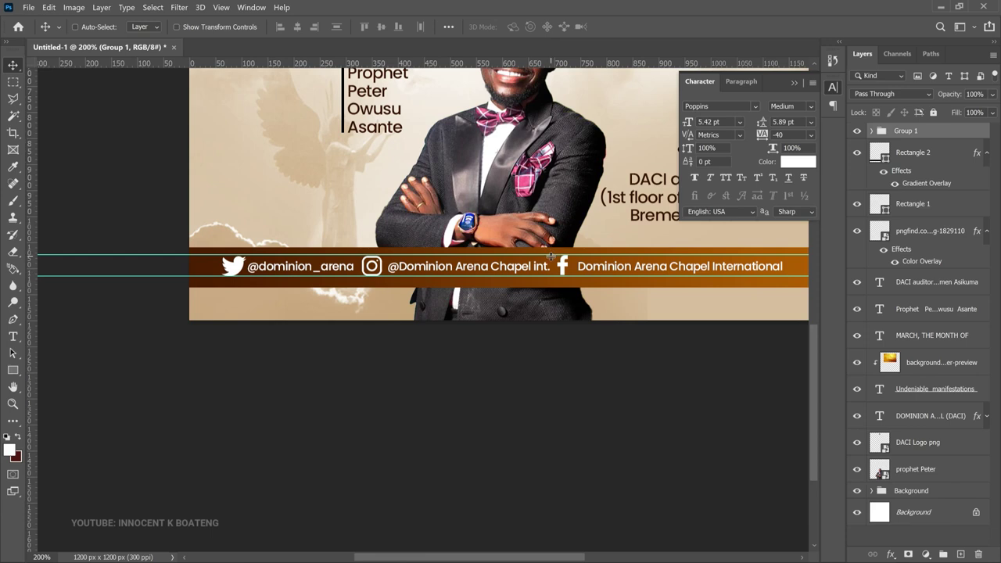
{"action": "left_click_drag", "start_coordinate": [551, 256], "coordinate": [547, 61]}
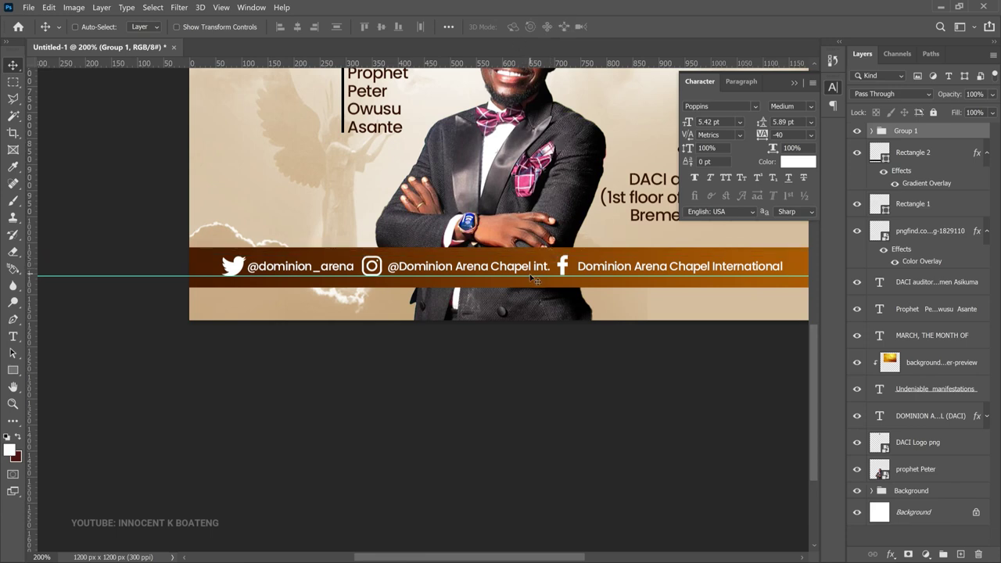
{"action": "left_click_drag", "start_coordinate": [532, 277], "coordinate": [547, 61]}
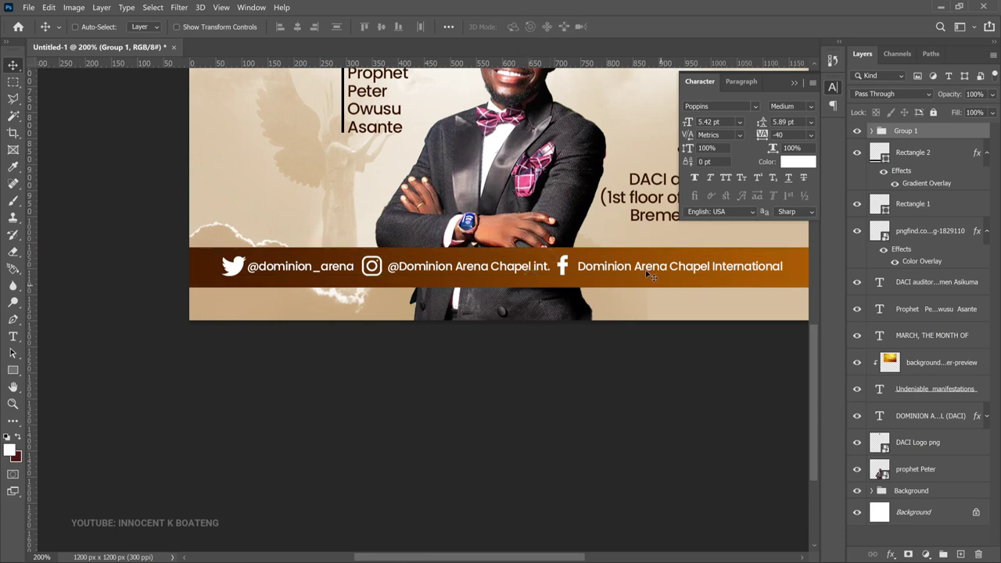
{"action": "key", "text": "ctrl+1"}
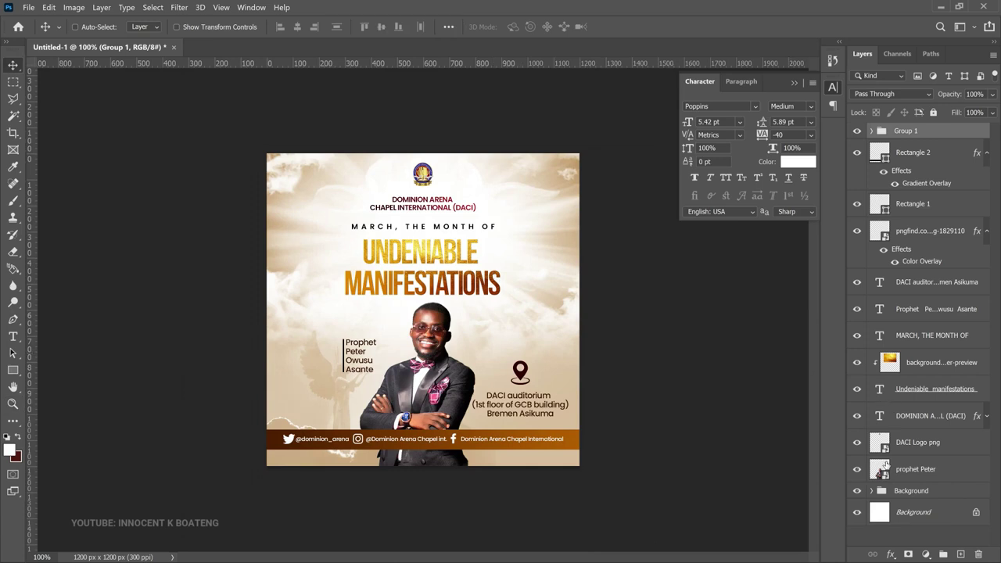
Pull the Background group's Curves 1 point slightly down to darken the midtones.
{"action": "left_click", "coordinate": [871, 491]}
{"action": "scroll", "coordinate": [880, 480], "scroll_direction": "down", "scroll_amount": 1}
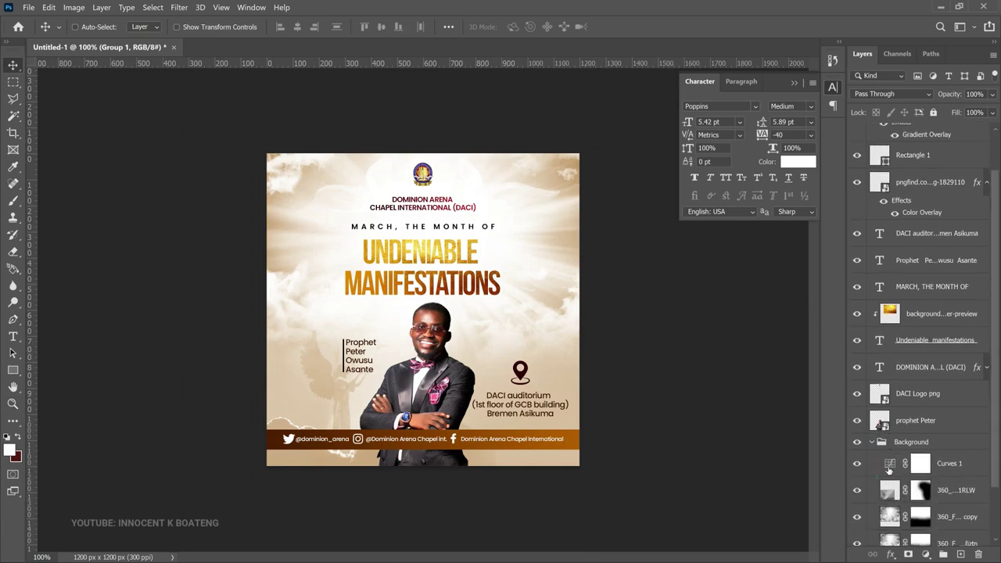
{"action": "double_click", "coordinate": [889, 464]}
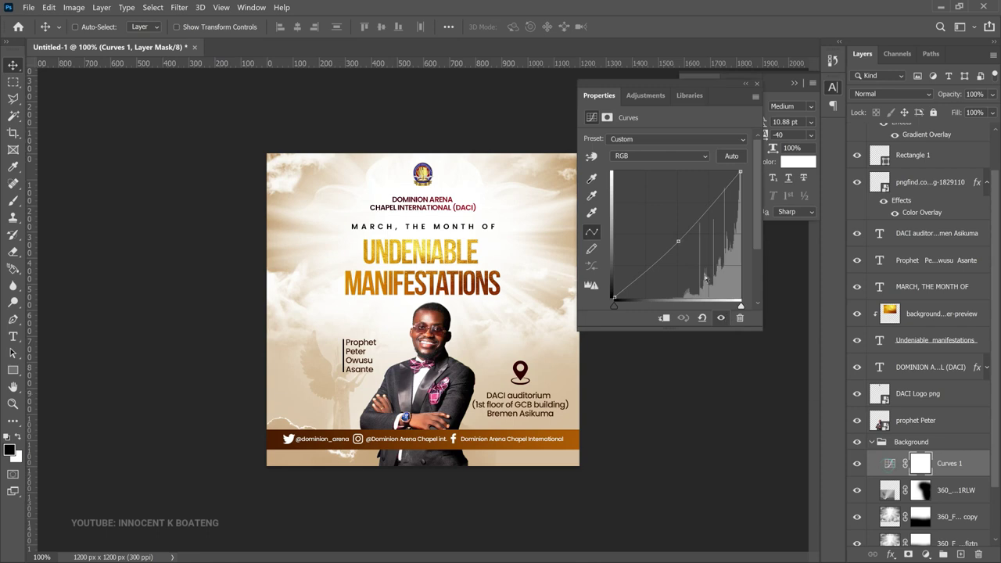
{"action": "left_click_drag", "start_coordinate": [680, 244], "coordinate": [682, 258]}
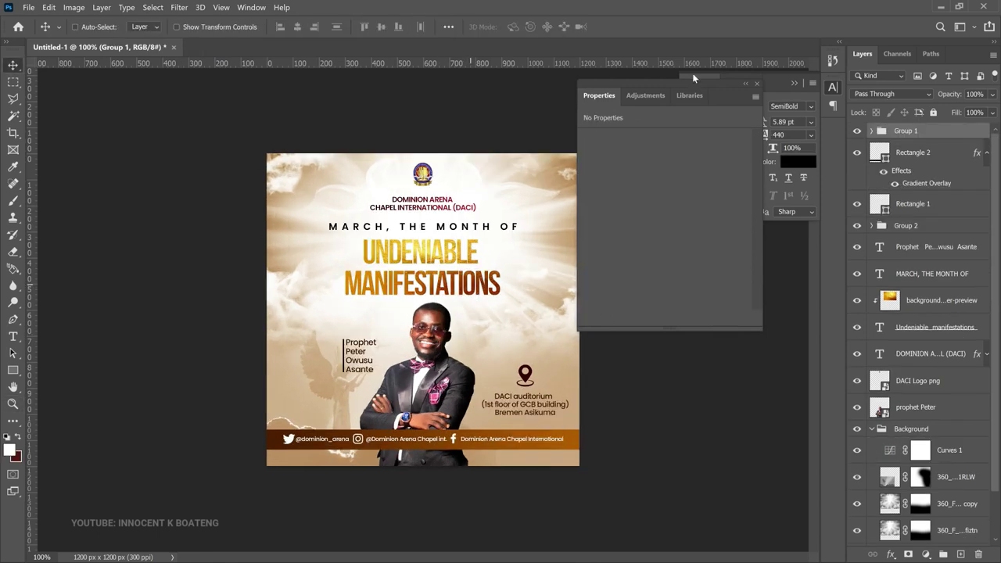
{"action": "left_click", "coordinate": [757, 83]}
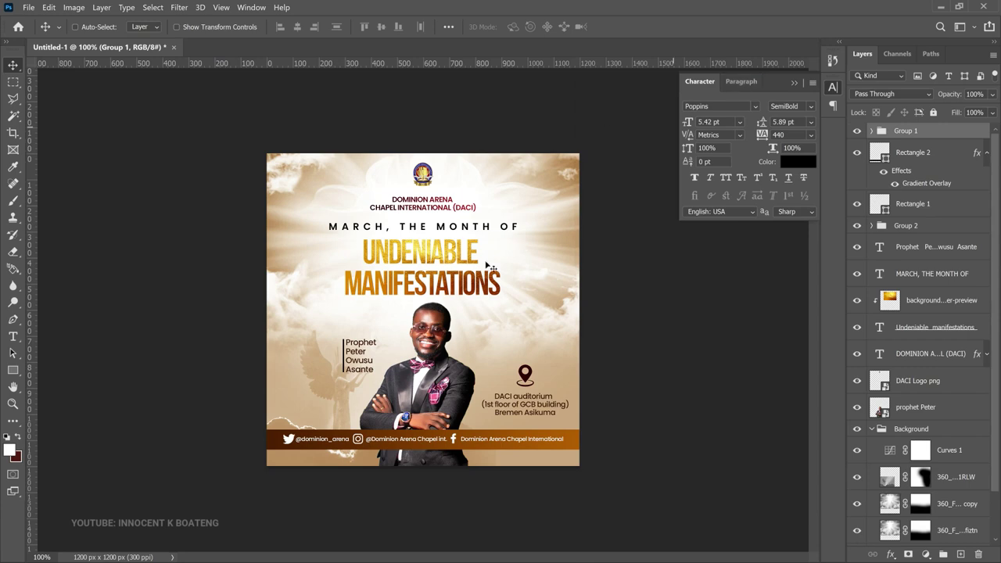
Place the dove PNG into the flyer as an embedded image.
{"action": "left_click", "coordinate": [26, 7]}
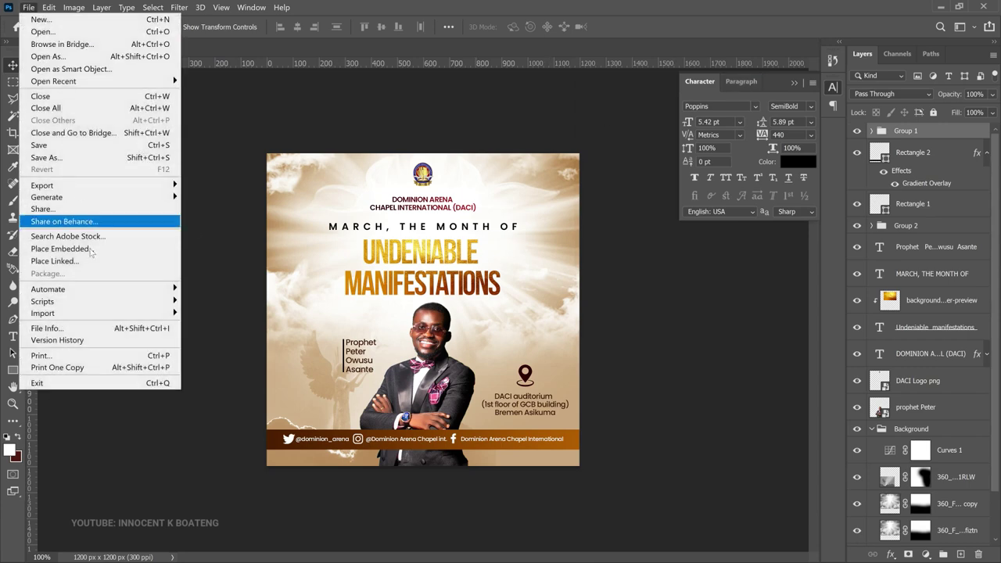
{"action": "left_click", "coordinate": [62, 249]}
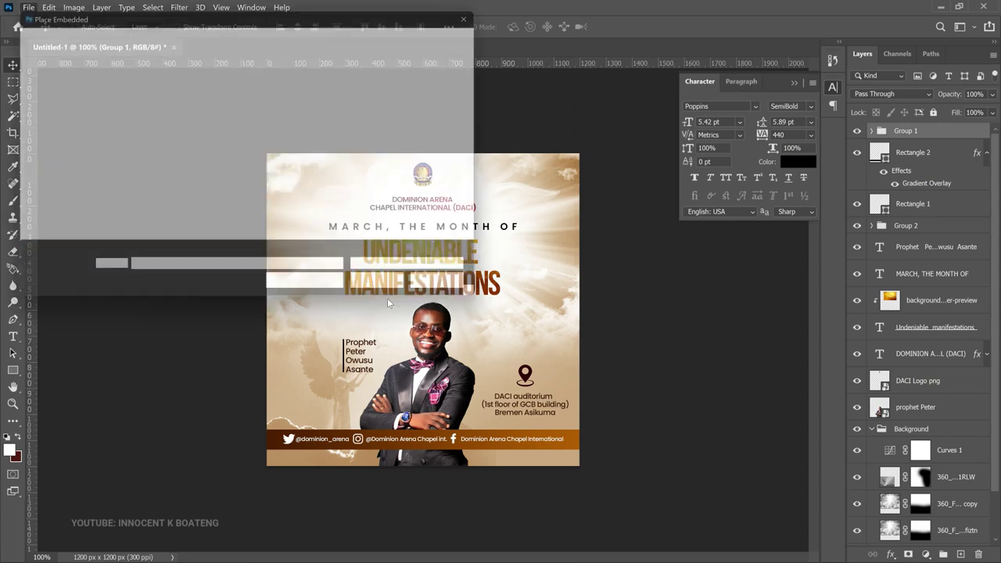
{"action": "scroll", "coordinate": [150, 135], "scroll_direction": "down", "scroll_amount": 1}
{"action": "scroll", "coordinate": [151, 134], "scroll_direction": "up", "scroll_amount": 1}
{"action": "double_click", "coordinate": [155, 108]}
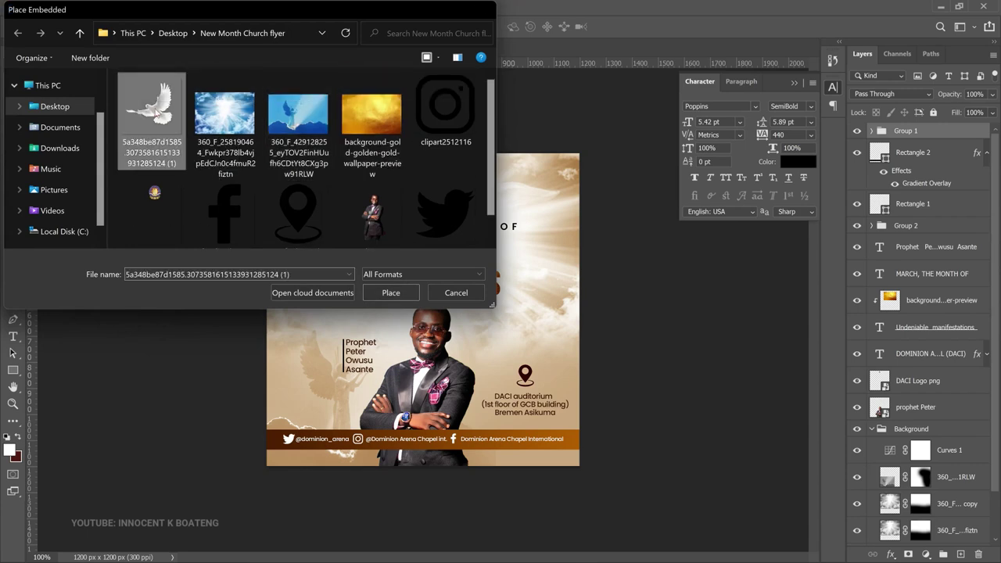
Shrink the dove, set it right of MONTH OF, and duplicate it to the upper left.
{"action": "left_click_drag", "start_coordinate": [579, 162], "coordinate": [346, 382]}
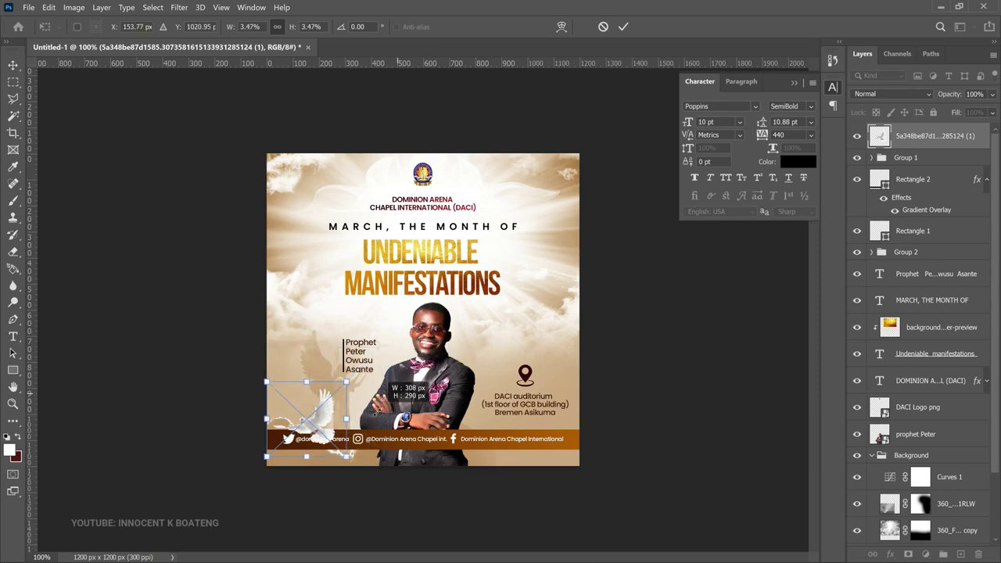
{"action": "left_click_drag", "start_coordinate": [333, 415], "coordinate": [542, 227]}
{"action": "left_click_drag", "start_coordinate": [551, 193], "coordinate": [542, 200]}
{"action": "left_click_drag", "start_coordinate": [526, 239], "coordinate": [523, 255]}
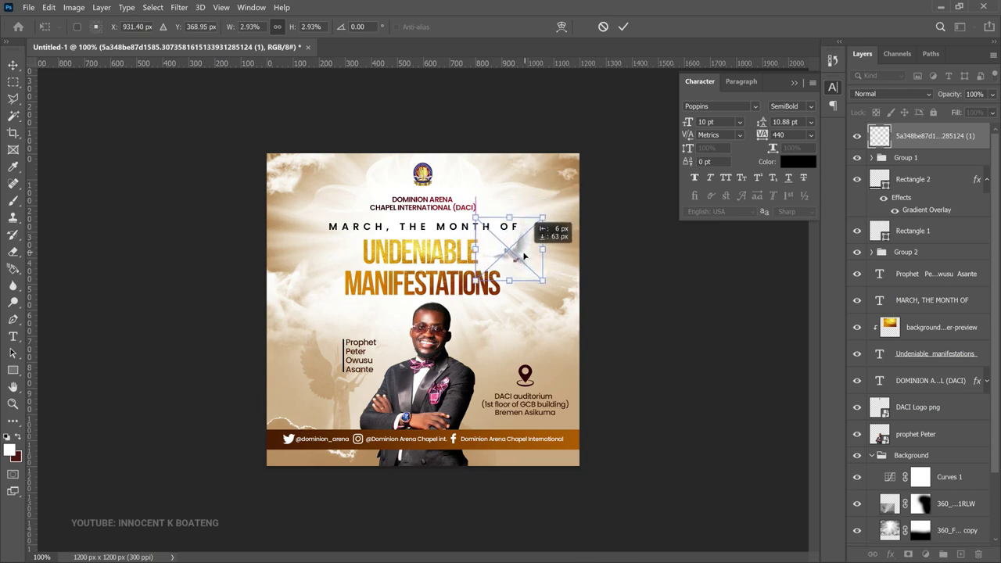
{"action": "key", "text": "Return"}
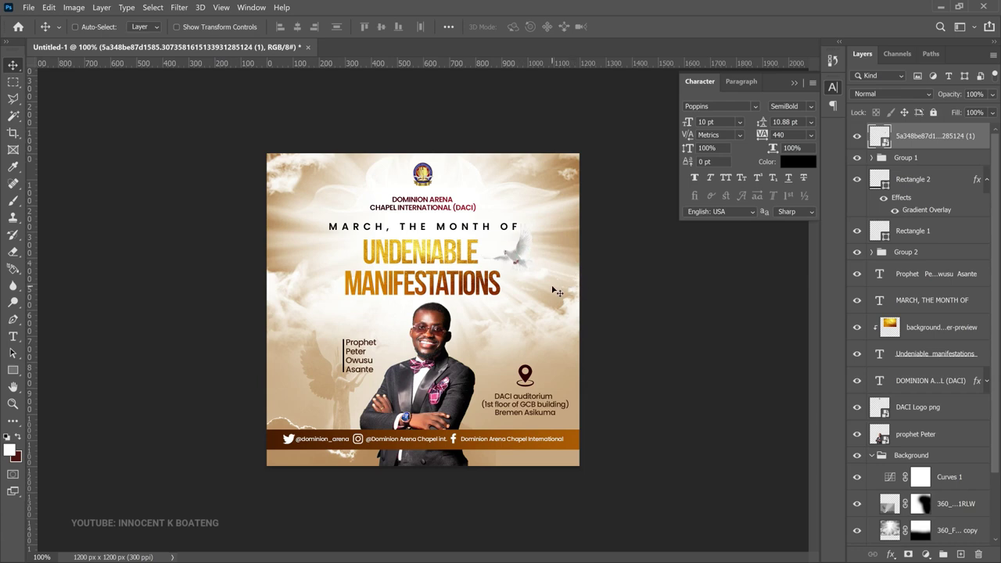
{"action": "left_click_drag", "start_coordinate": [522, 267], "coordinate": [291, 216]}
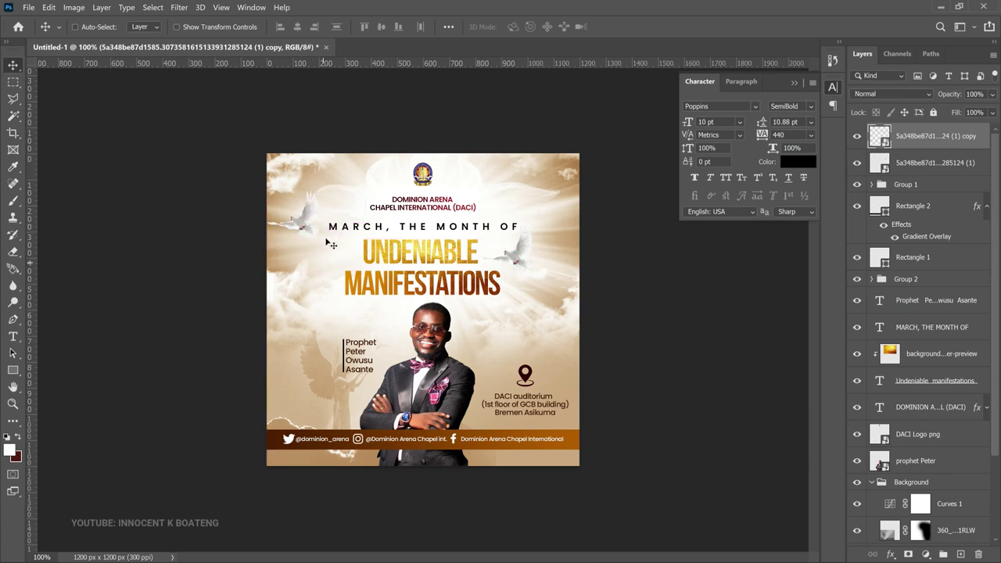
Apply a 3.9 px Gaussian Blur to the upper-left dove copy.
{"action": "right_click", "coordinate": [908, 144]}
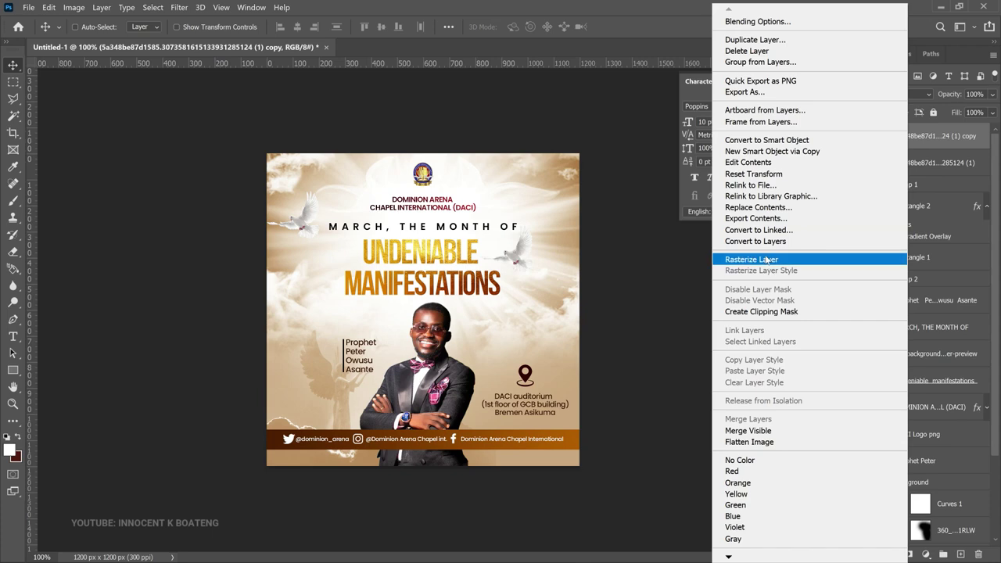
{"action": "left_click", "coordinate": [223, 7]}
{"action": "left_click", "coordinate": [179, 7]}
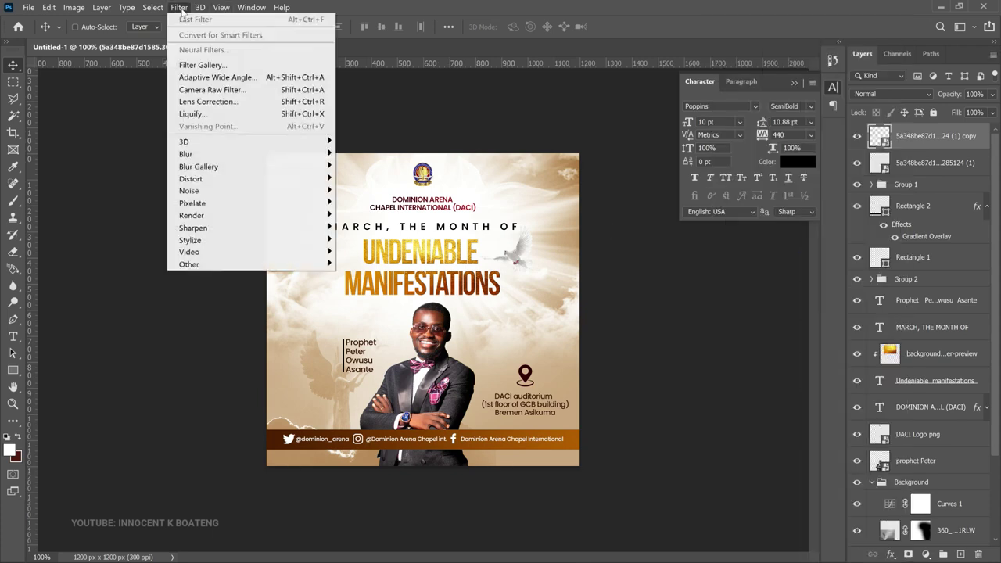
{"action": "mouse_move", "coordinate": [269, 154]}
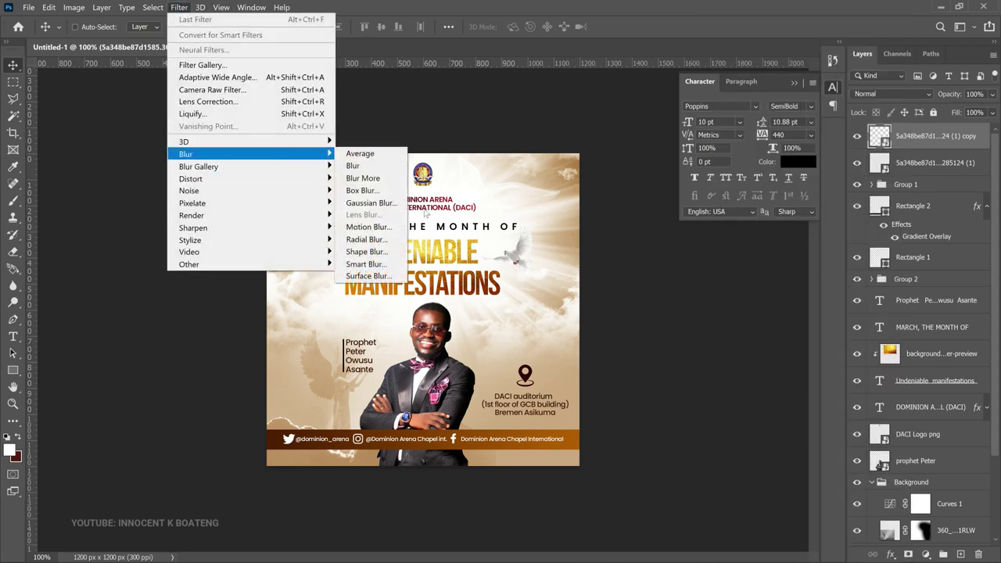
{"action": "left_click", "coordinate": [371, 202]}
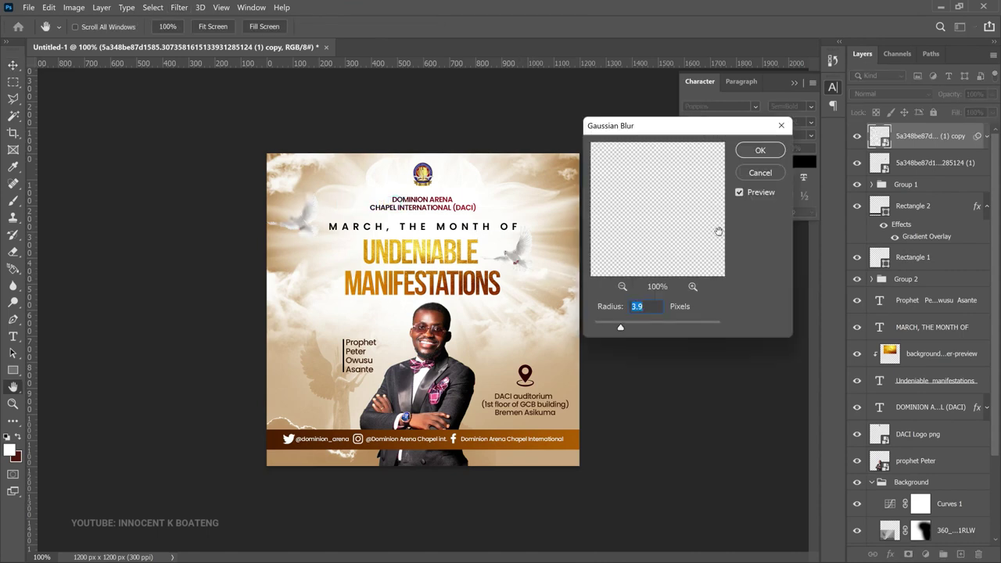
{"action": "left_click", "coordinate": [759, 150]}
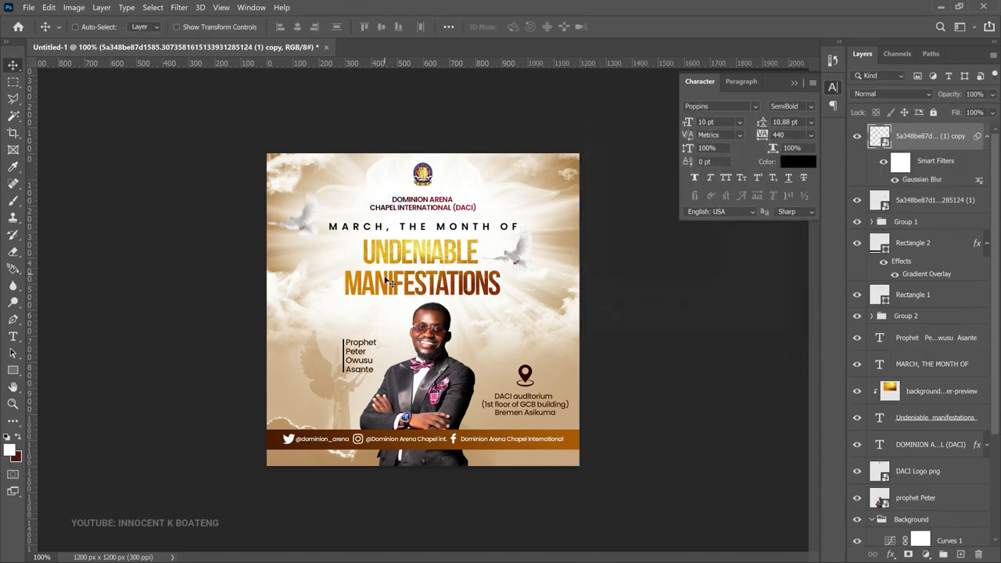
Duplicate the blurred dove to the right edge and check the flyer at 100%.
{"action": "left_click_drag", "start_coordinate": [389, 281], "coordinate": [305, 222], "text": "alt"}
{"action": "left_click_drag", "start_coordinate": [546, 349], "coordinate": [563, 322]}
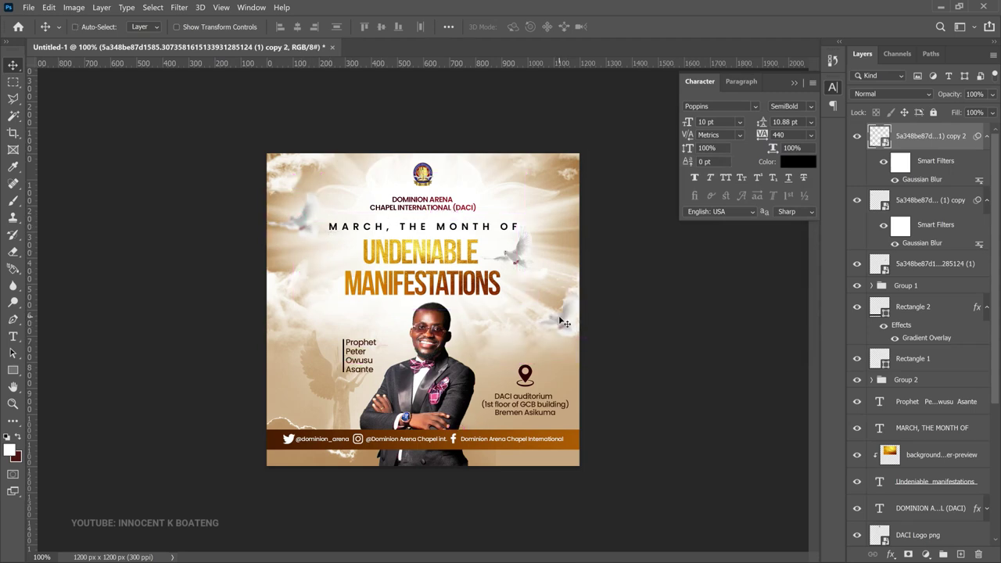
{"action": "key", "text": "ctrl+minus"}
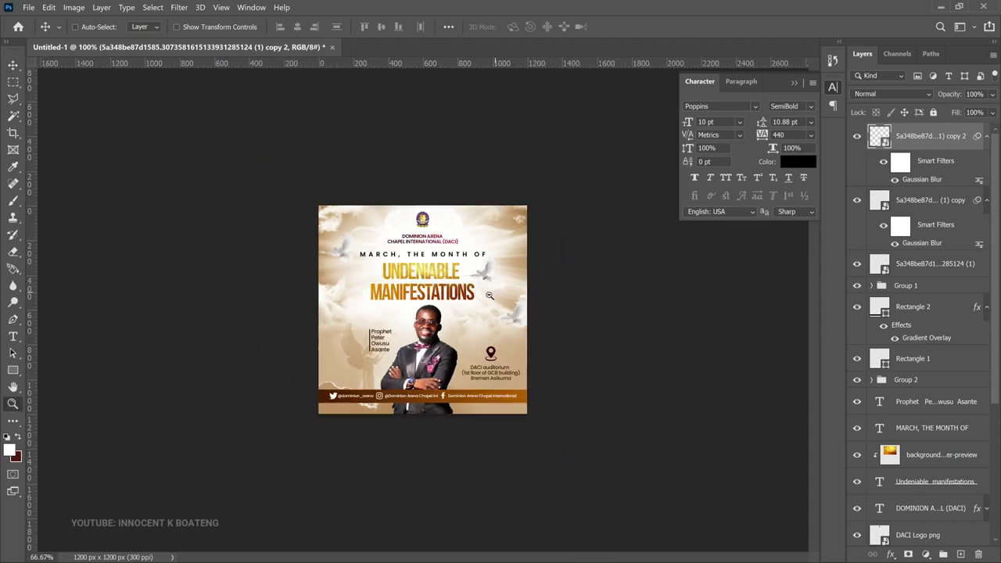
{"action": "key", "text": "z"}
{"action": "left_click", "coordinate": [488, 293]}
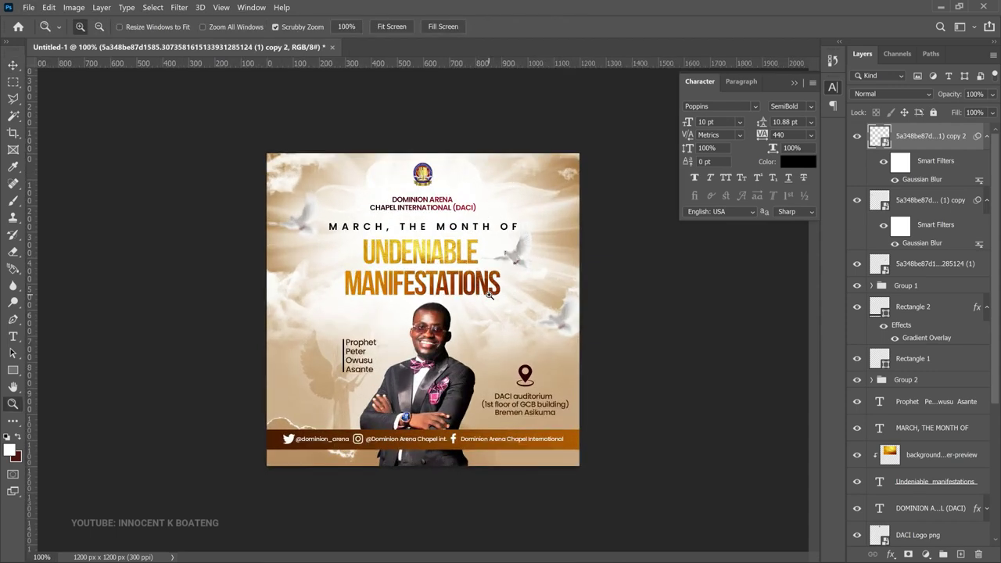